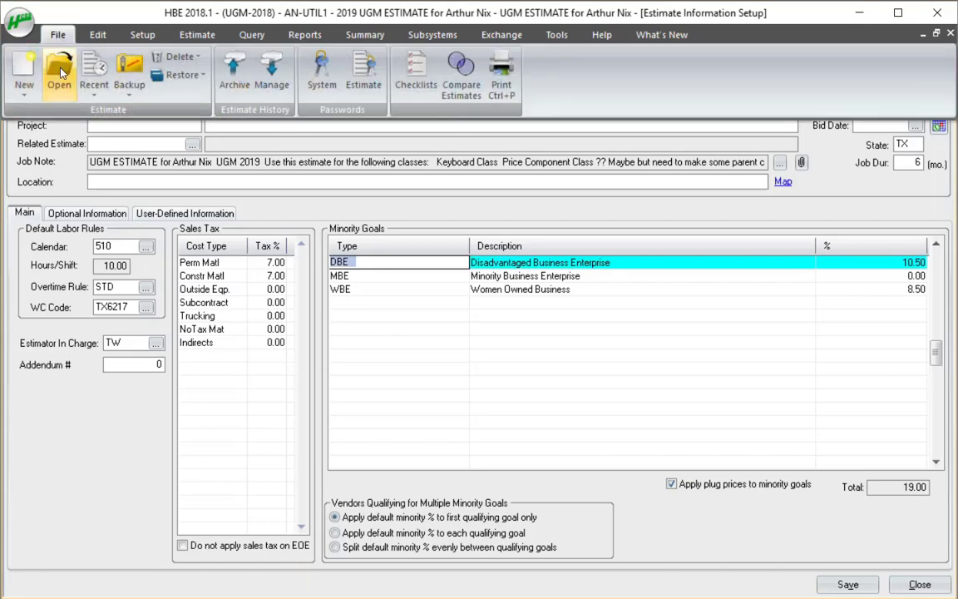
- View the list of available estimates and close it without opening another estimate
click(55, 70)
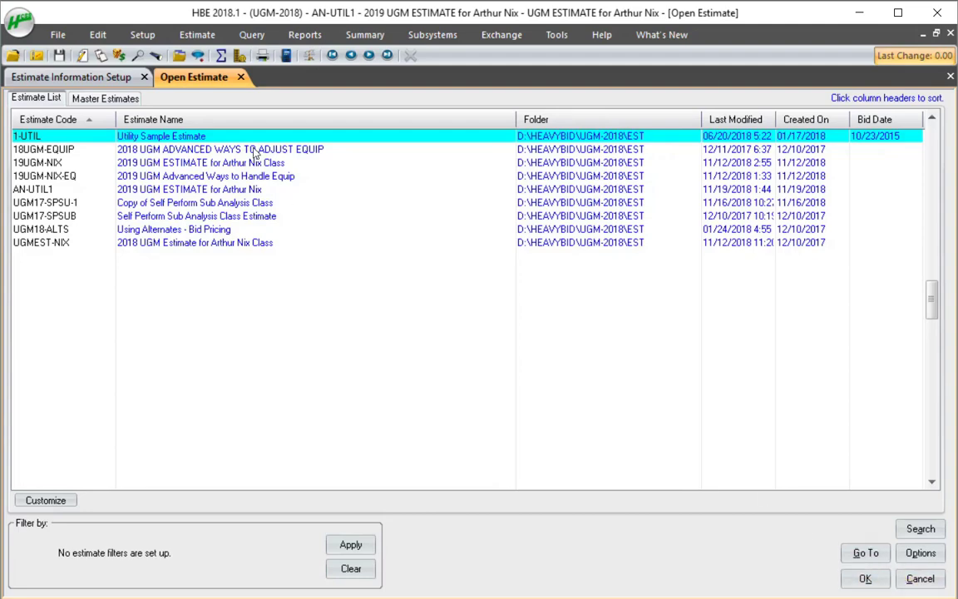
click(241, 77)
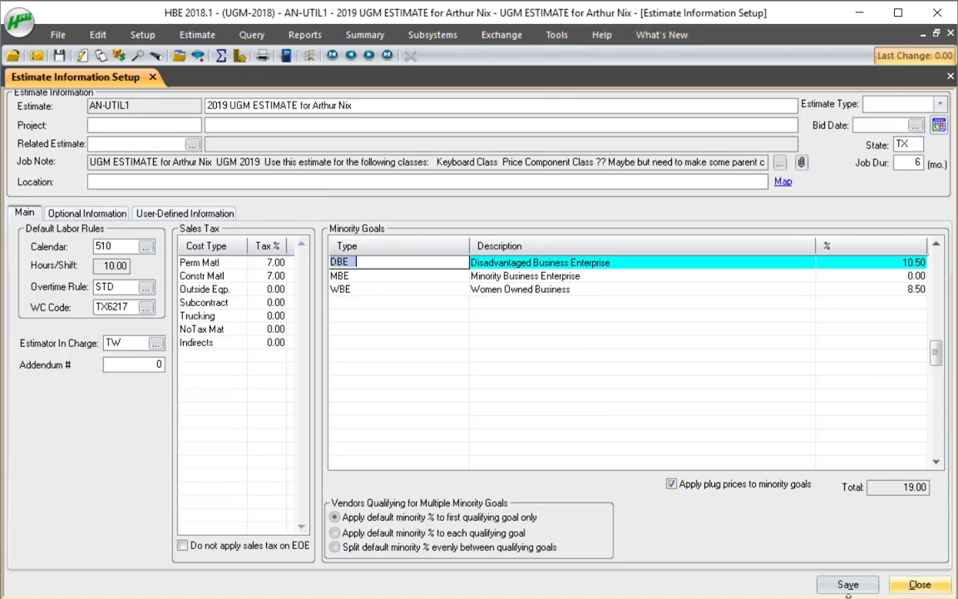
- Open the current estimate's entry screen in Tree View from the estimate information setup
key(Insert)
key(alt)
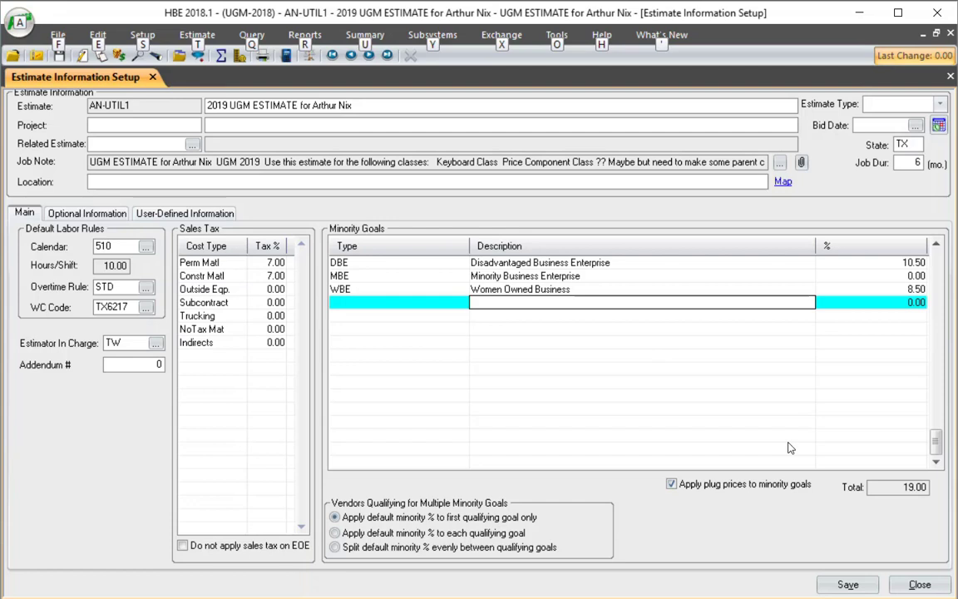
key(t)
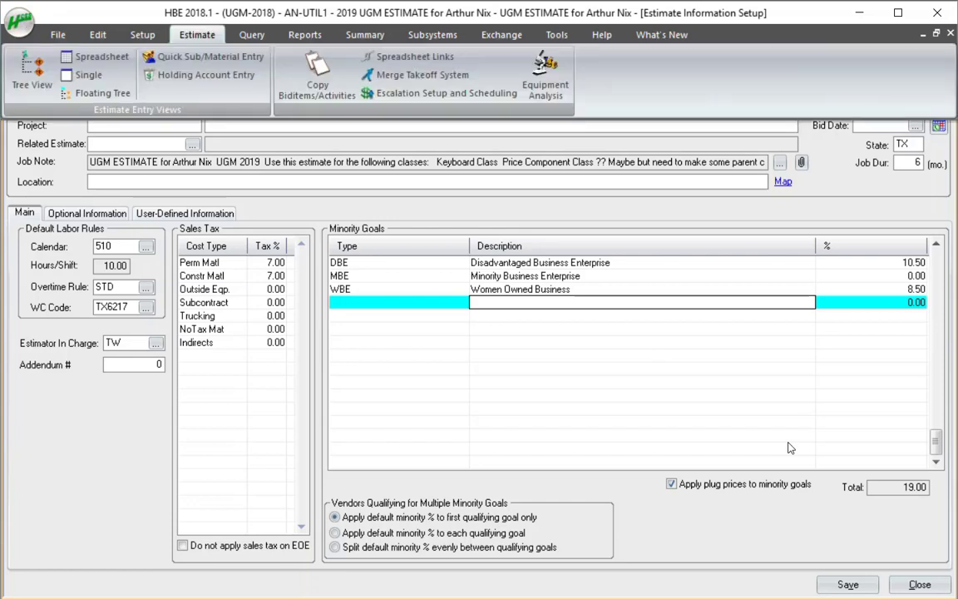
key(Escape)
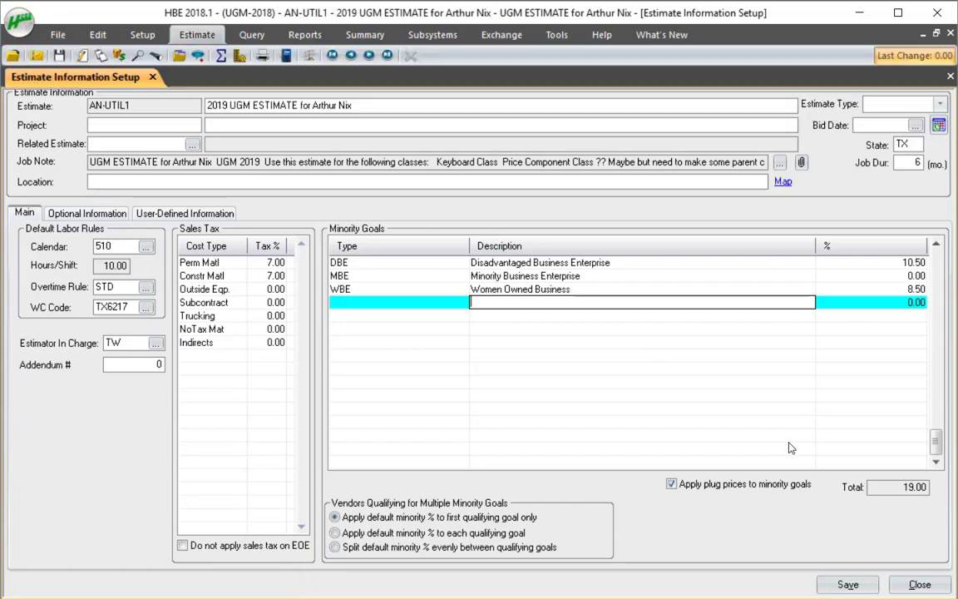
key(Return)
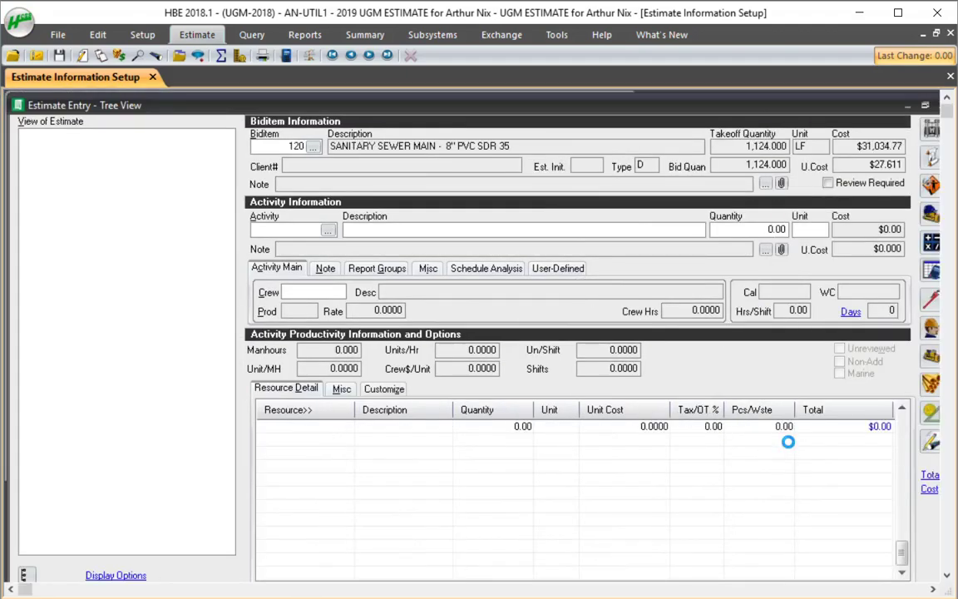
key(alt)
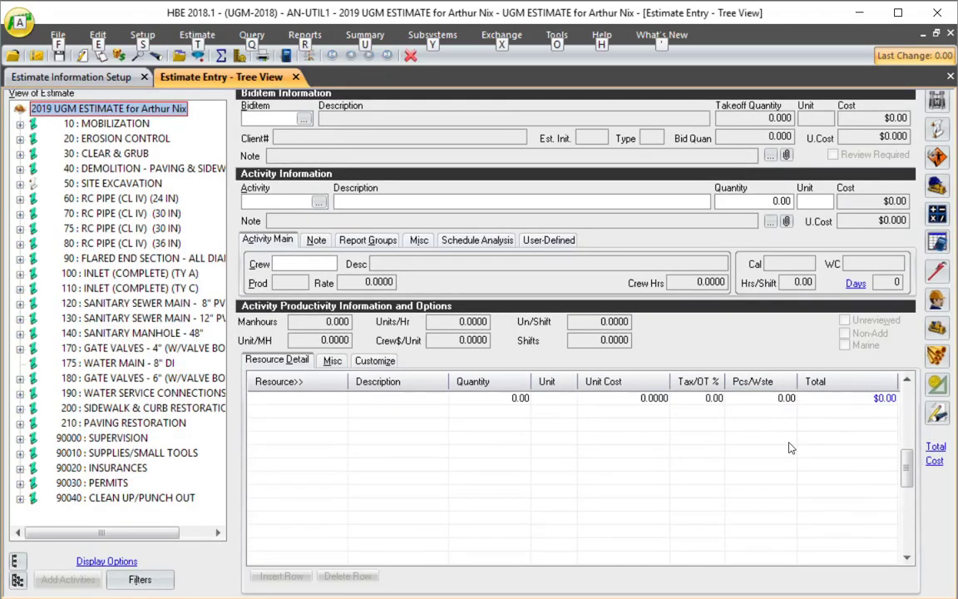
key(e)
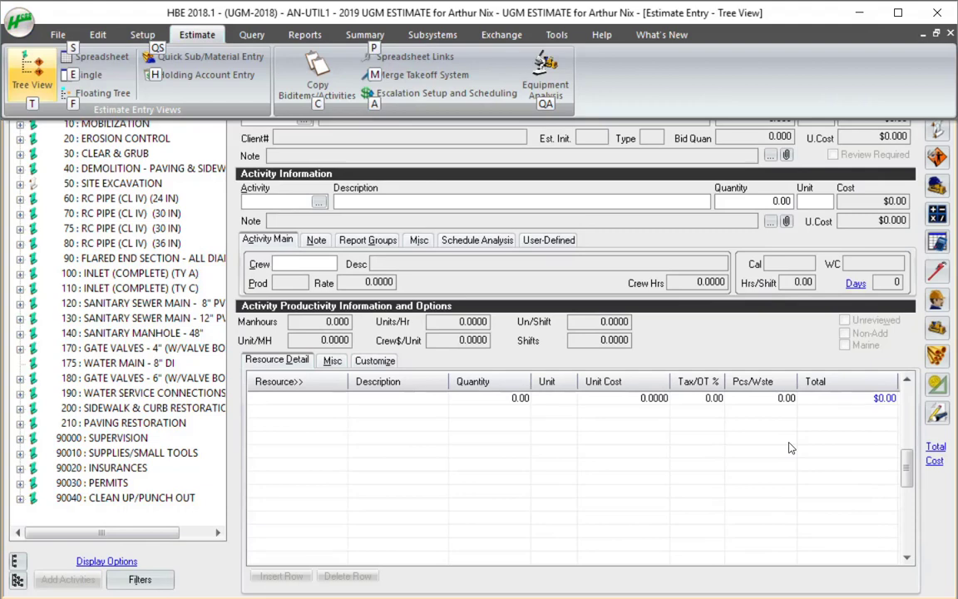
key(t)
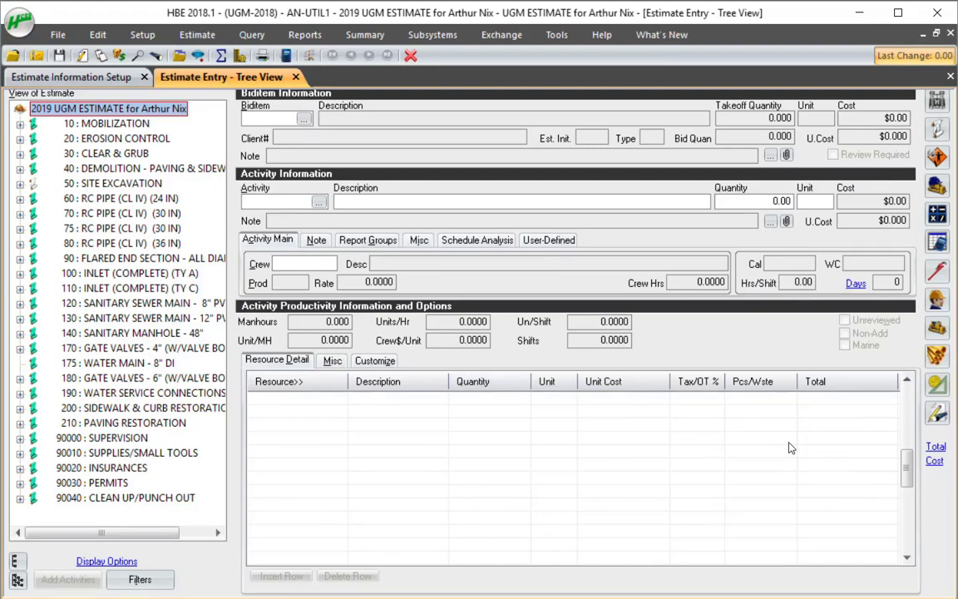
- Open the Change Material/Other Resource Costs screen for the current estimate
key(alt)
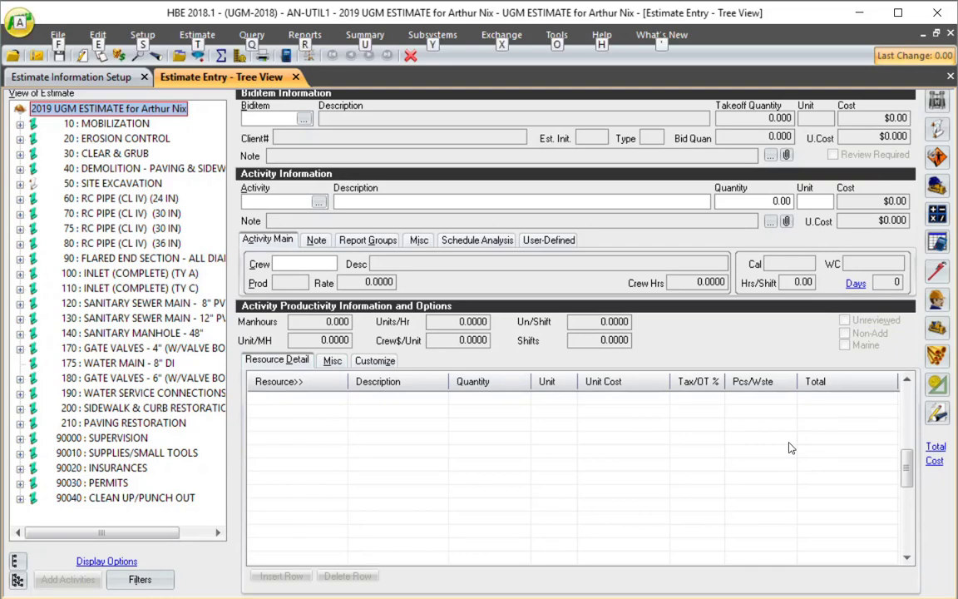
key(e)
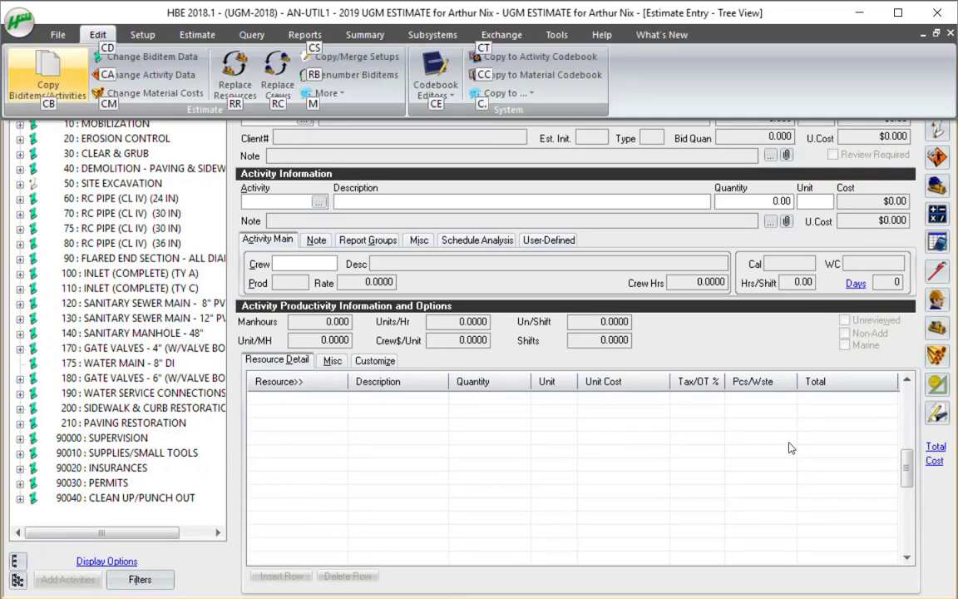
key(c)
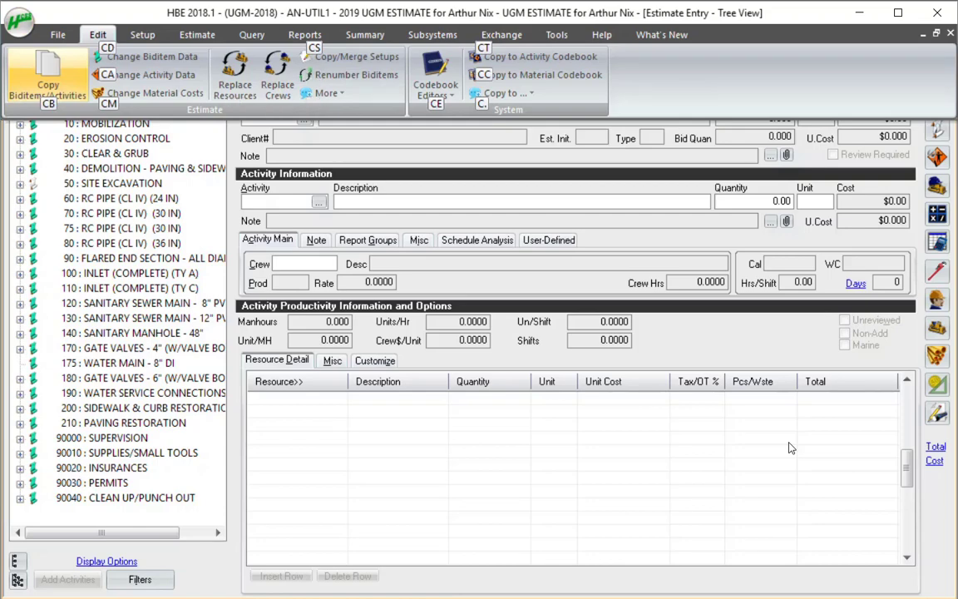
key(m)
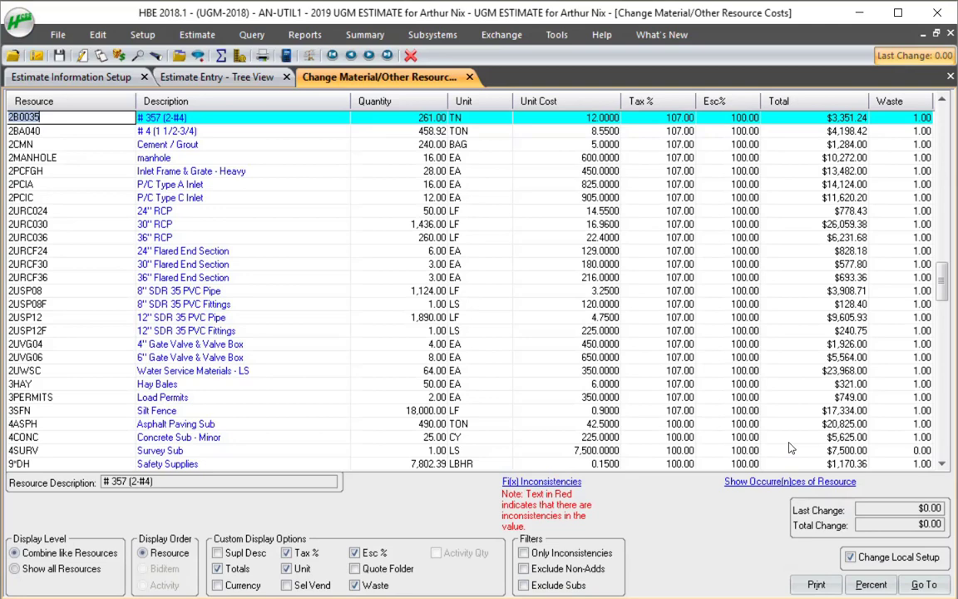
key(alt)
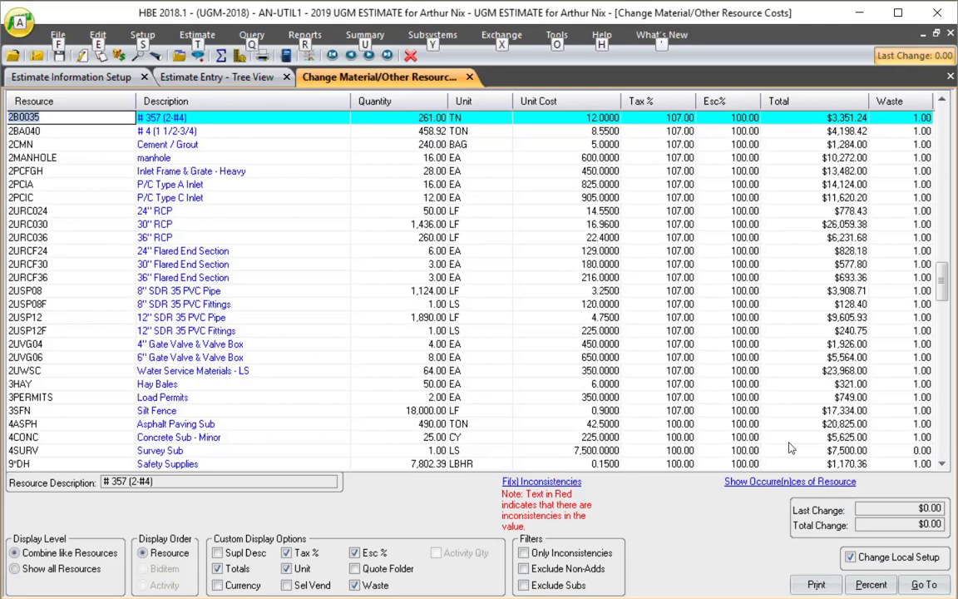
key(e)
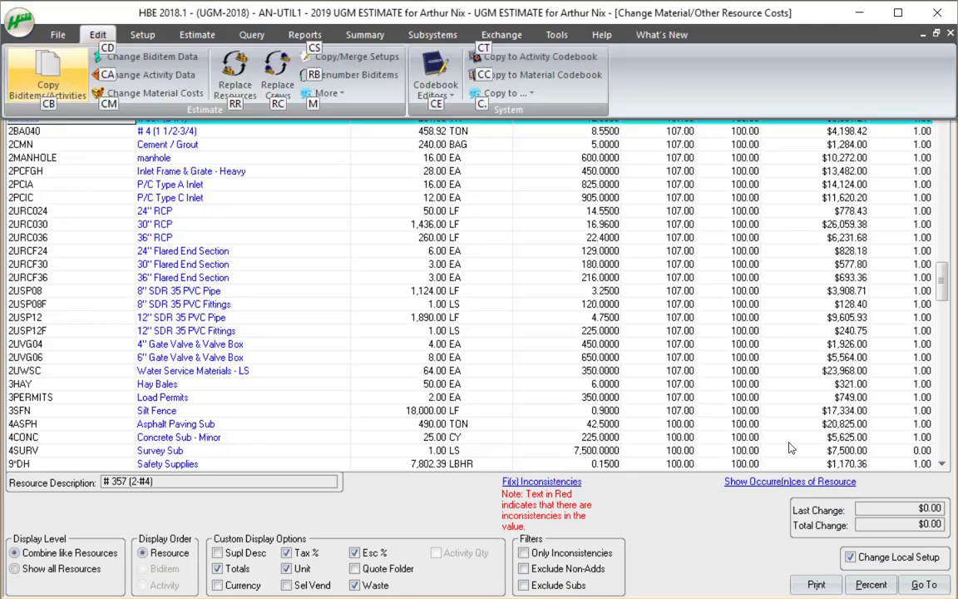
key(Escape)
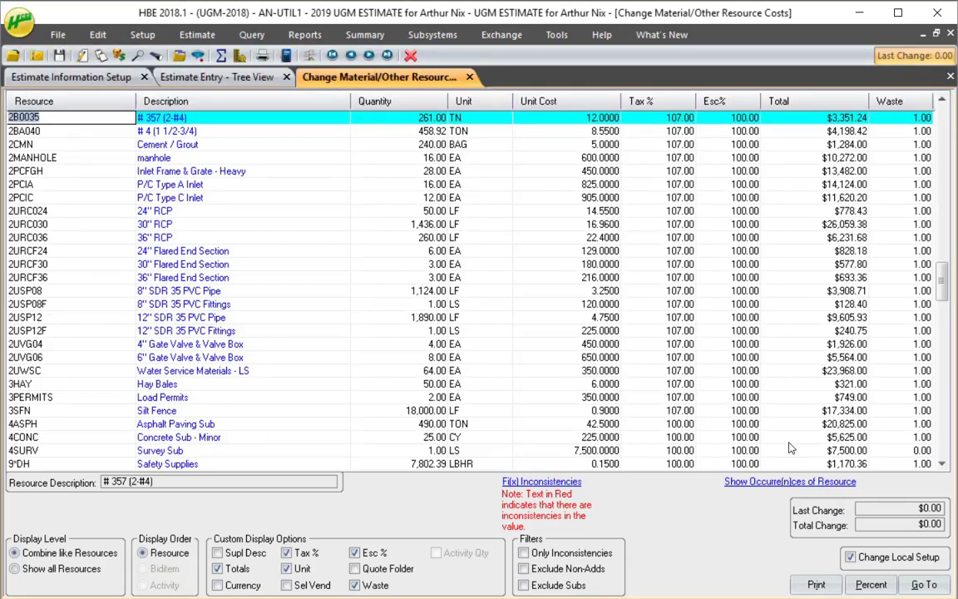
- Open the Bid Summary and run the bid summary and spread
key(alt)
key(u)
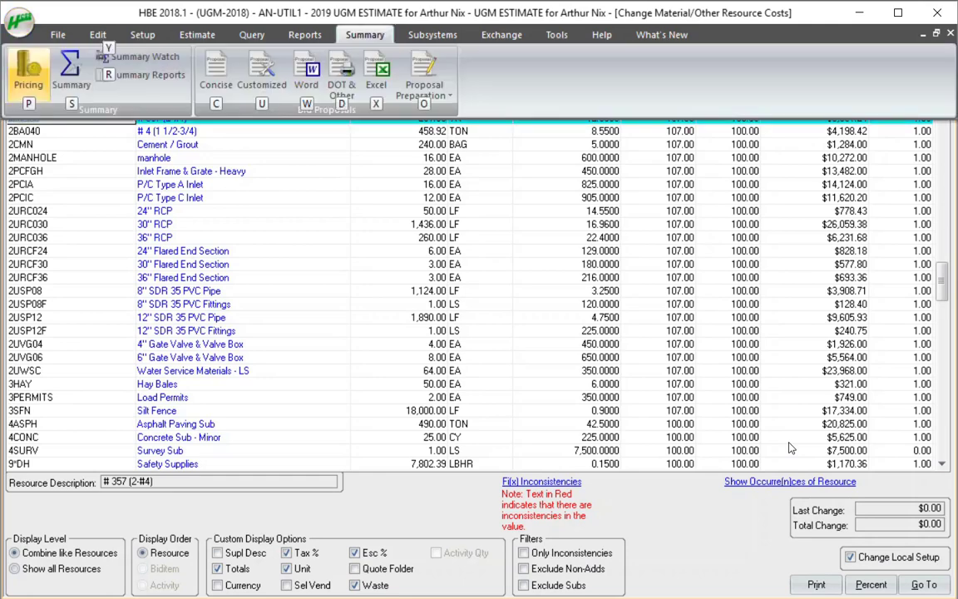
key(s)
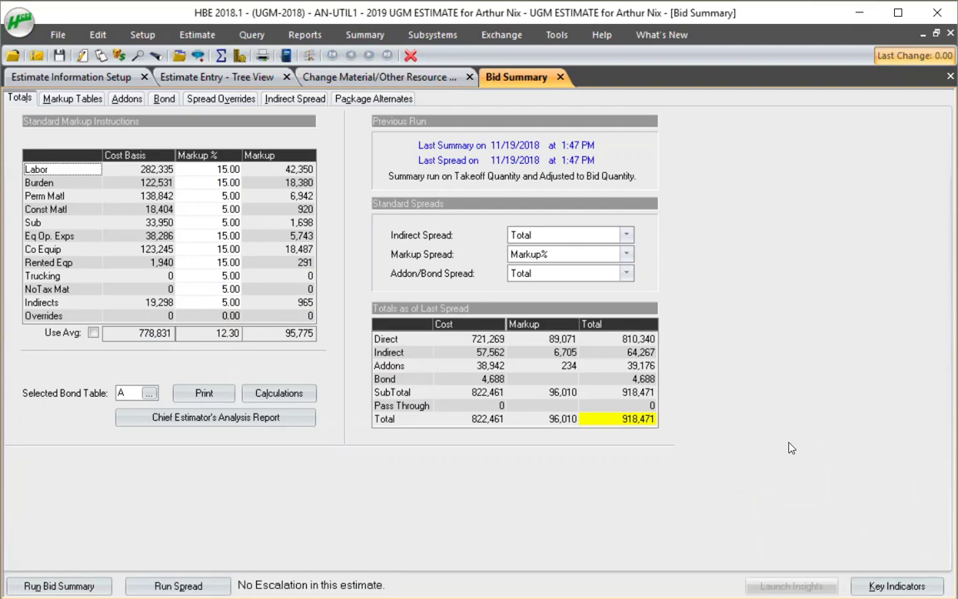
key(alt)
key(alt+s)
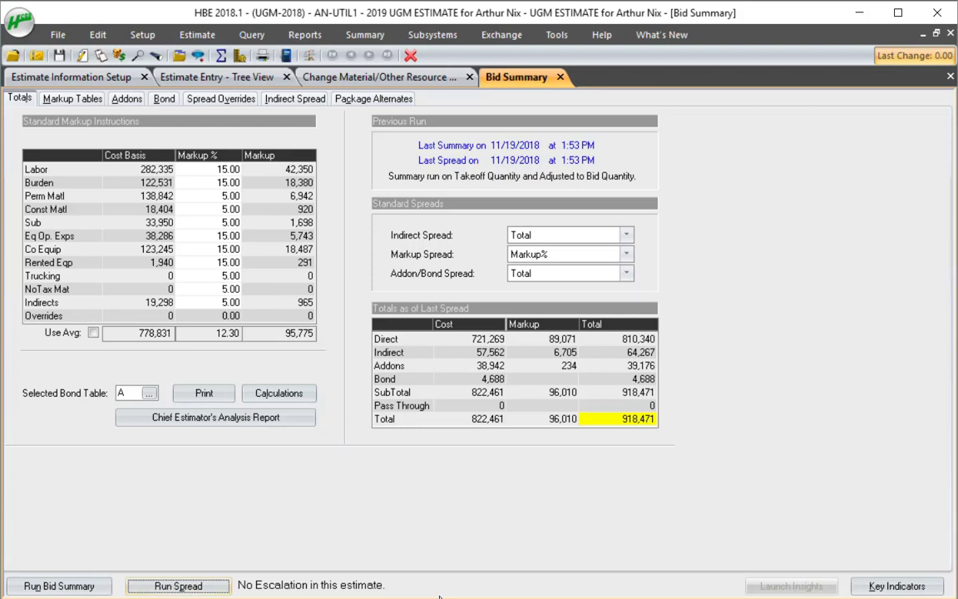
- View the Bid Pricing screen, continuing despite the biditem with a 0 unit price, and close it together with the Bid Summary
key(alt)
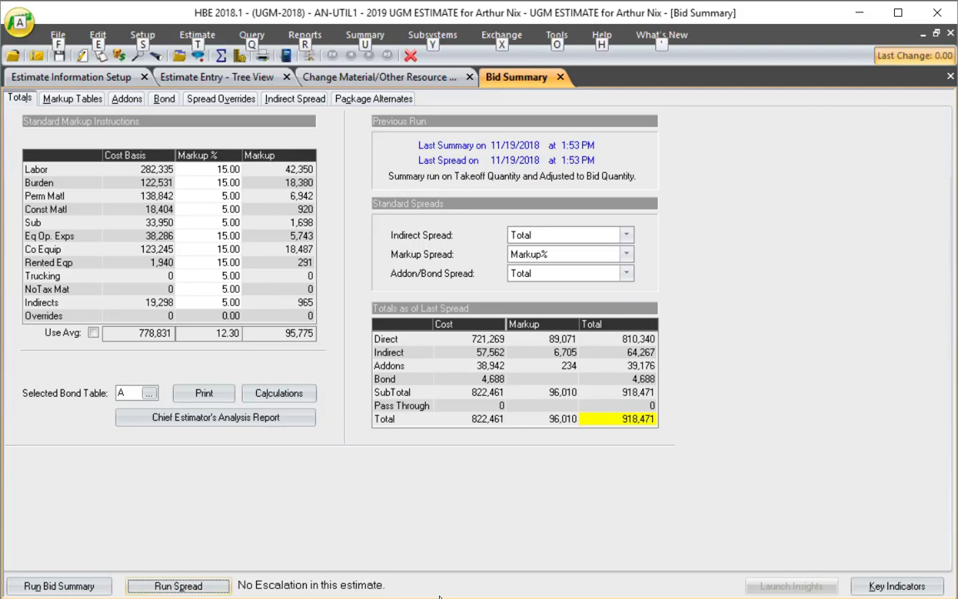
key(u)
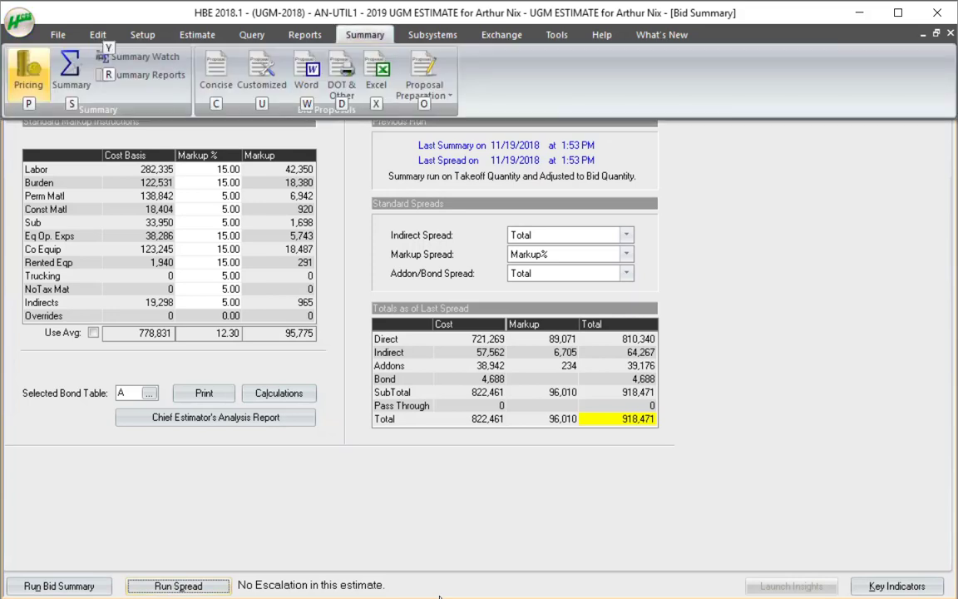
key(s)
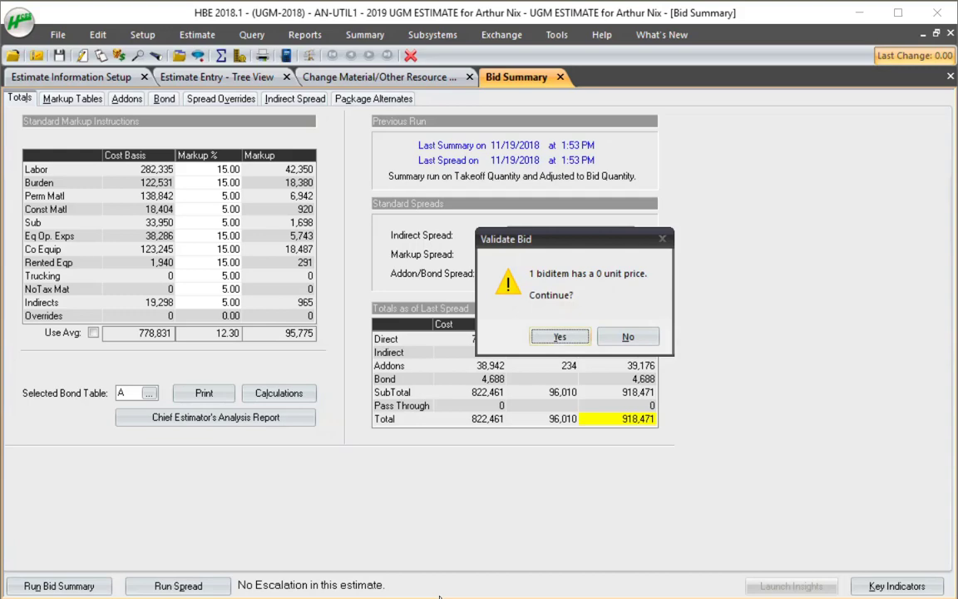
key(Return)
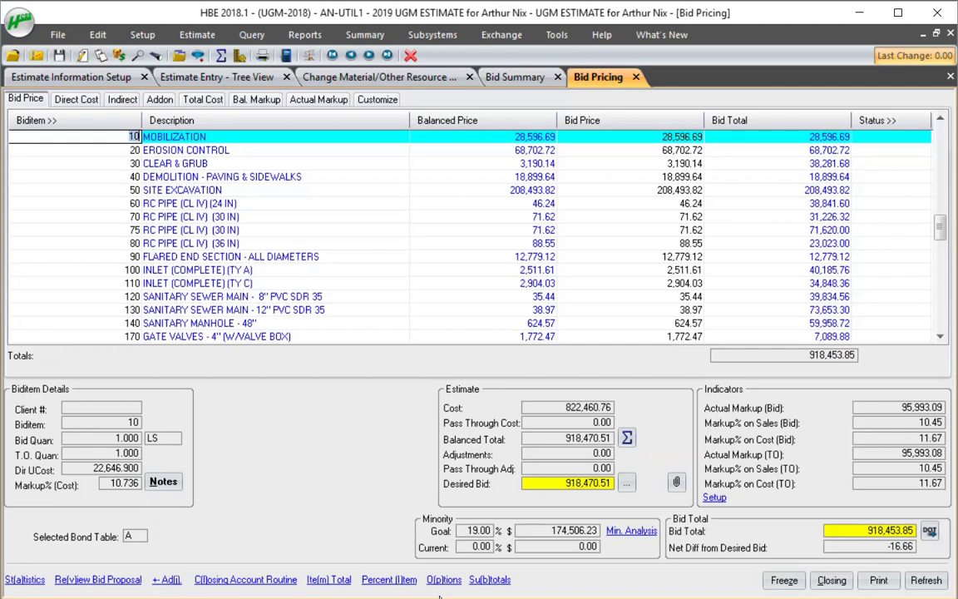
key(ctrl+F4)
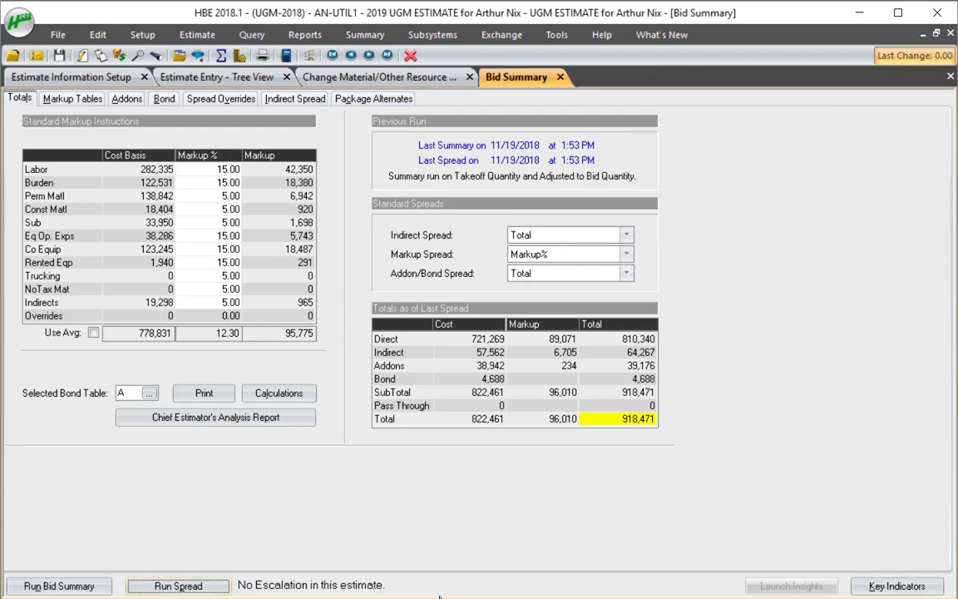
key(ctrl+F4)
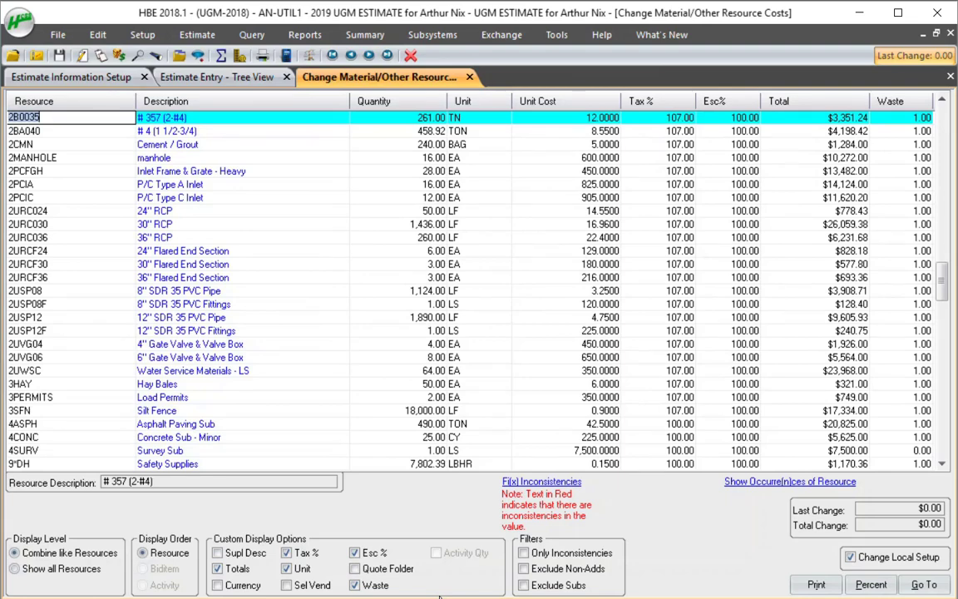
- Back up the single estimate AN-UTIL1 to C:\HeavyBidWS\HBSAVE with its associated documents and images, overwriting the existing backup
key(alt)
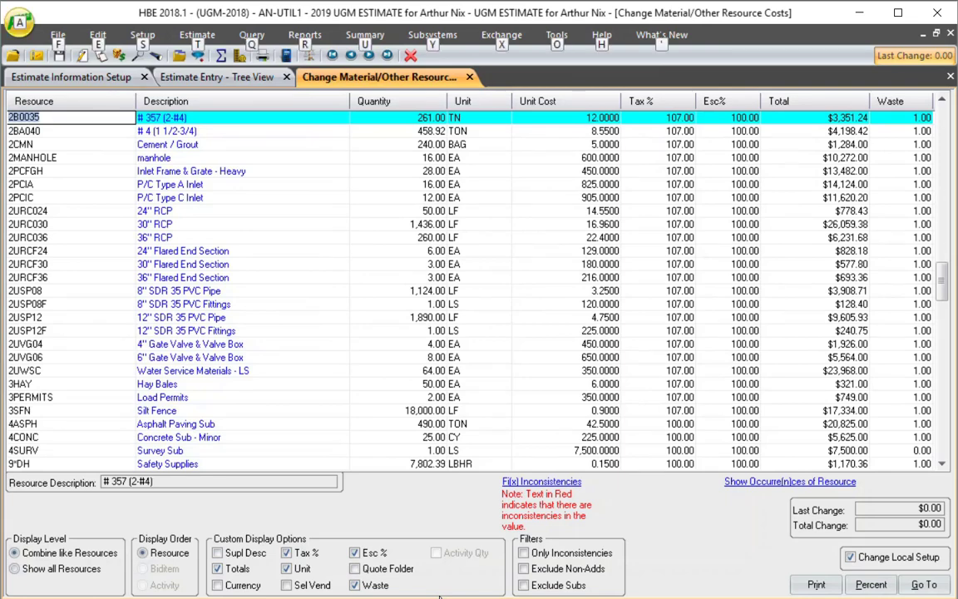
key(f)
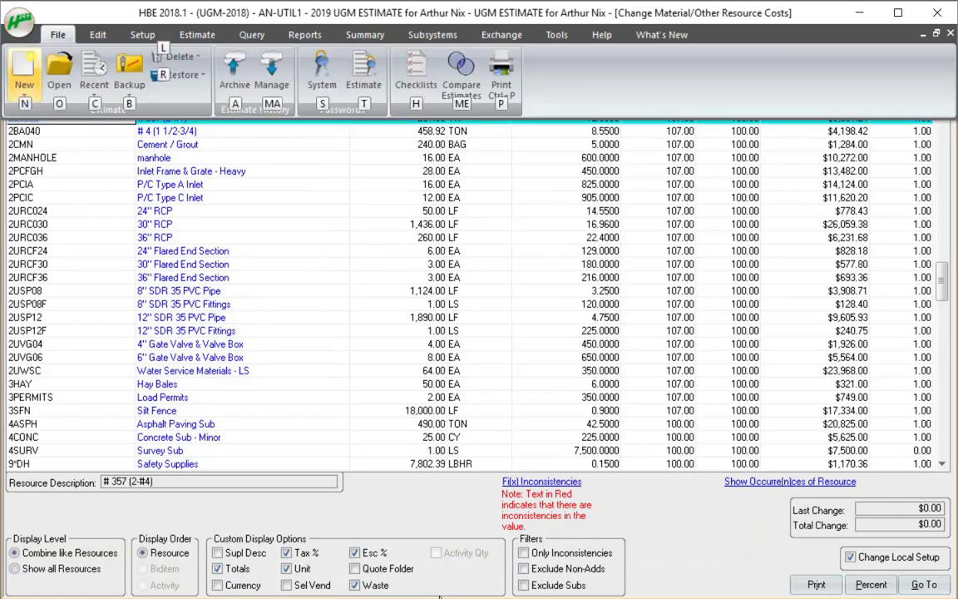
key(b)
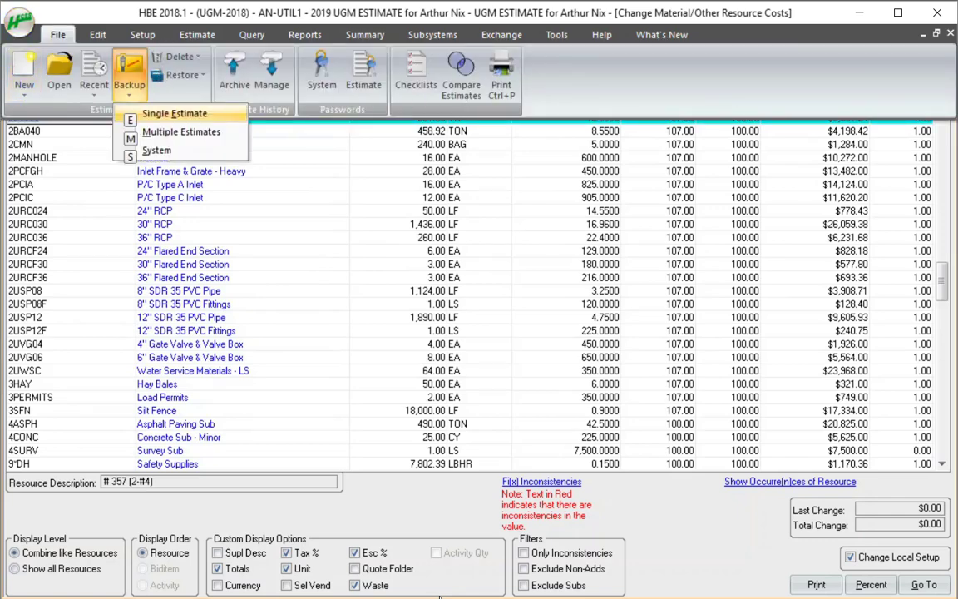
key(e)
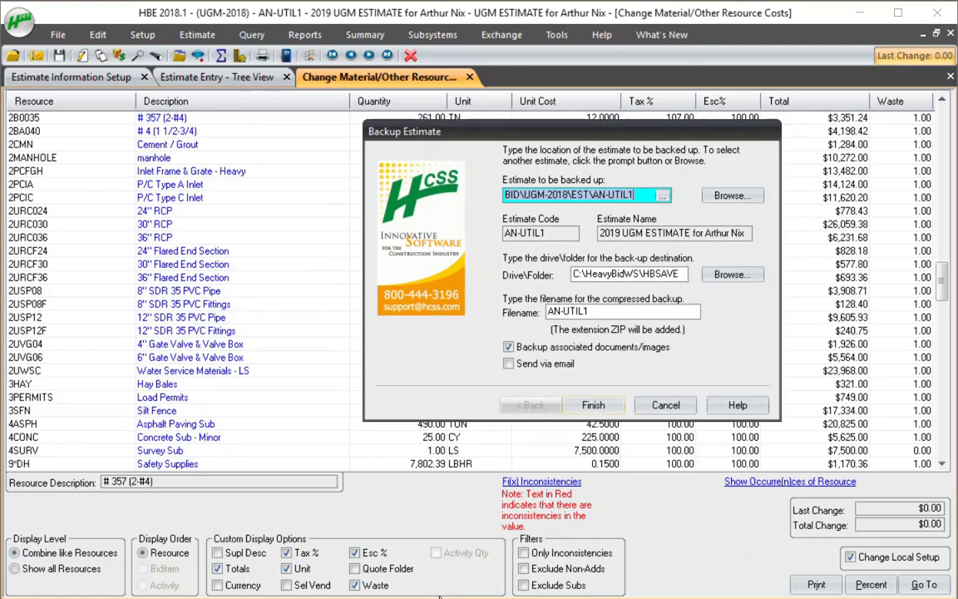
key(Tab)
key(Tab)
key(Tab)
key(Tab)
key(Tab)
key(Tab)
key(Tab)
key(Tab)
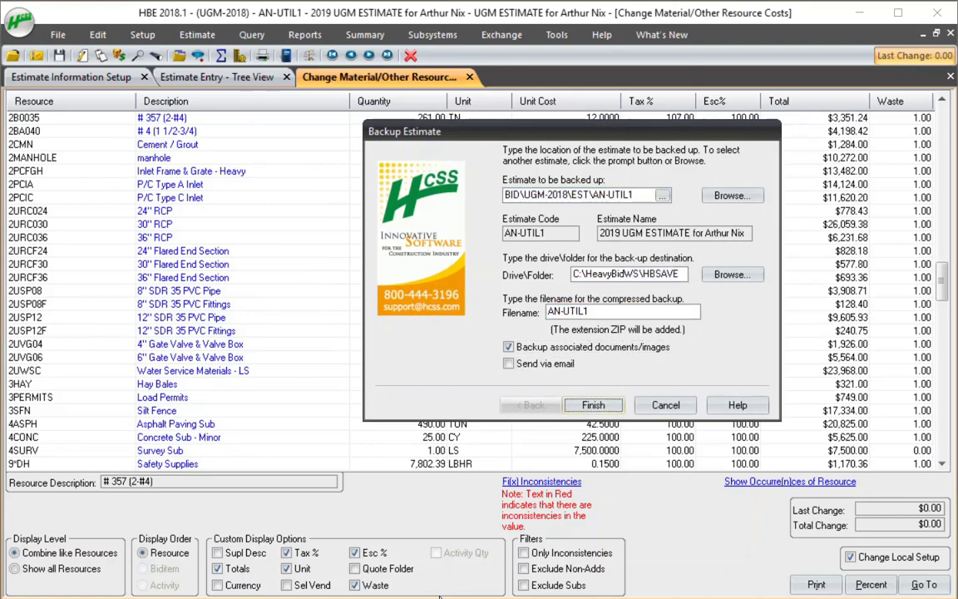
key(Return)
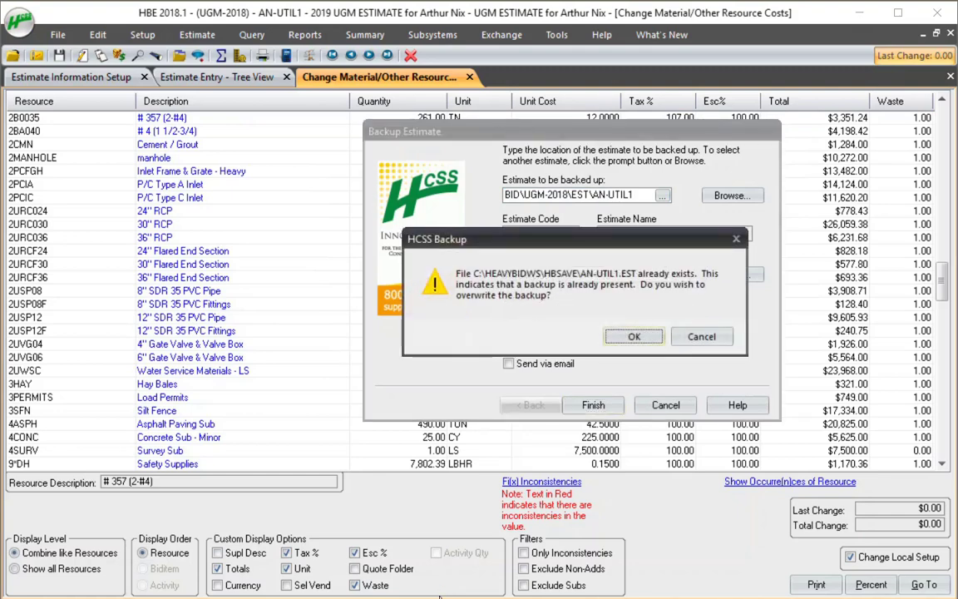
key(Return)
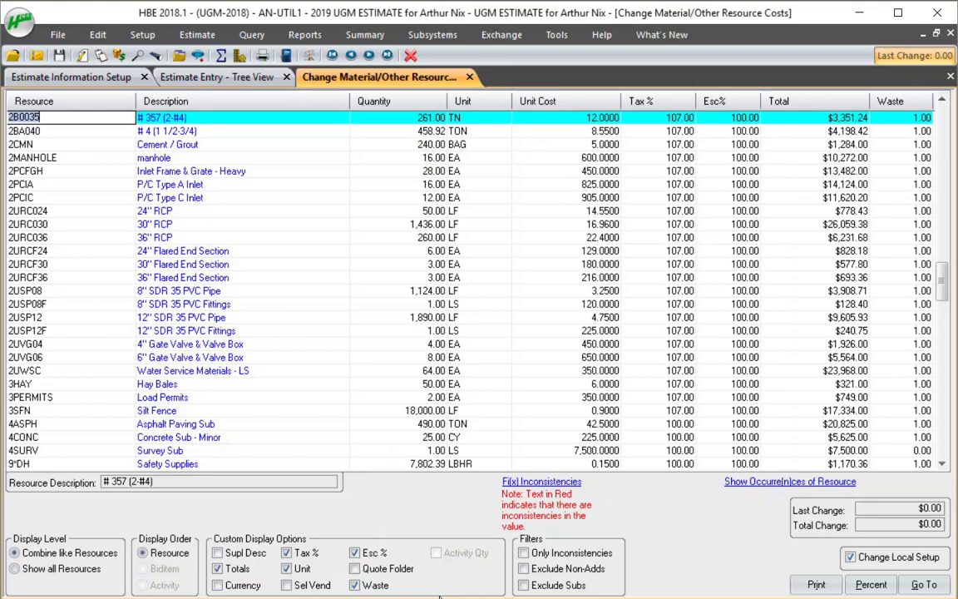
- Browse through the list of recently opened estimates and close it without opening one
key(alt)
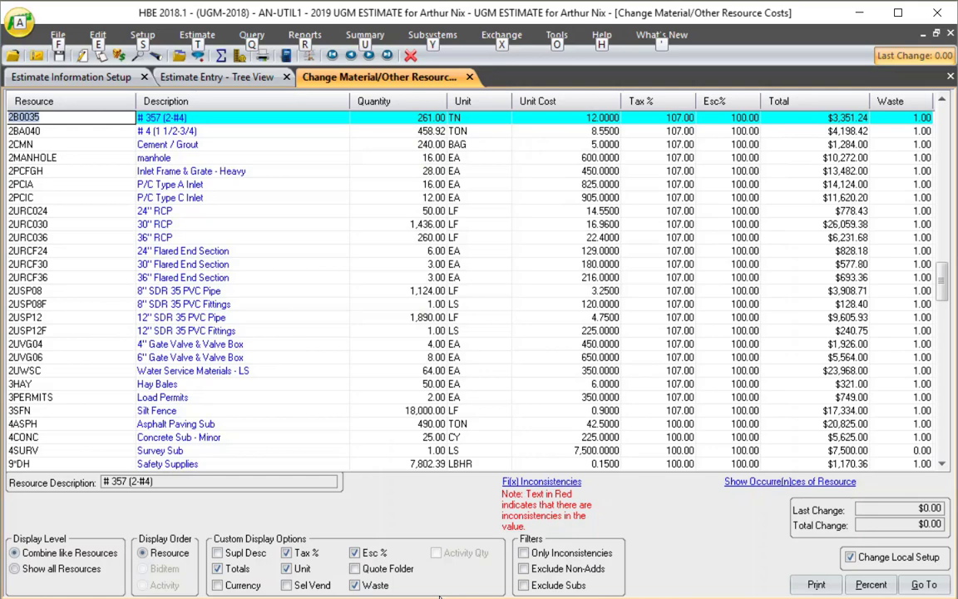
key(f)
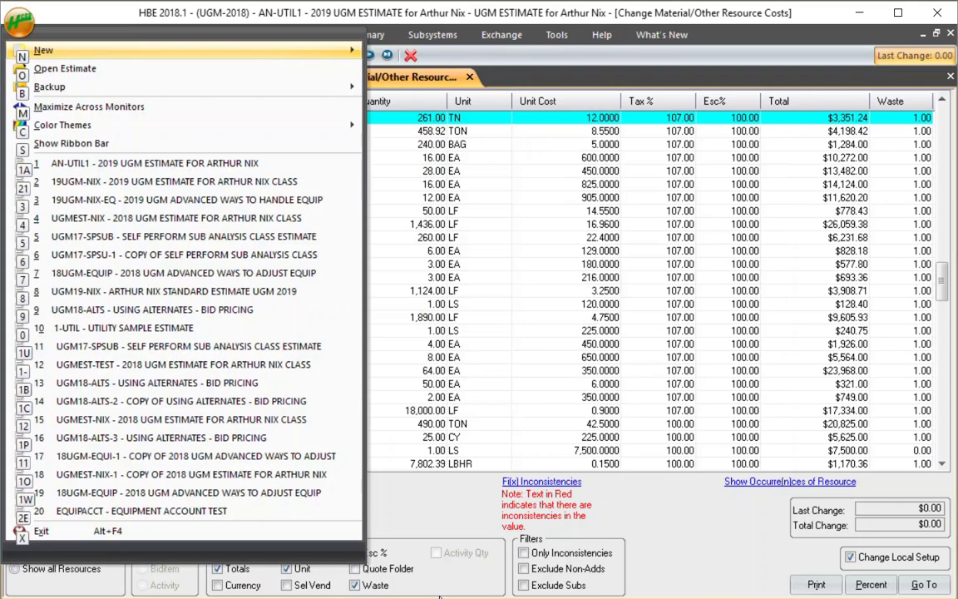
key(Down)
key(Down)
key(Down)
key(Down)
key(Down)
key(Down)
key(Down)
key(Down)
key(Down)
key(Down)
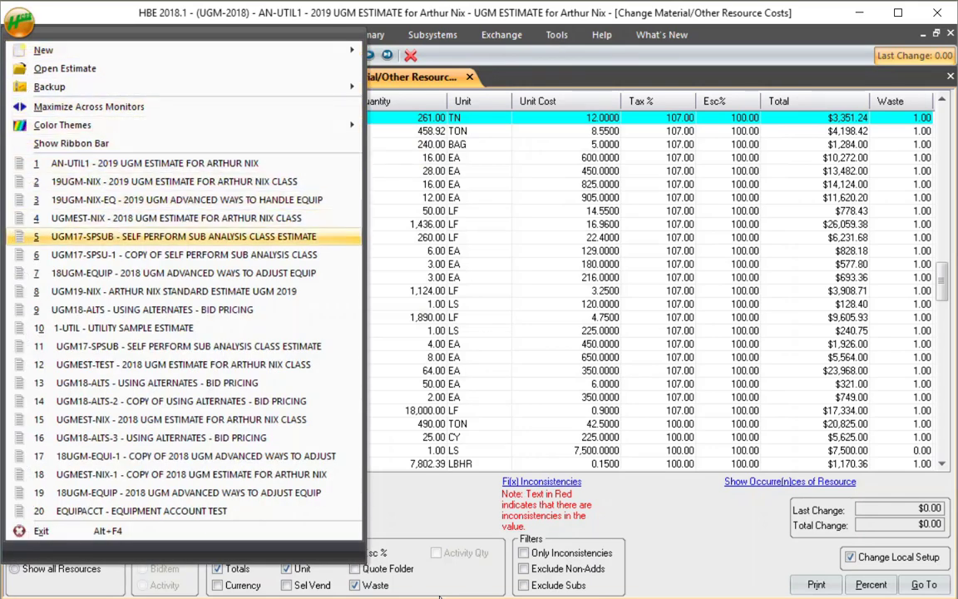
key(Down)
key(Down)
key(Down)
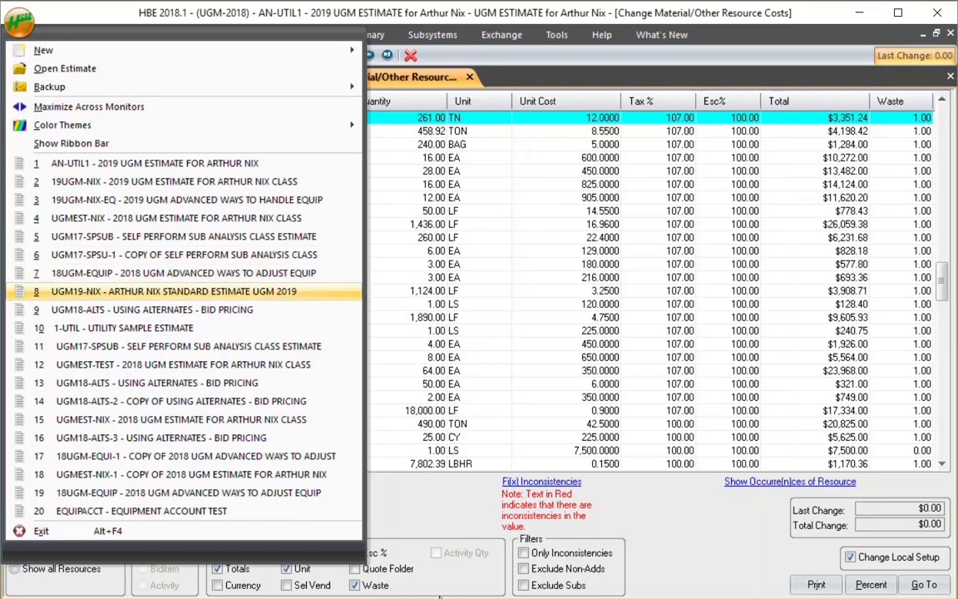
key(Up)
key(Up)
key(Up)
key(Up)
key(Up)
key(Up)
key(Up)
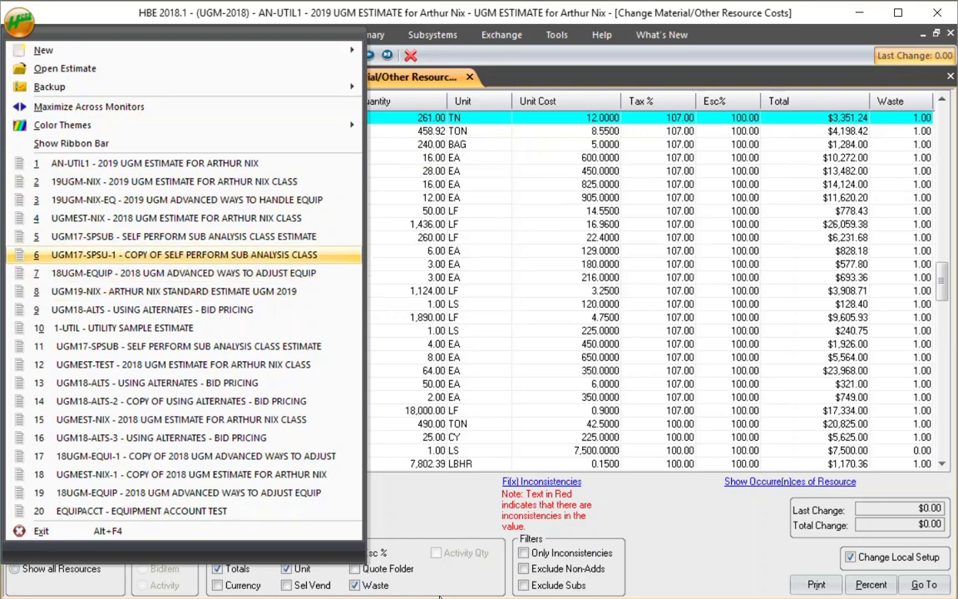
key(Down)
key(Down)
key(Down)
key(Down)
key(Down)
key(Down)
key(Down)
key(Down)
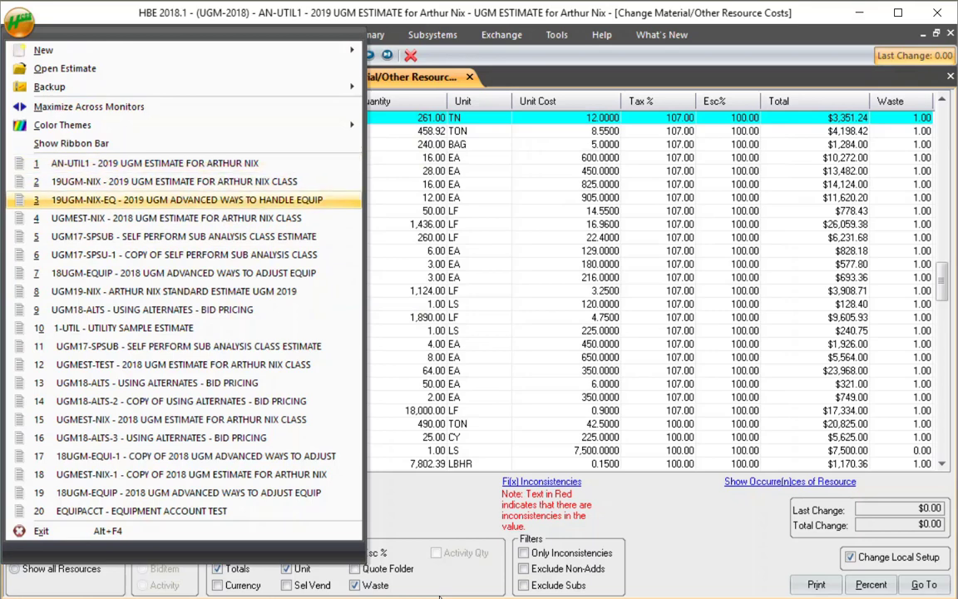
key(Up)
key(Up)
key(Up)
key(Up)
key(Up)
key(Up)
key(Up)
key(Up)
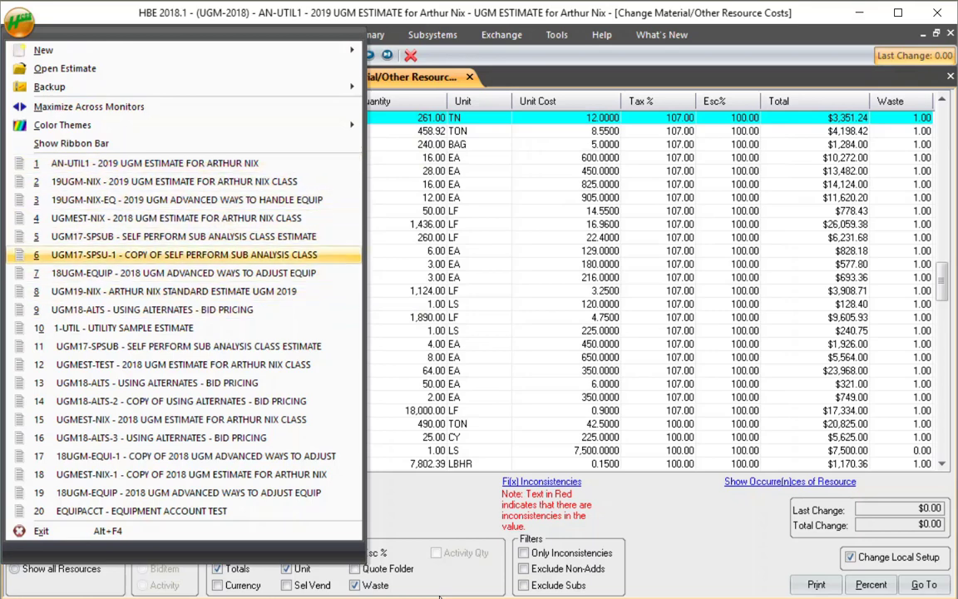
key(Escape)
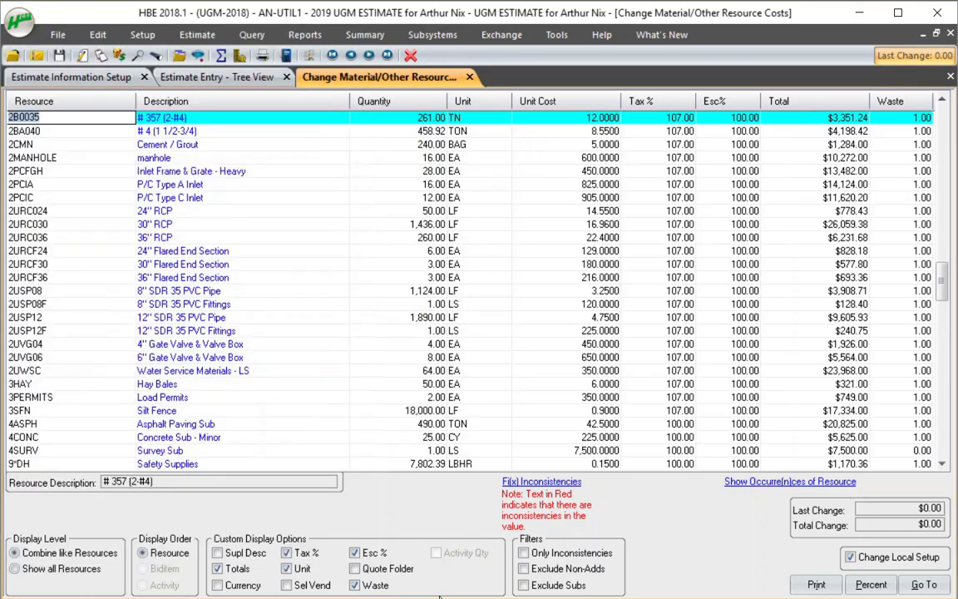
- Open the estimate 19UGM-NIX-EQ from the recently opened estimates
key(alt)
key(f)
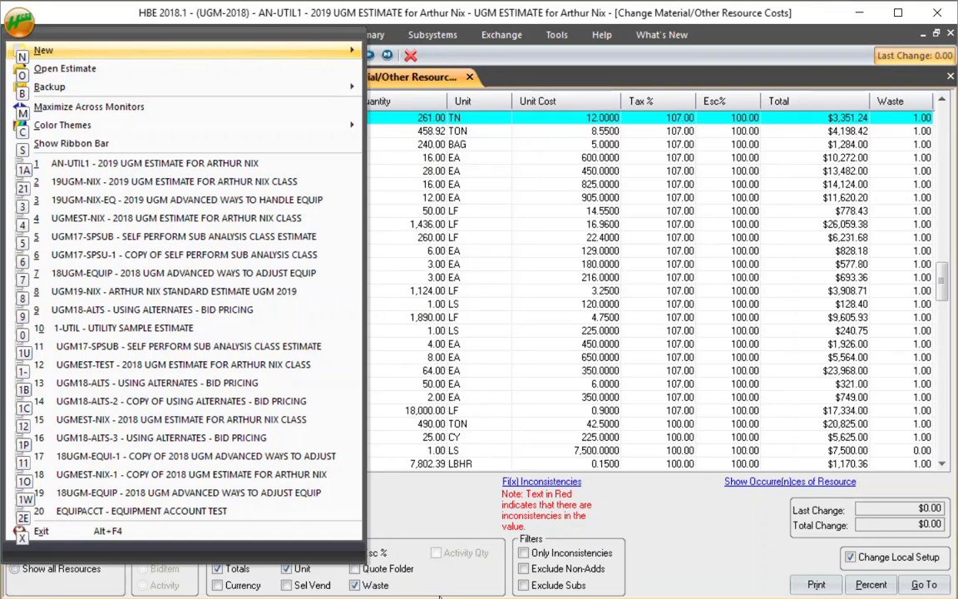
key(Escape)
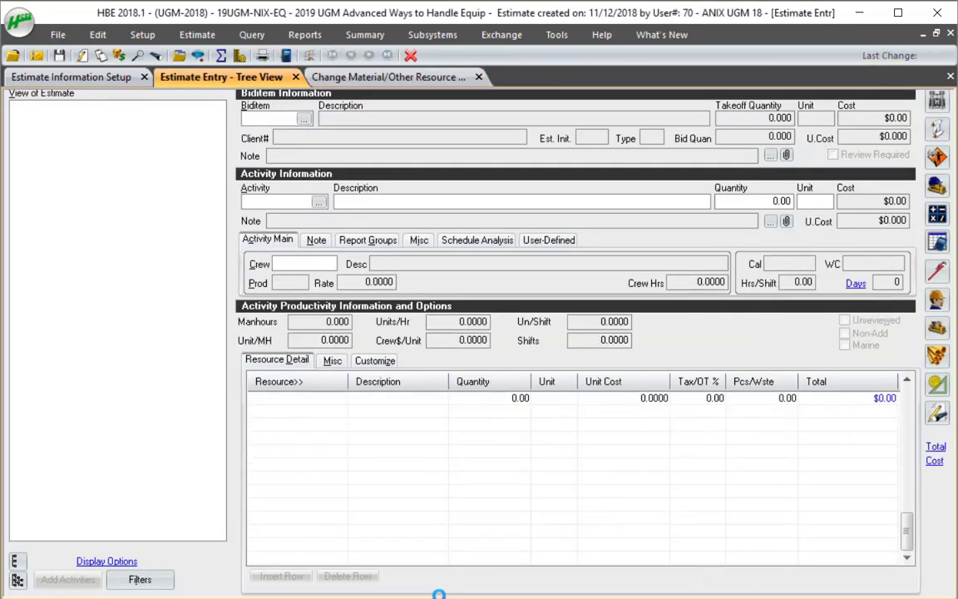
- Switch back to the estimate AN-UTIL1 using the list of recently opened estimates
key(alt)
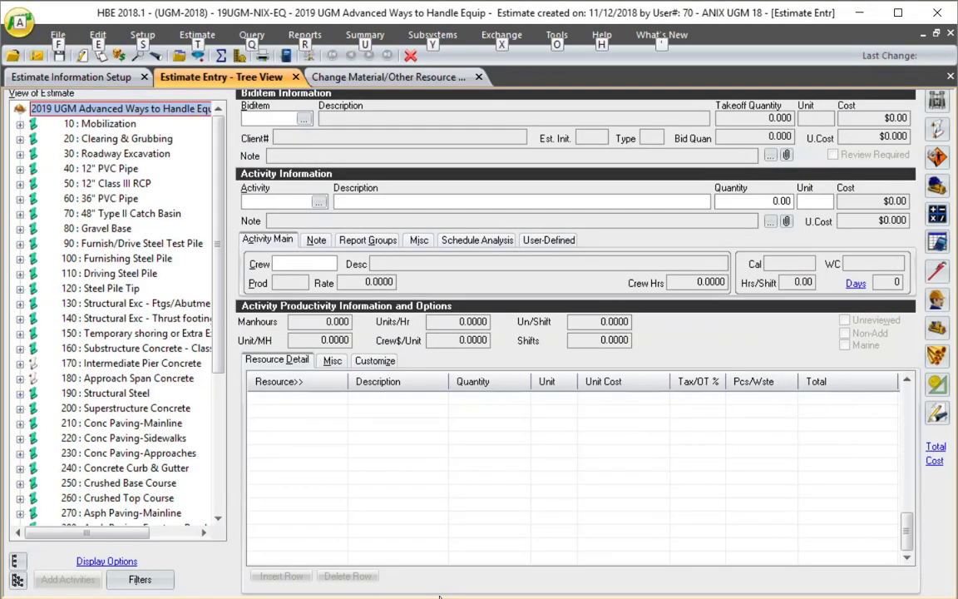
key(a)
key(Down)
key(Down)
key(Down)
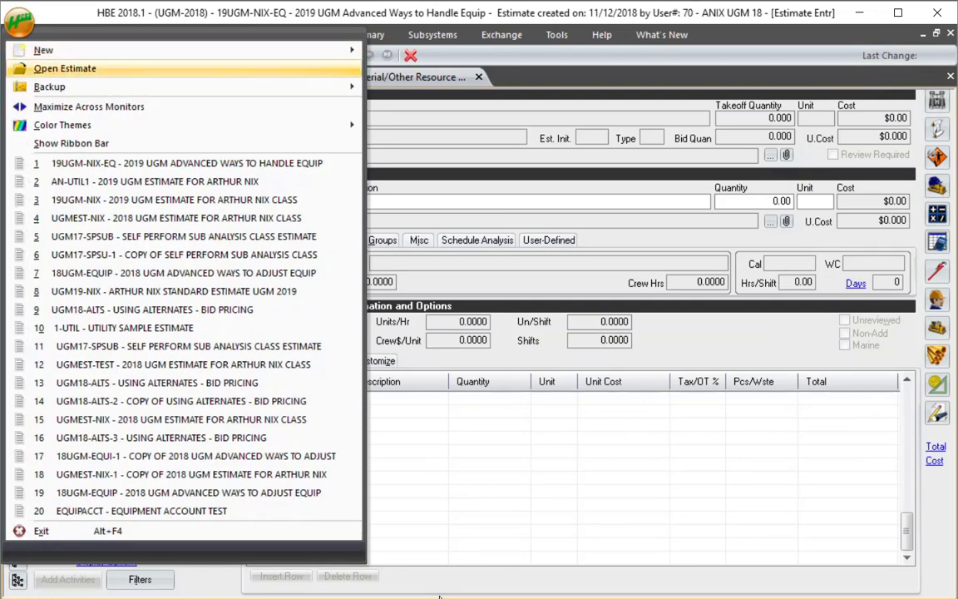
key(Down)
key(Down)
key(Down)
key(Down)
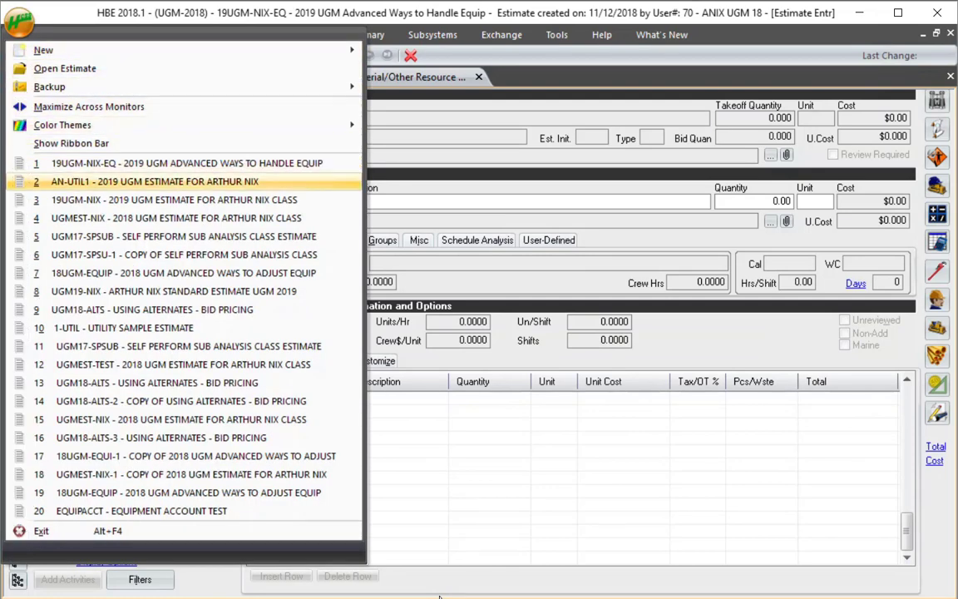
key(Escape)
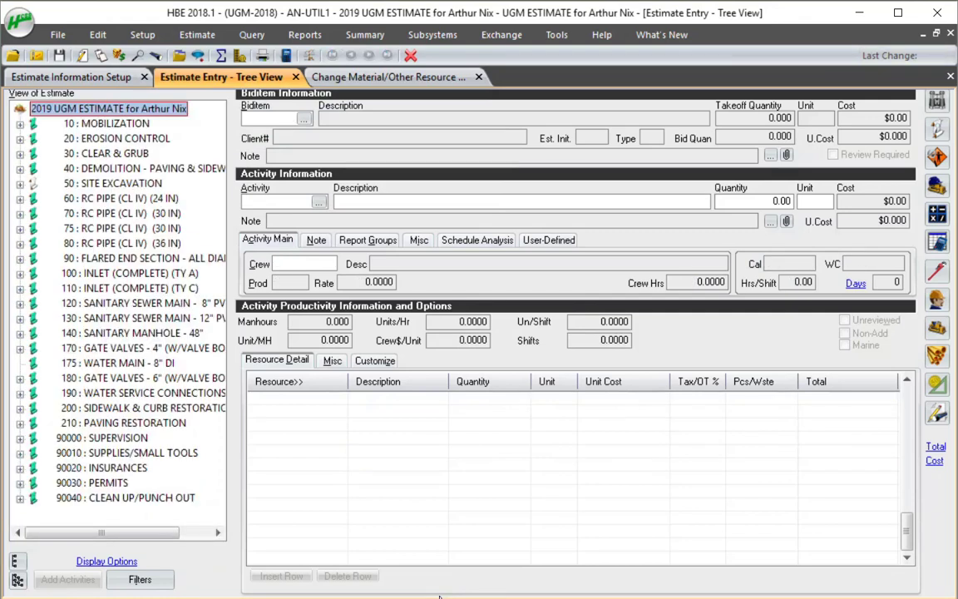
- Open the Tree View of estimate entry for the current estimate
key(alt)
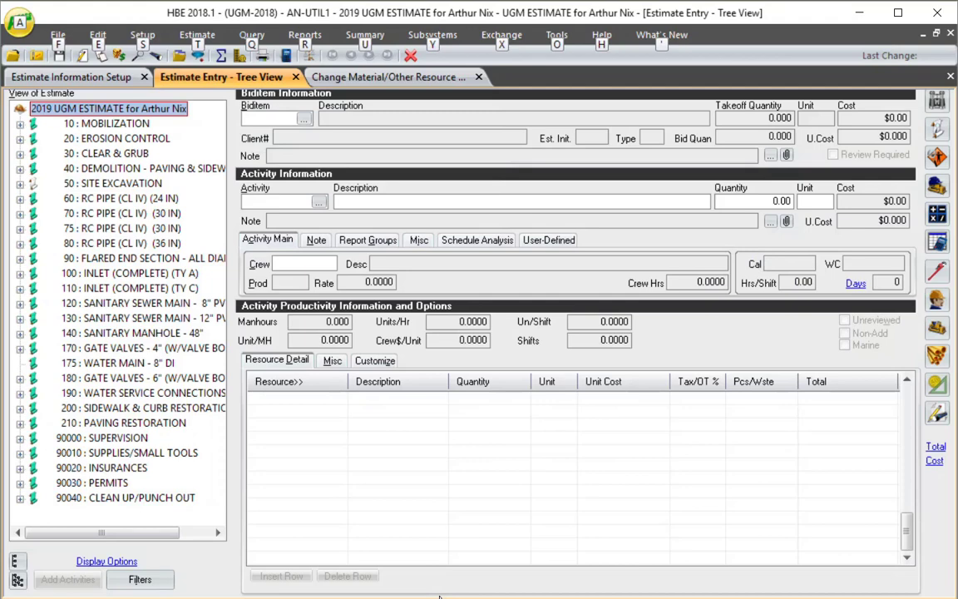
key(t)
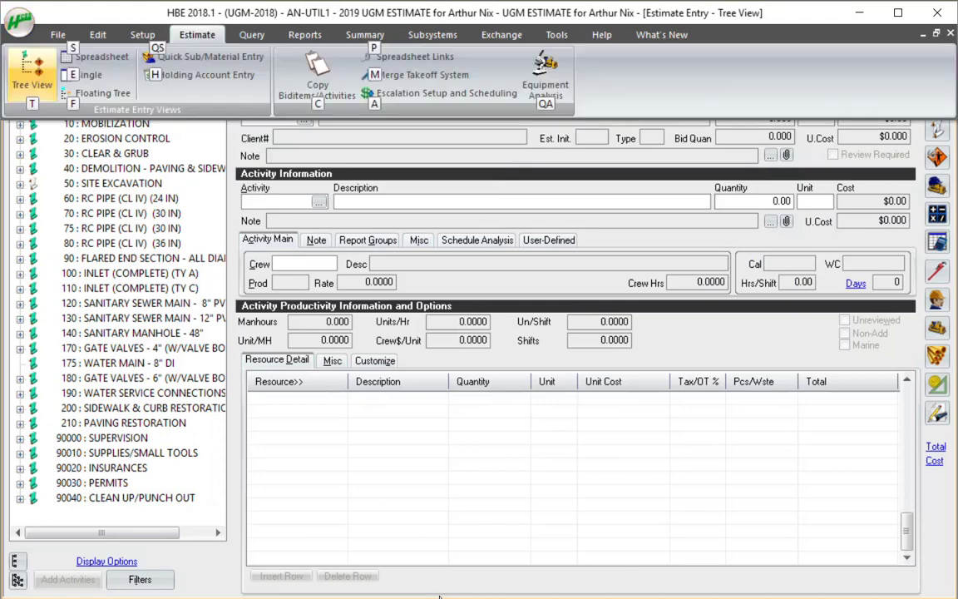
key(t)
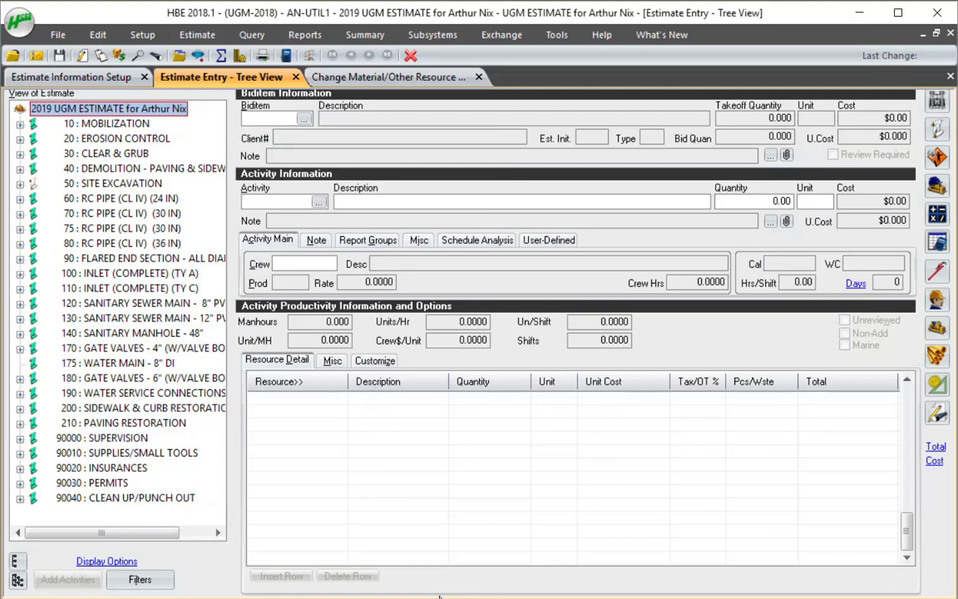
- Expand biditem 10, MOBILIZATION, in the estimate tree and select its activity 910001, Mobilize Equipment - Land
key(Down)
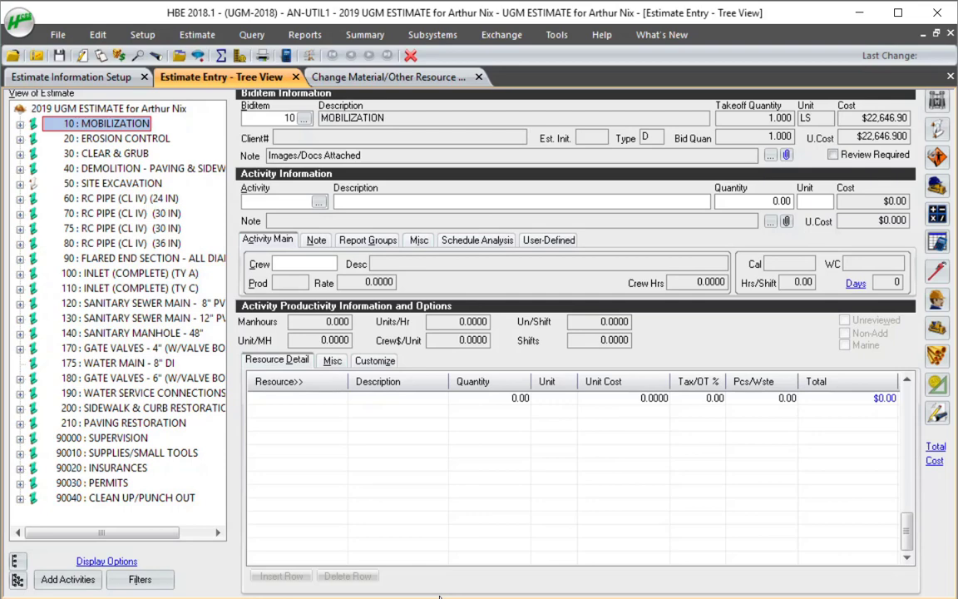
key(Right)
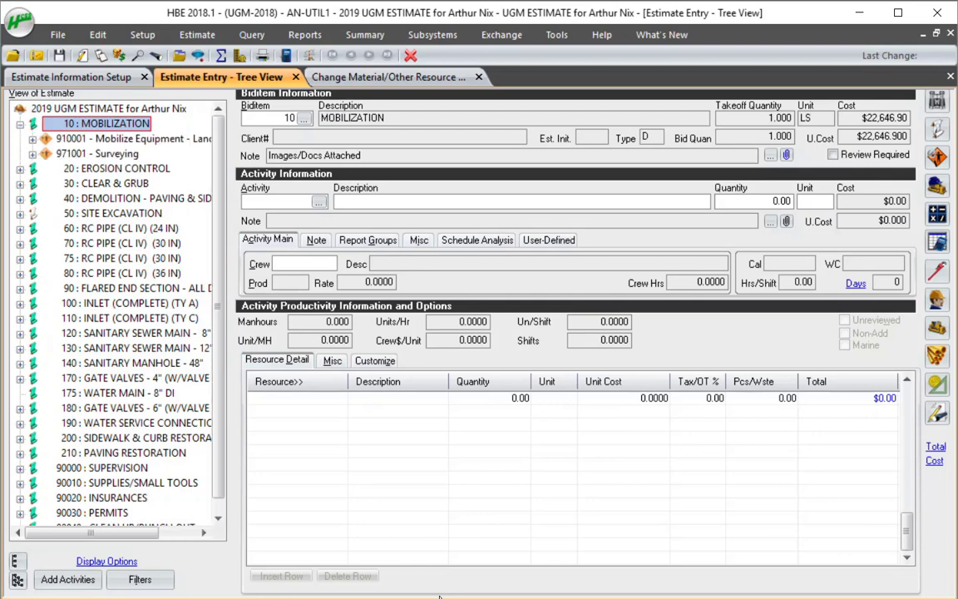
key(Up)
key(Down)
key(Down)
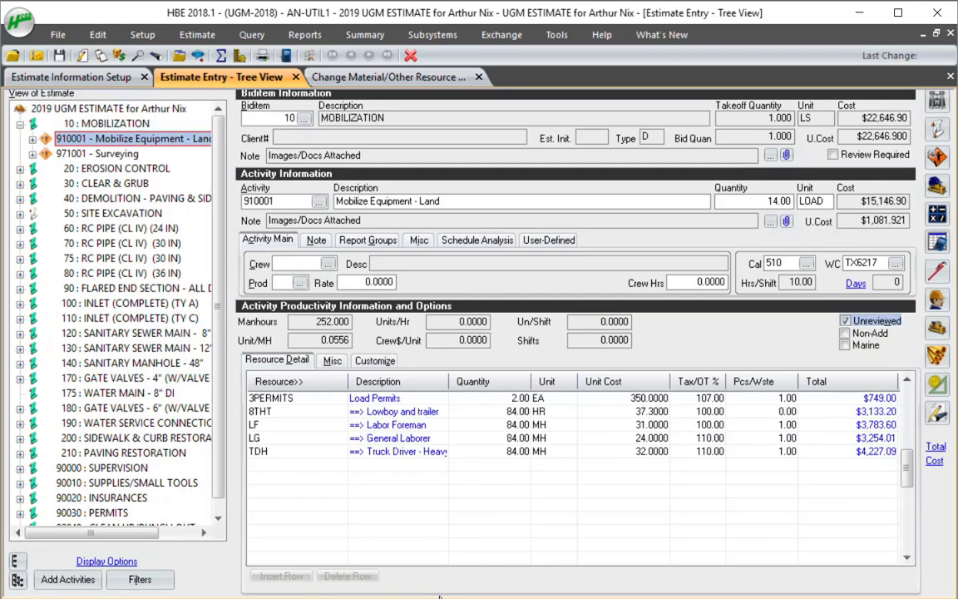
- Step through the activity's description, quantity, unit and crew fields and return the focus to the estimate tree
key(Tab)
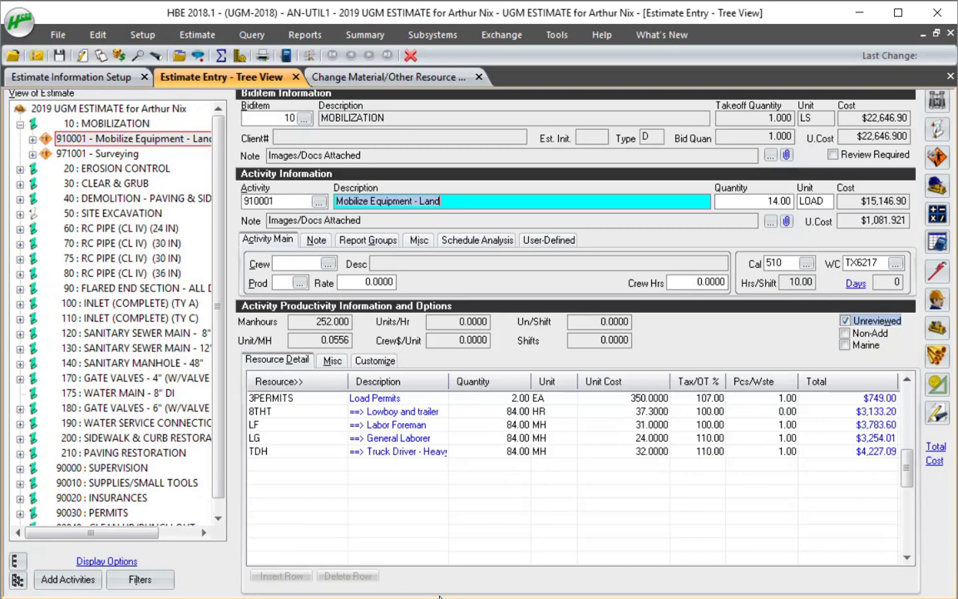
key(Tab)
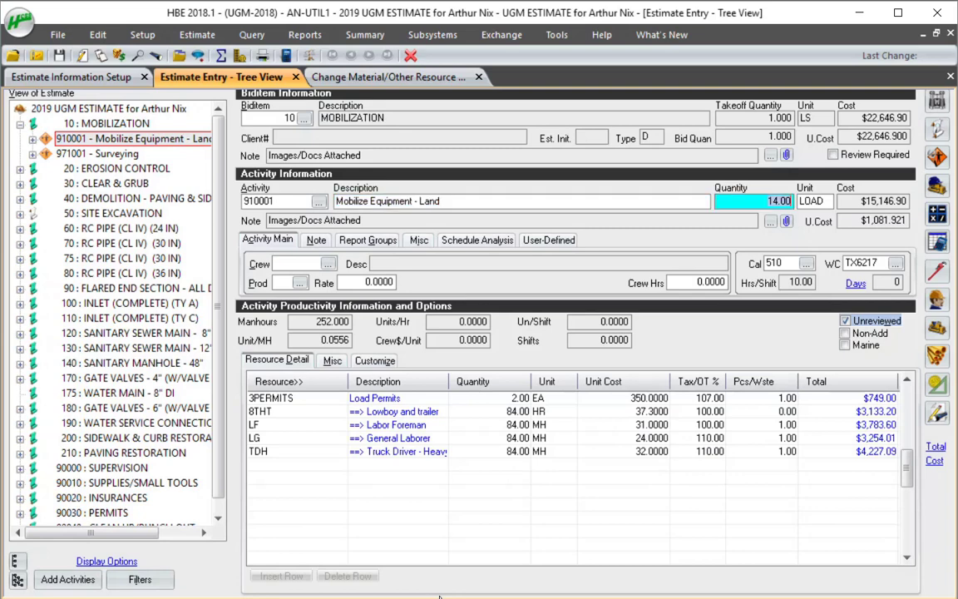
key(Tab)
key(Tab)
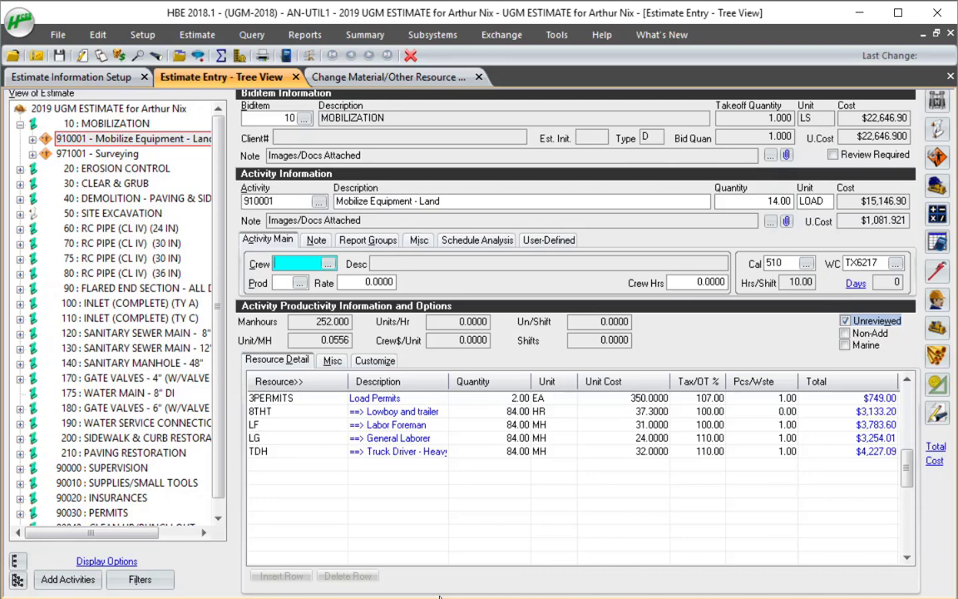
key(shift+Tab)
key(shift+Tab)
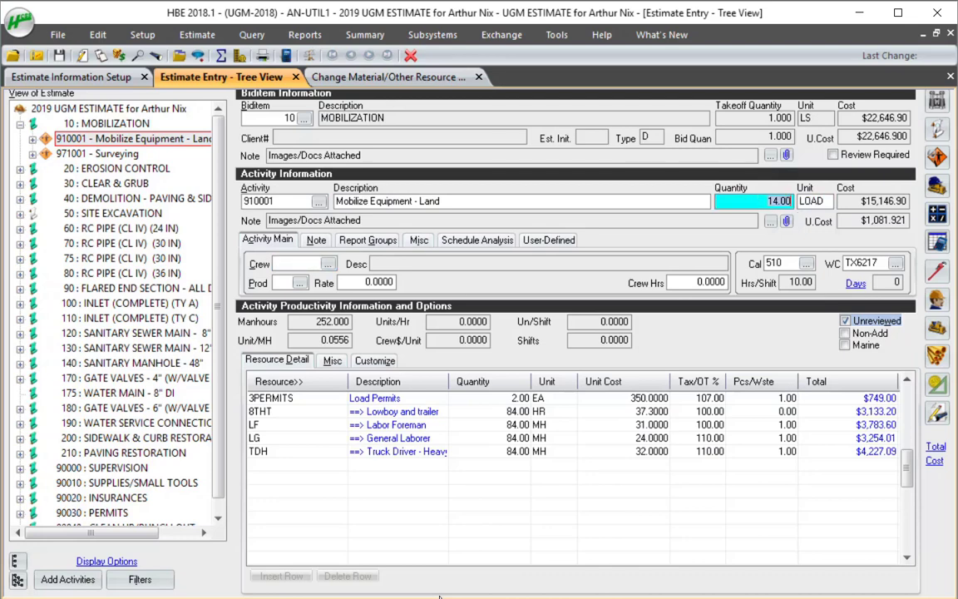
key(shift+Tab)
key(shift+Tab)
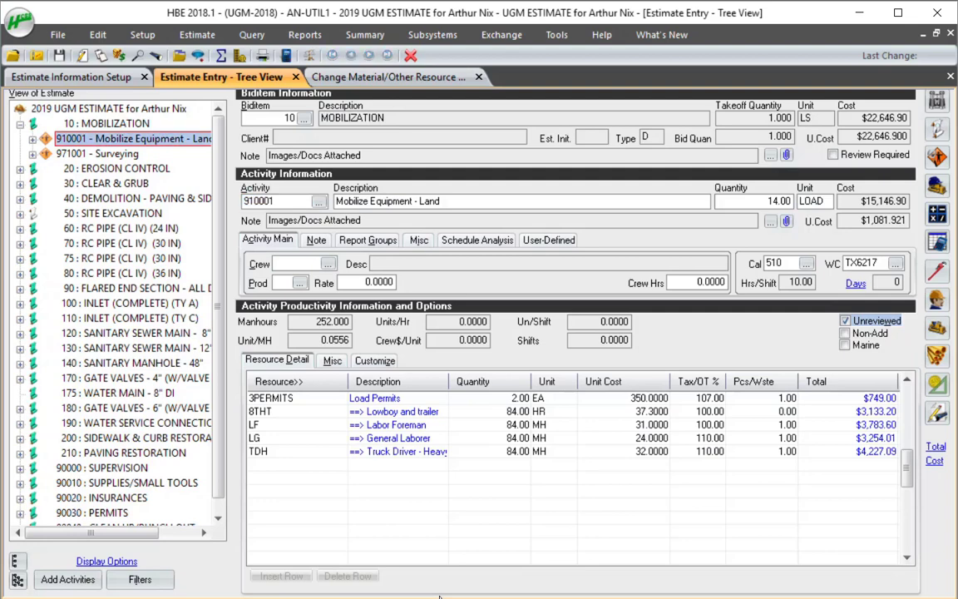
- Expand biditem 20, EROSION CONTROL, and select its activity 290001, Install Silt Fence
key(Down)
key(Down)
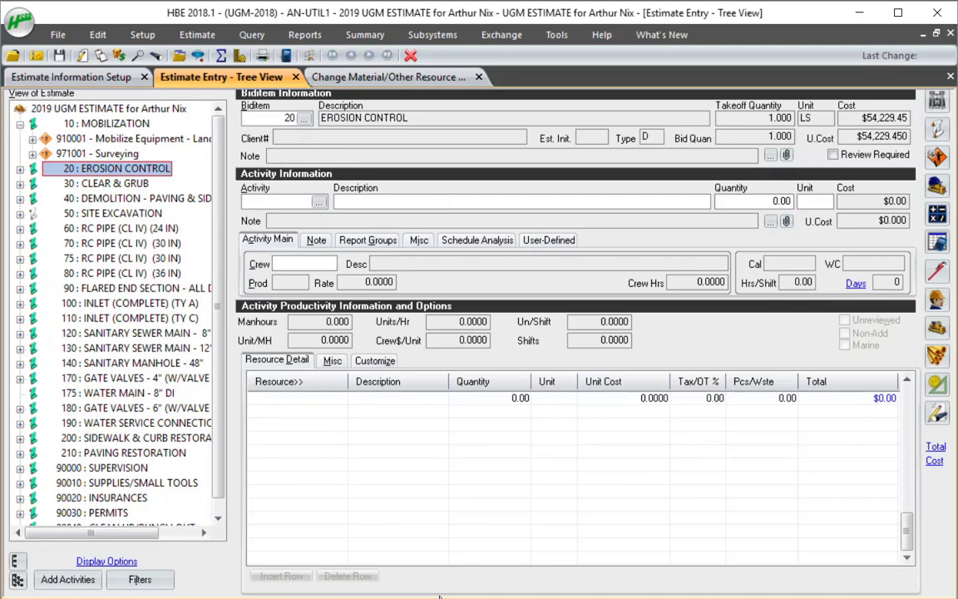
key(Down)
key(Up)
key(Right)
key(Down)
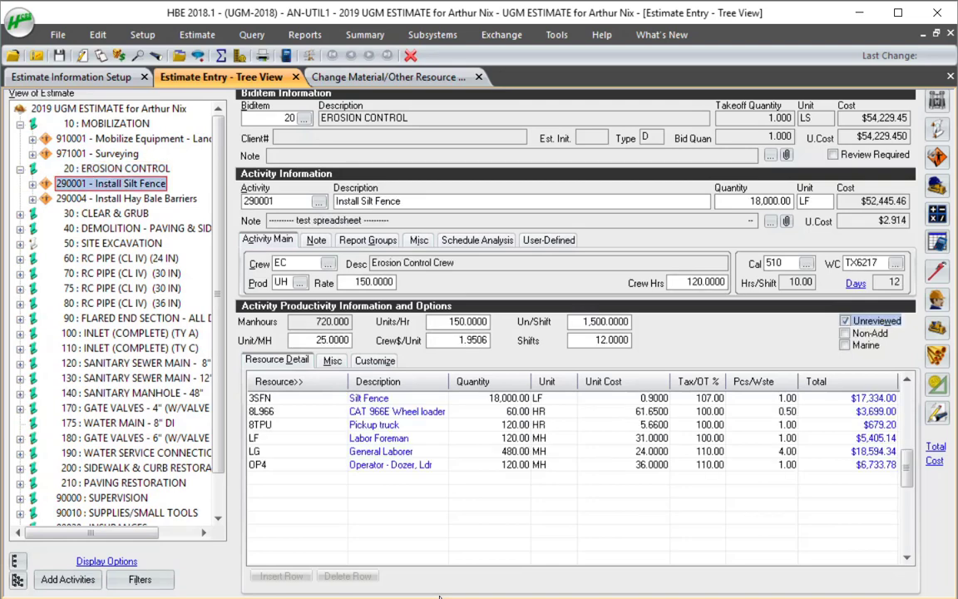
- Expand biditem 30, CLEAR & GRUB, in the estimate tree
key(Down)
key(Down)
key(Right)
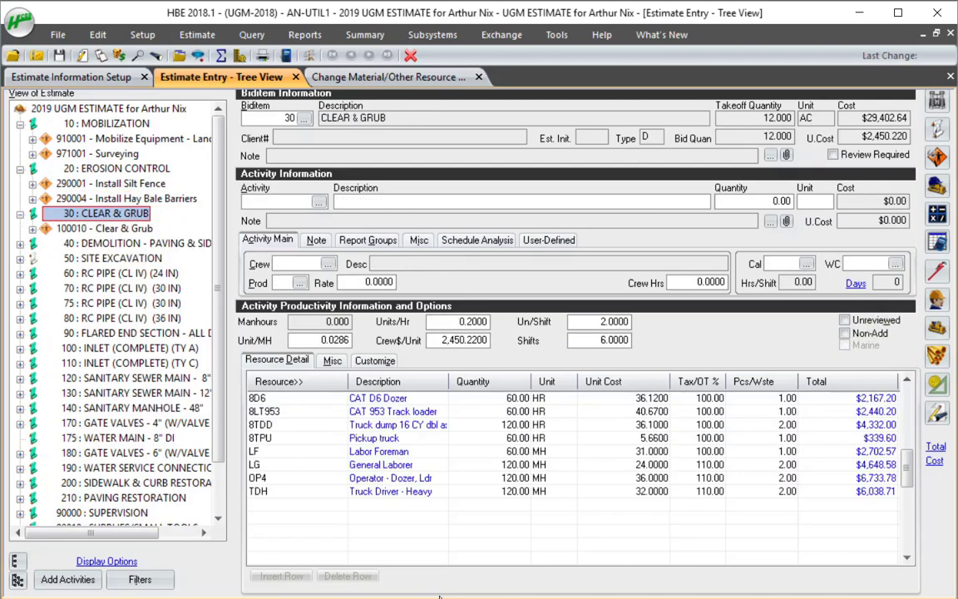
- Expand biditem 40, DEMOLITION - PAVING & SIDEWALKS, and collapse it again
key(Down)
key(Down)
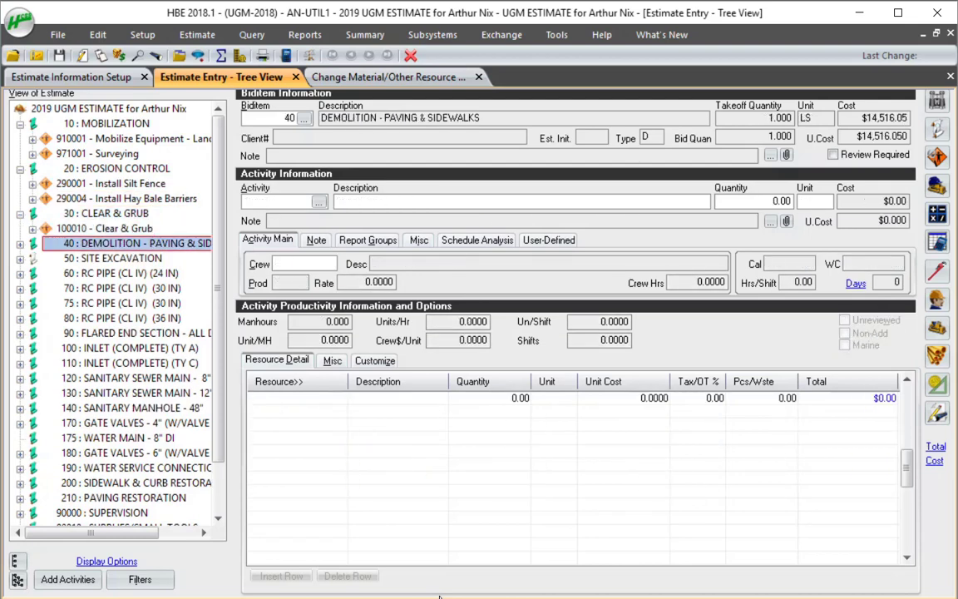
key(Right)
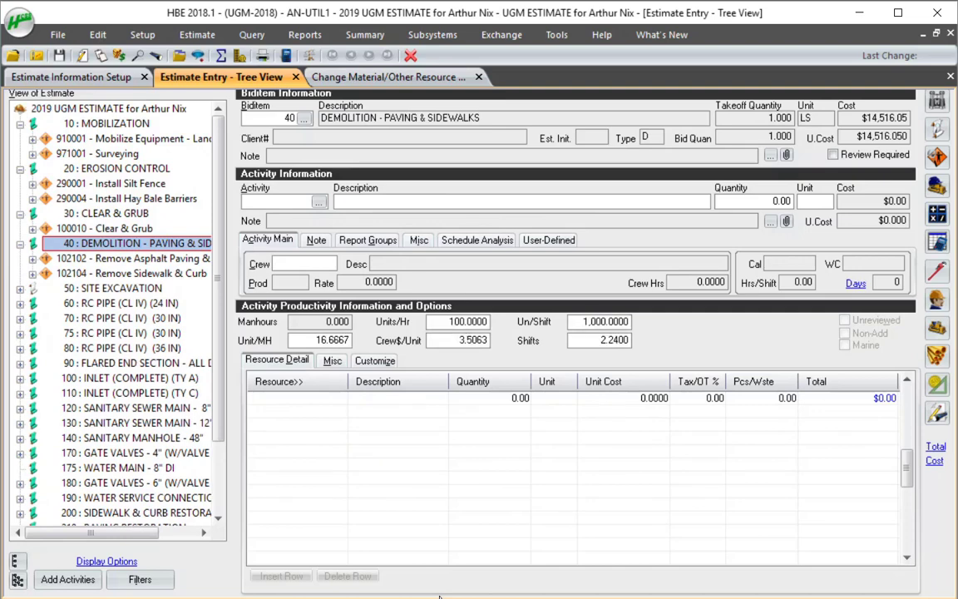
key(Down)
key(Up)
key(Left)
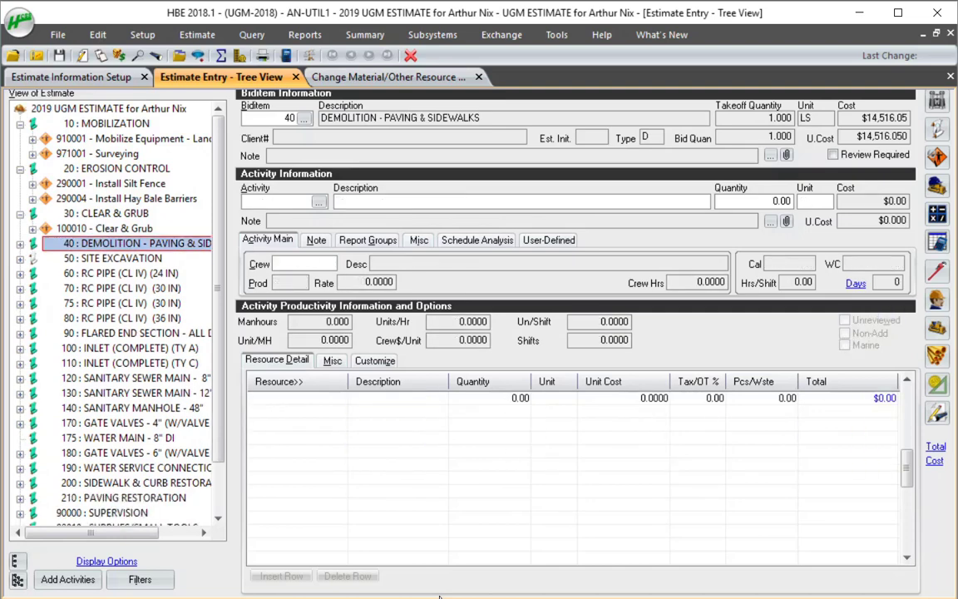
- Expand biditem 60, RC PIPE (CL IV) (24 IN), select its activity 412240, and move the focus to its description and back
key(Down)
key(Down)
key(Right)
key(Down)
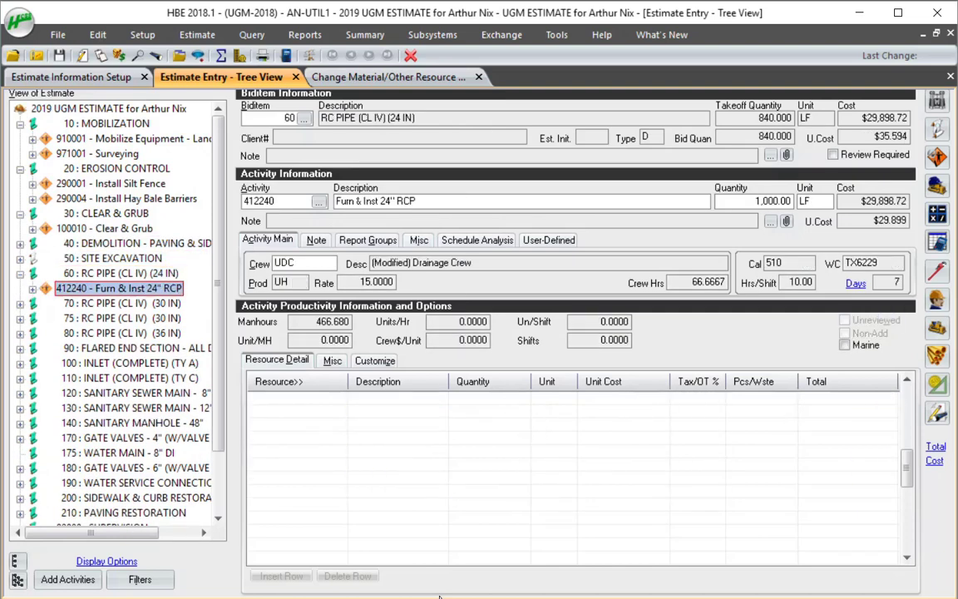
key(Down)
key(Up)
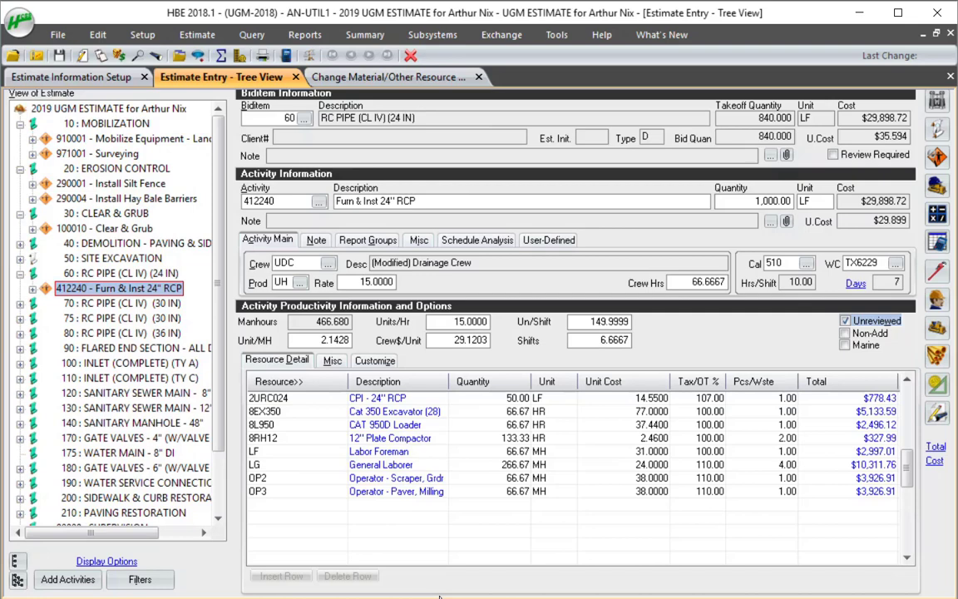
key(Tab)
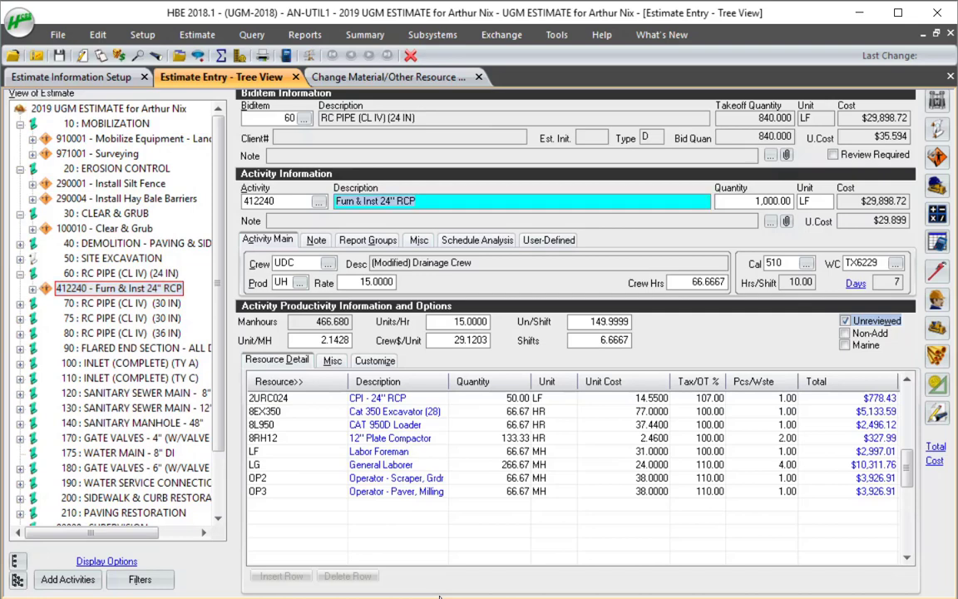
key(shift+Tab)
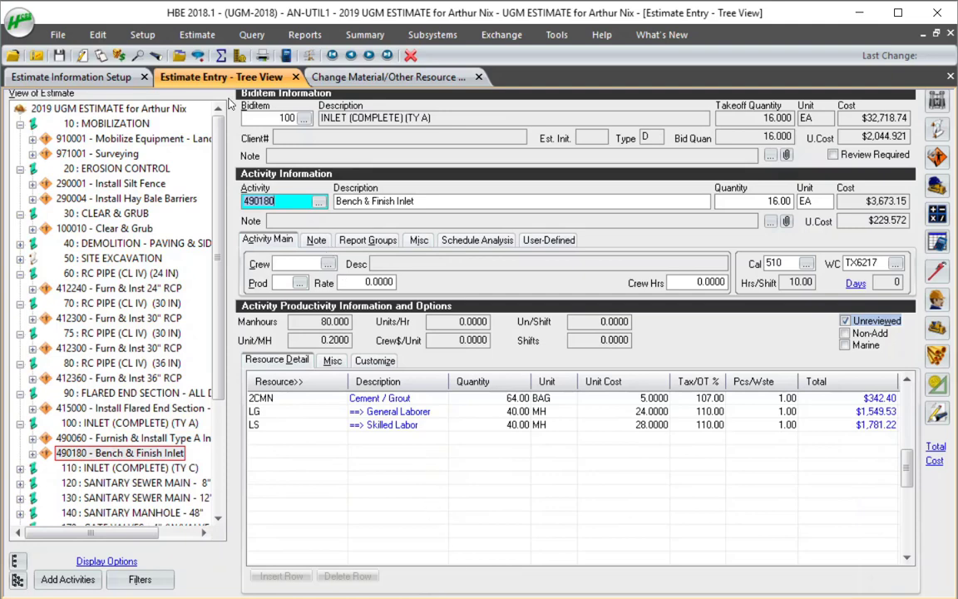
- Go to biditem 110, INLET (COMPLETE) (TY C), from the biditem number field
click(247, 117)
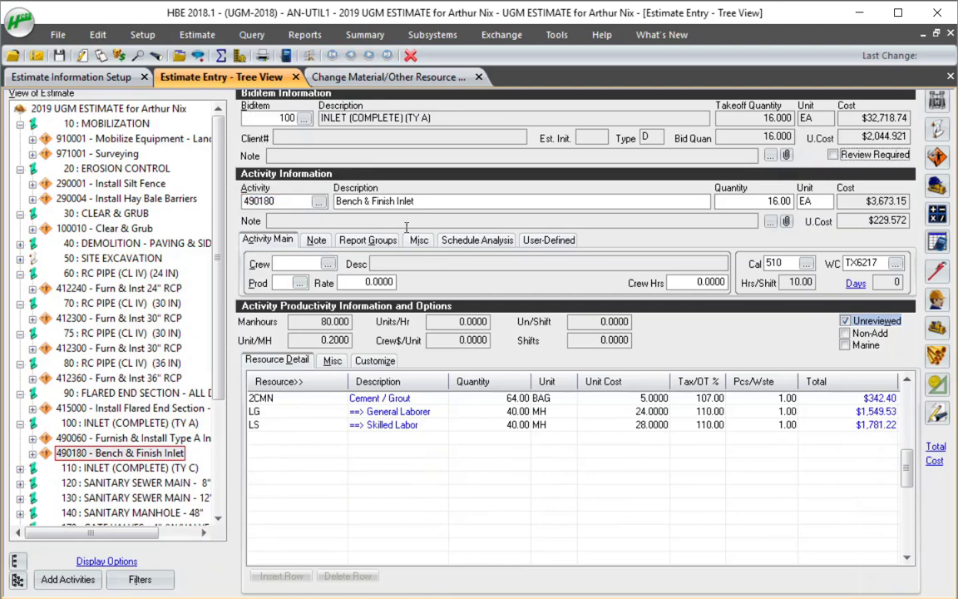
click(254, 116)
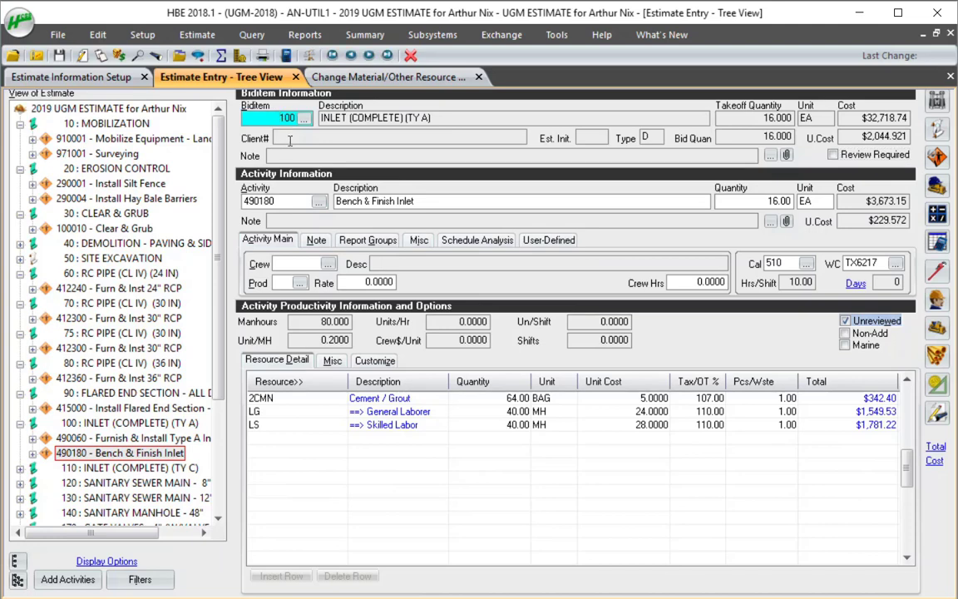
text(110)
key(Return)
key(Page_Down)
key(Page_Down)
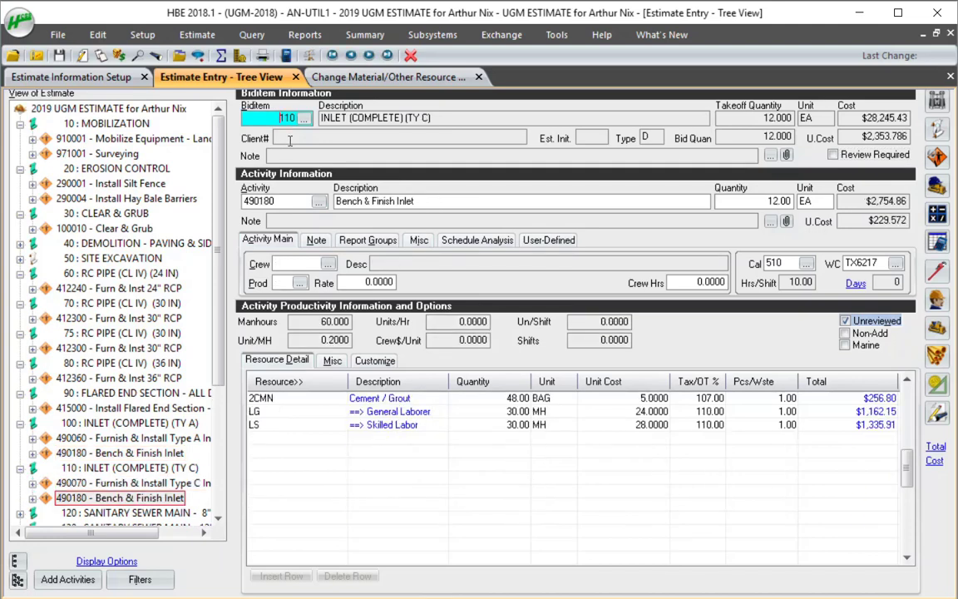
- Step forward through the biditems after 110 until reaching biditem 190, WATER SERVICE CONNECTIONS
key(Page_Down)
key(Page_Down)
key(Page_Down)
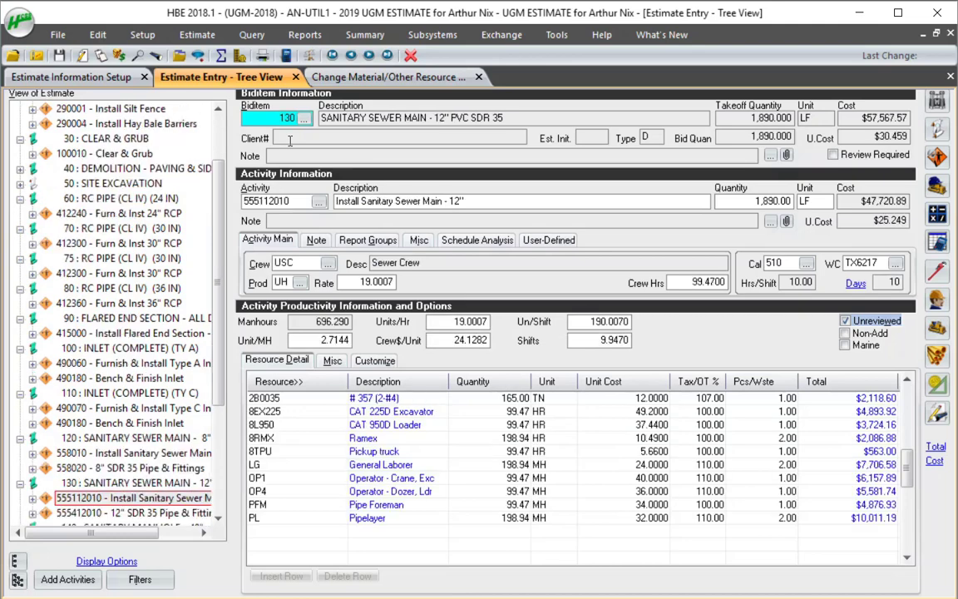
key(Page_Down)
key(Page_Down)
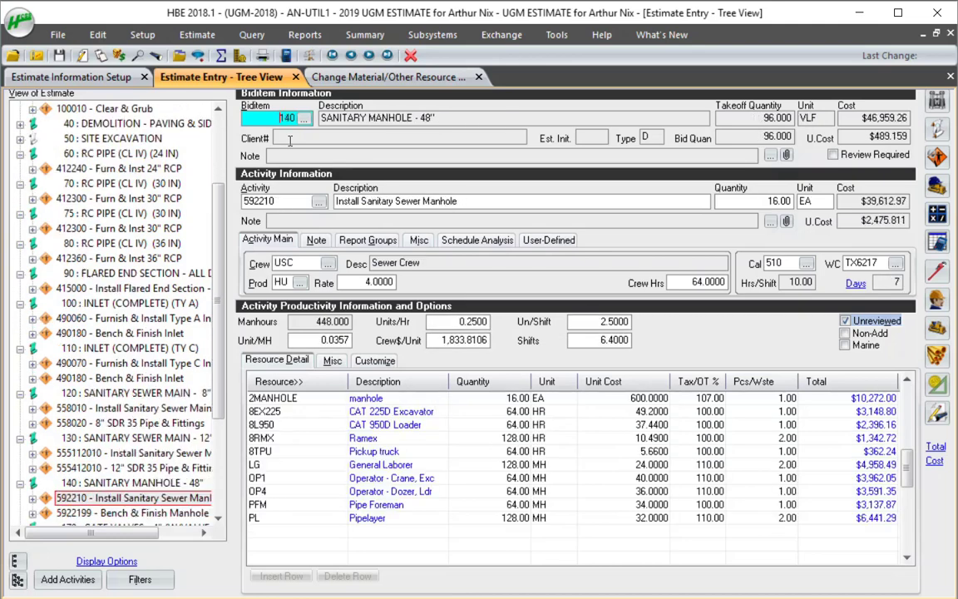
key(Page_Down)
key(Page_Down)
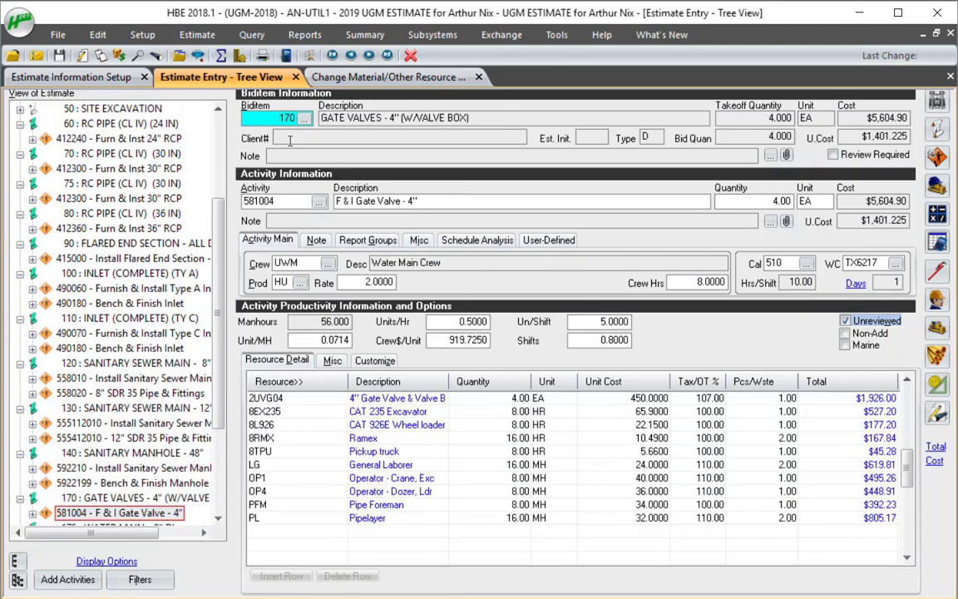
key(Page_Down)
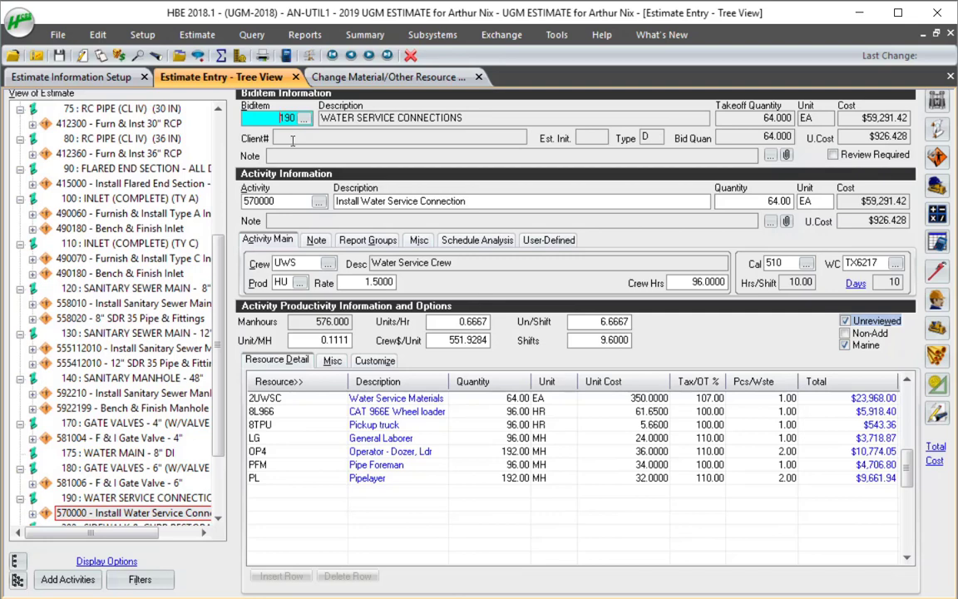
- Collapse the whole estimate tree, then open biditem 60, RC PIPE (CL IV) (24 IN), and select its activity 412240
click(15, 564)
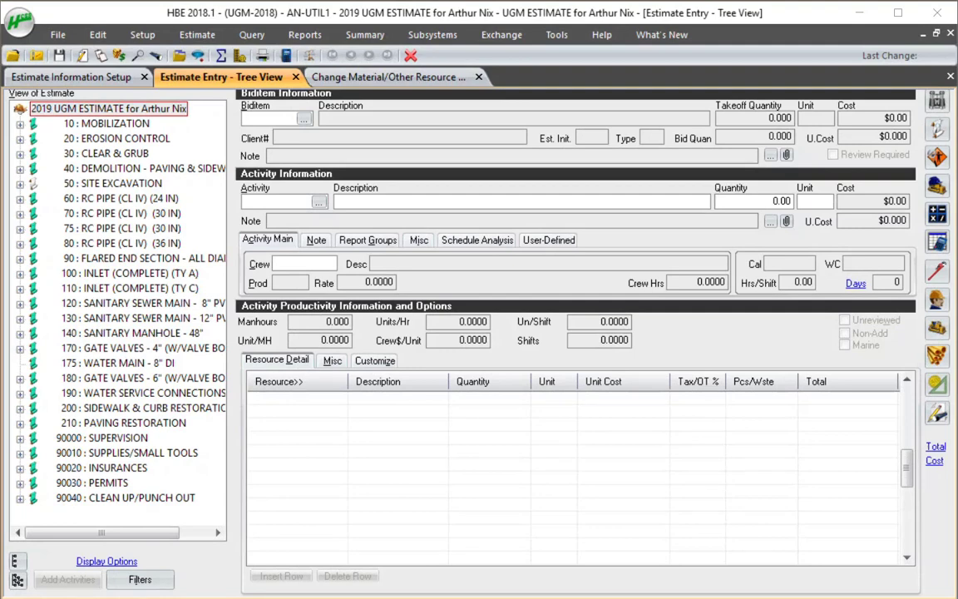
click(111, 200)
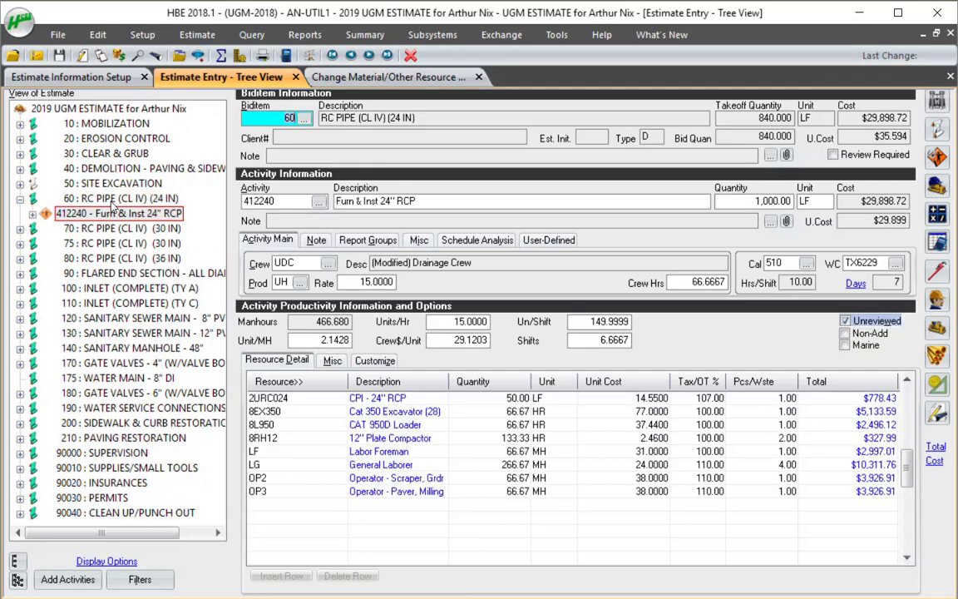
key(Tab)
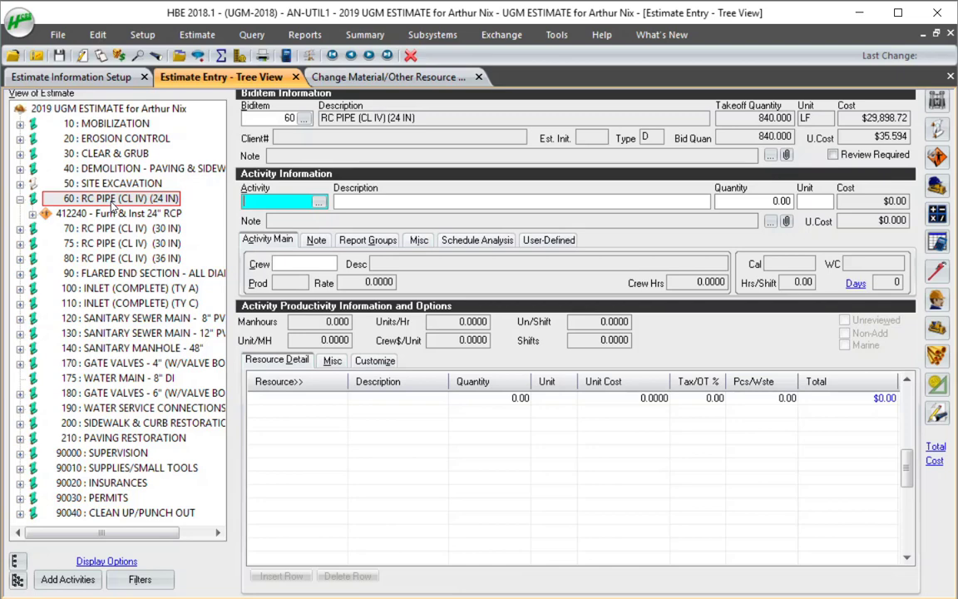
key(Down)
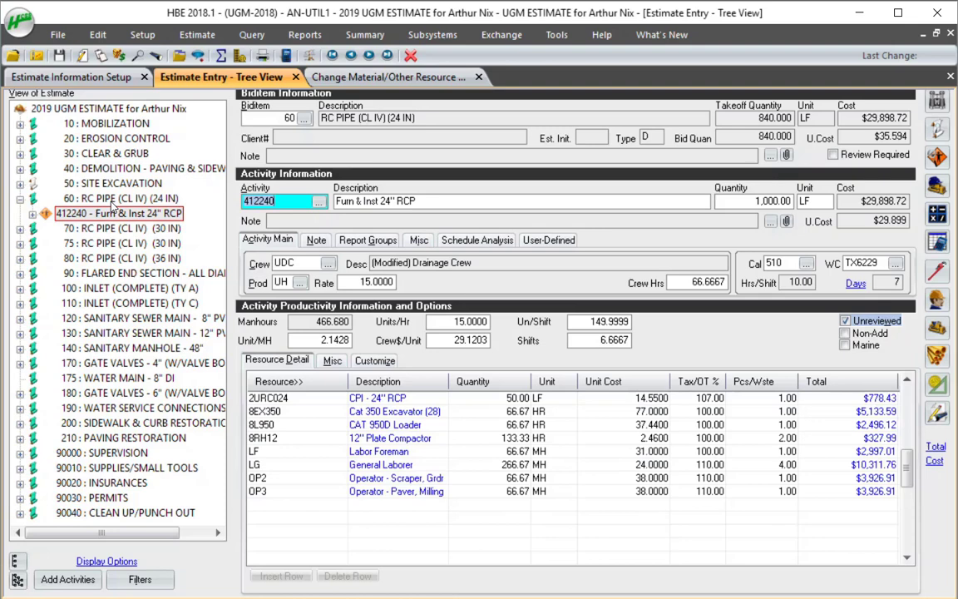
- Move through the crew and production type fields to the resource list, and insert and cancel a blank row above 2URC024
key(Tab)
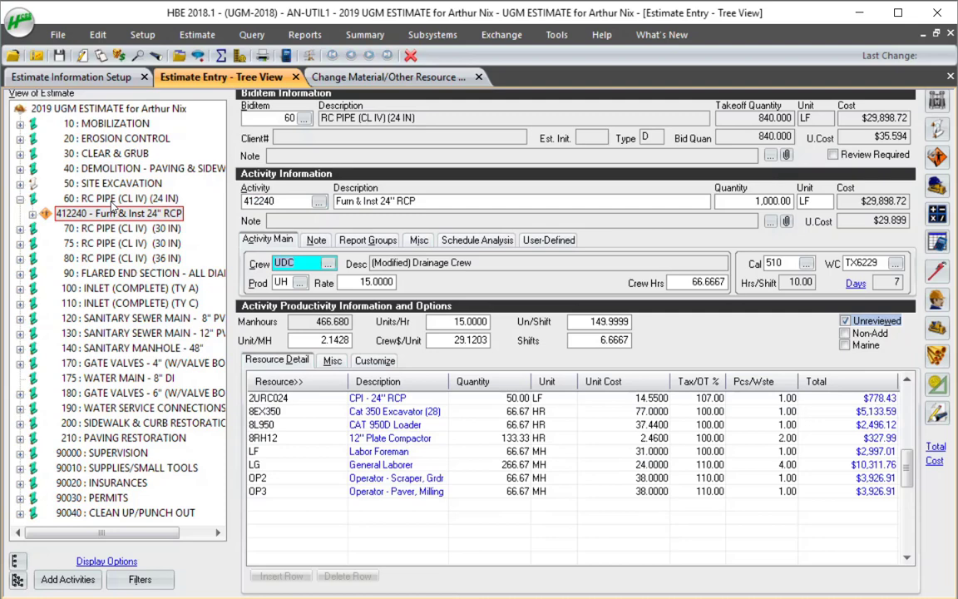
key(F4)
key(Tab)
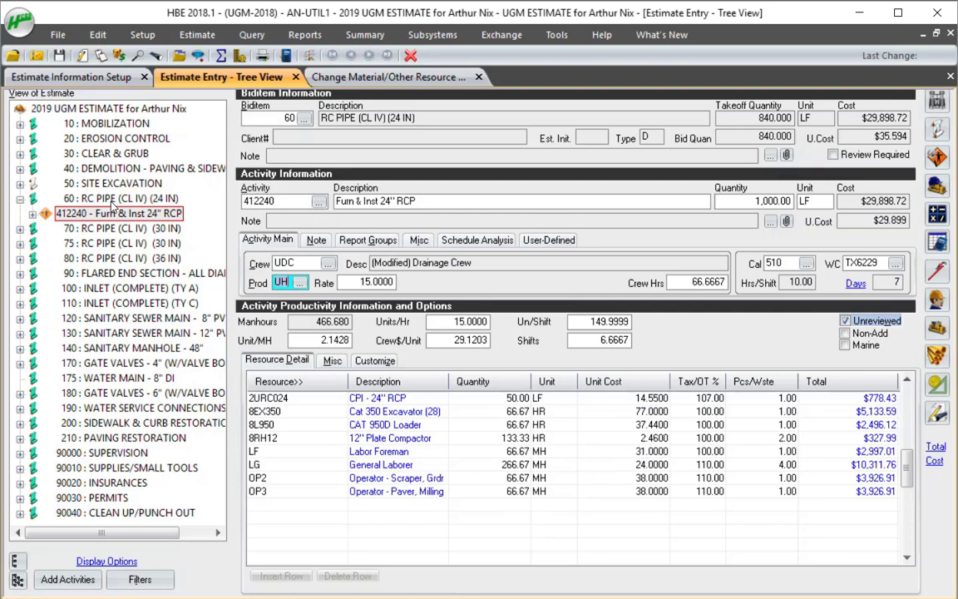
key(Tab)
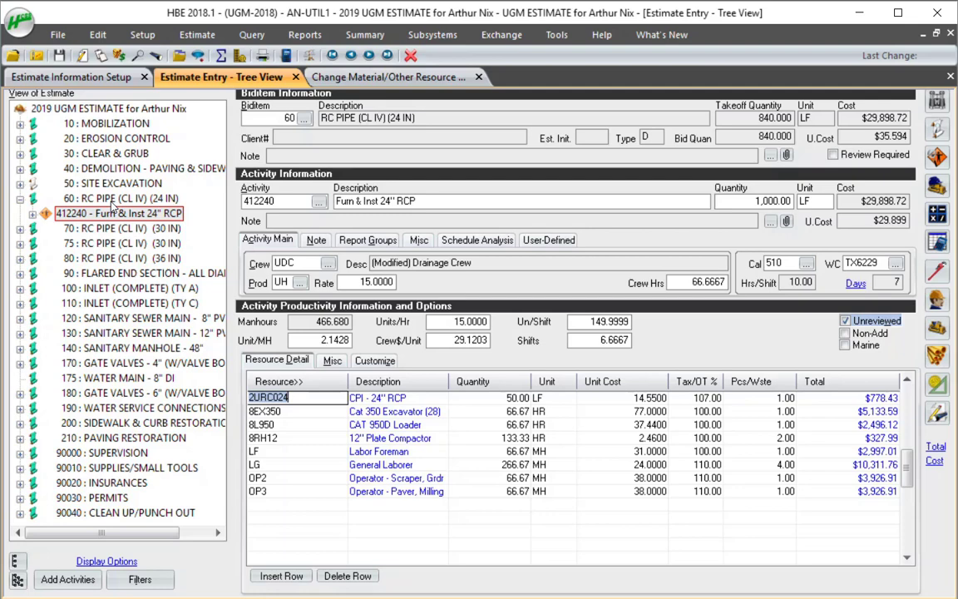
key(Insert)
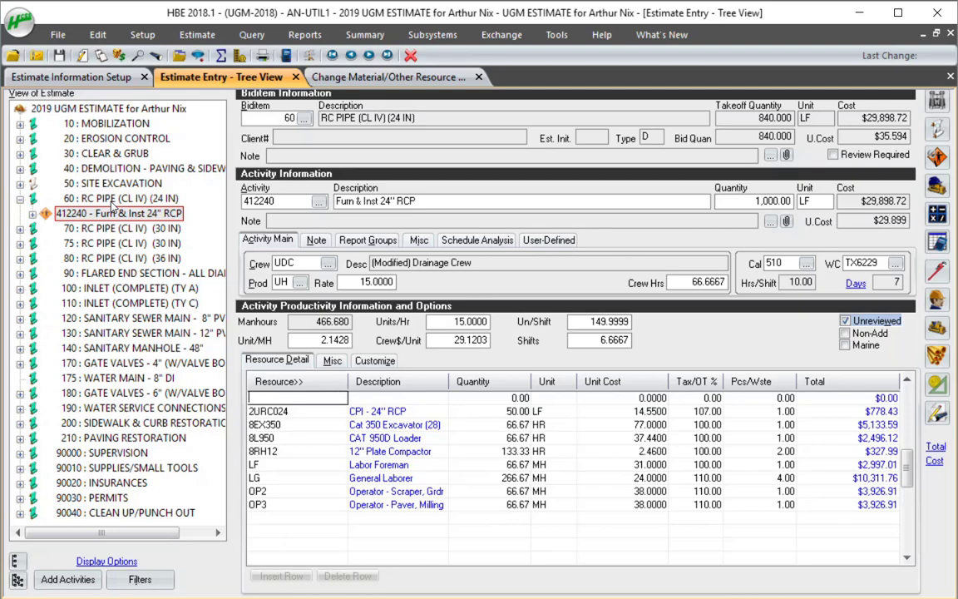
key(Escape)
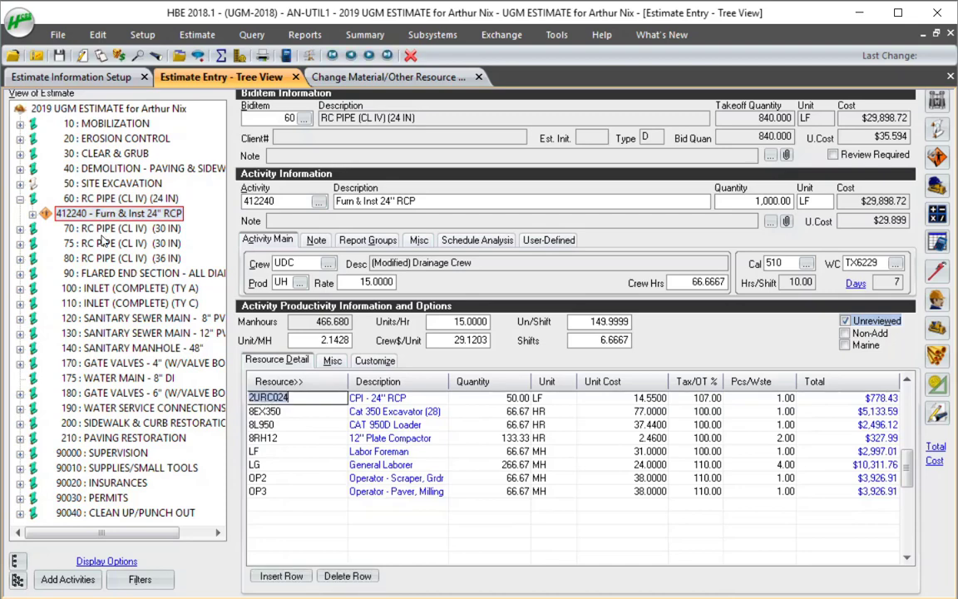
- Delete activity 412240, Furn & Inst 24" RCP, from biditem 60
click(102, 215)
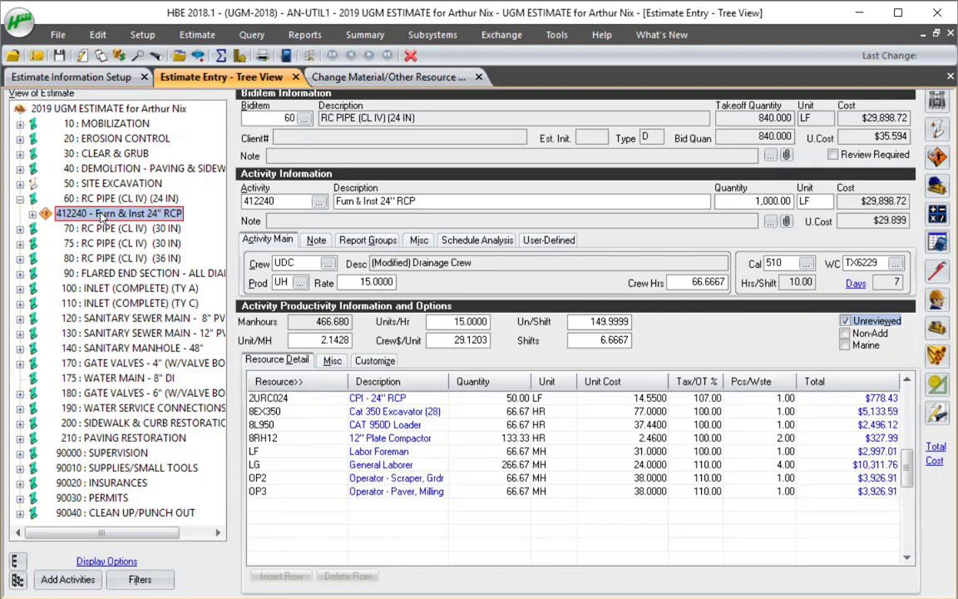
key(Delete)
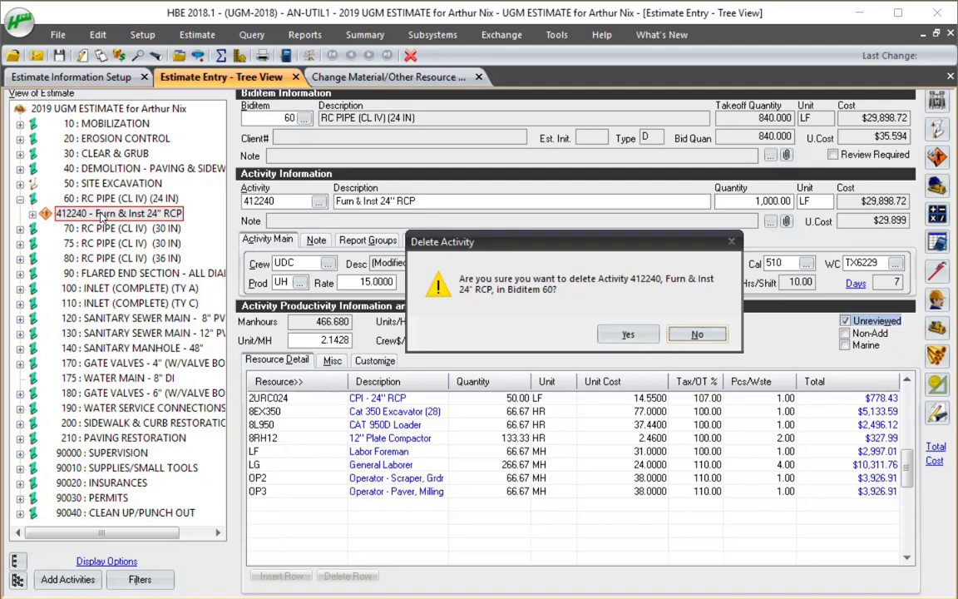
key(y)
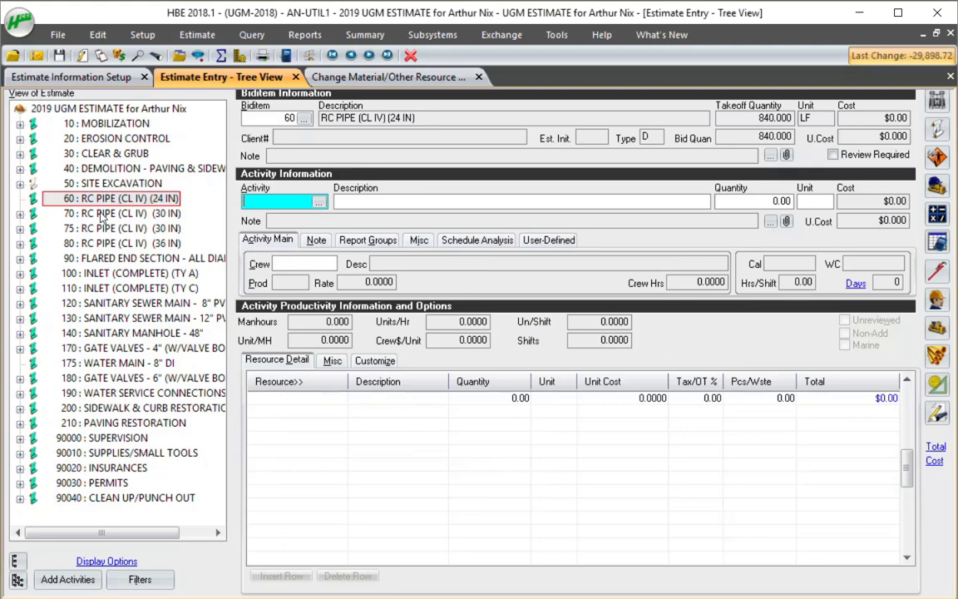
- Open the activity selection for biditem 60 and search the Activity Codebook descriptions for "rcp"
key(F3)
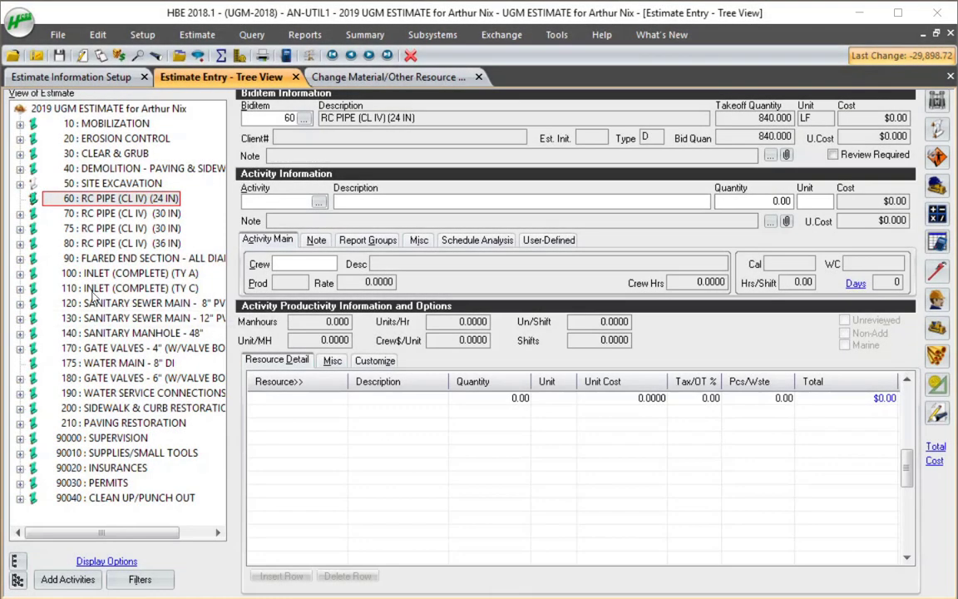
click(142, 200)
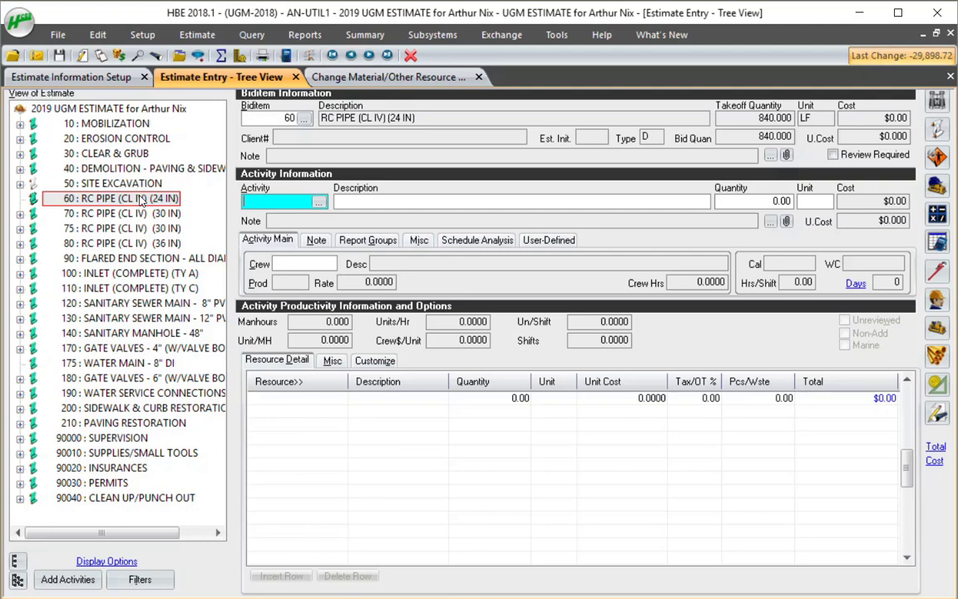
double_click(141, 201)
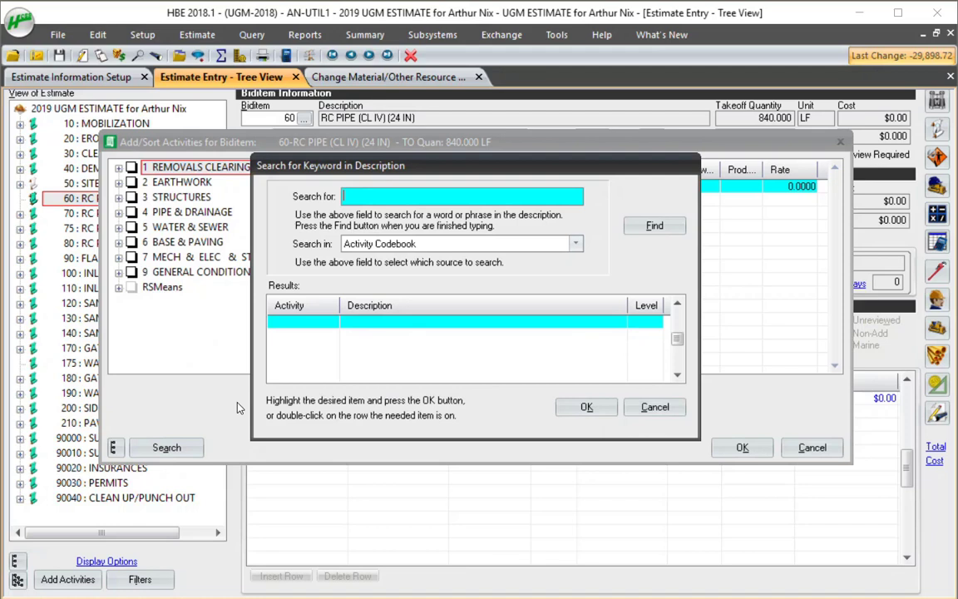
text(rcp)
key(Return)
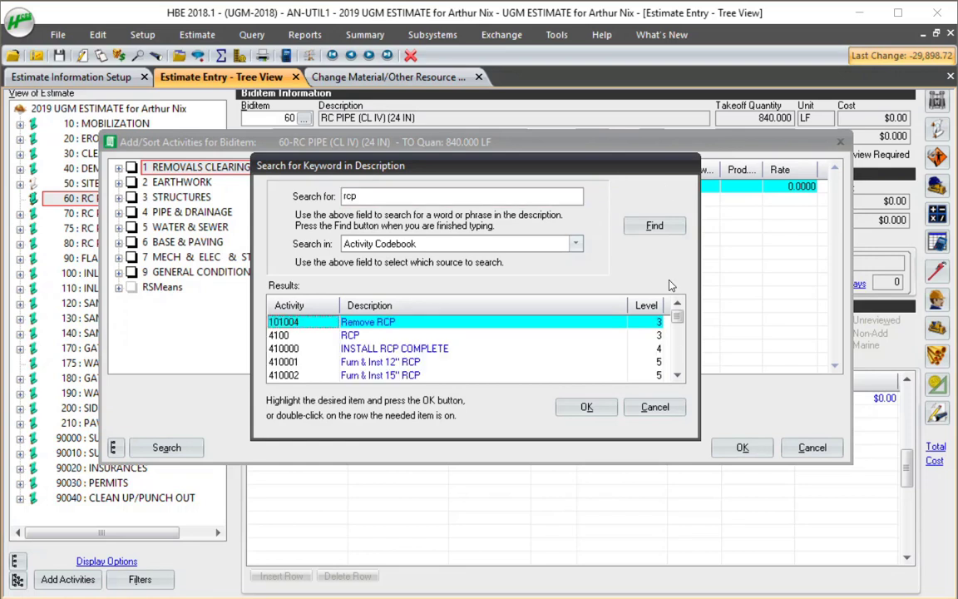
- Choose 410005, Furn & Inst 24" RCP, from the search results and mark it for adding to biditem 60
key(Down)
key(Down)
key(Down)
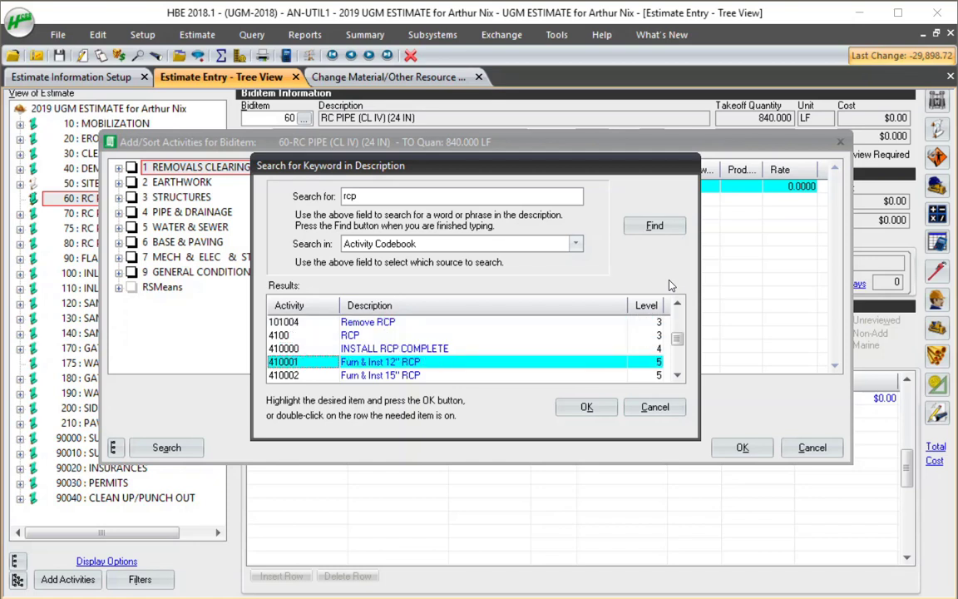
key(Down)
key(Down)
key(Down)
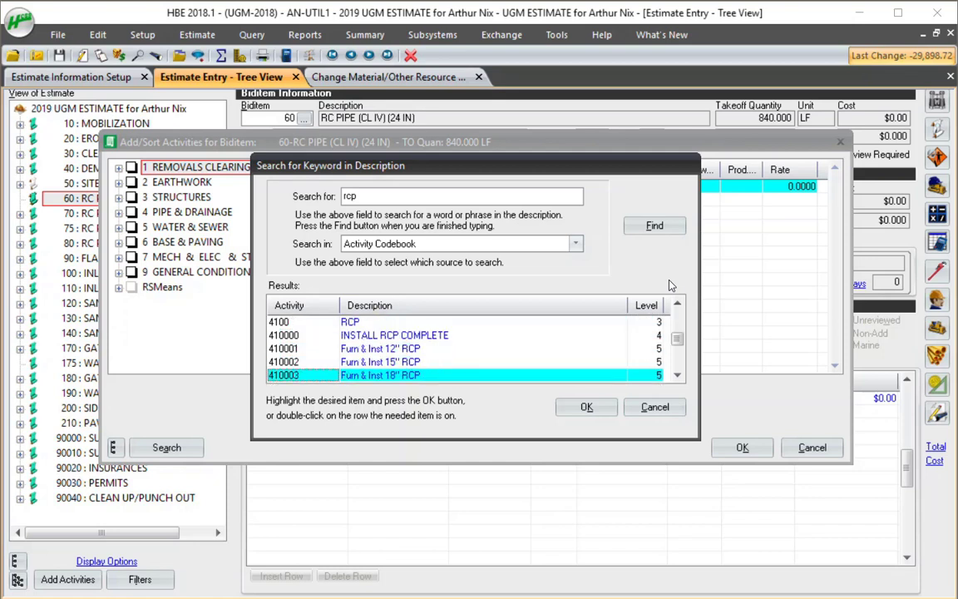
key(Up)
key(Down)
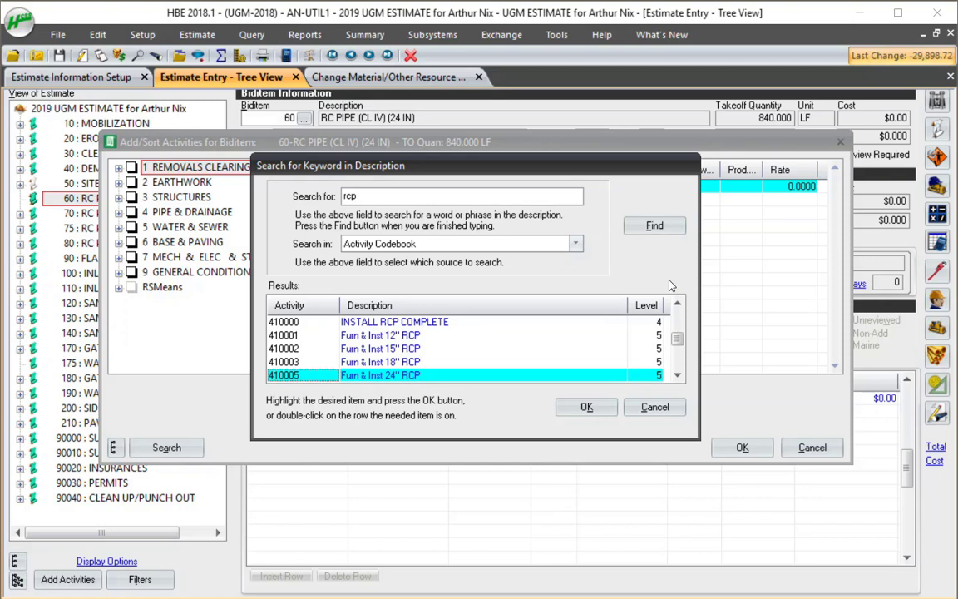
key(Up)
key(Down)
key(Return)
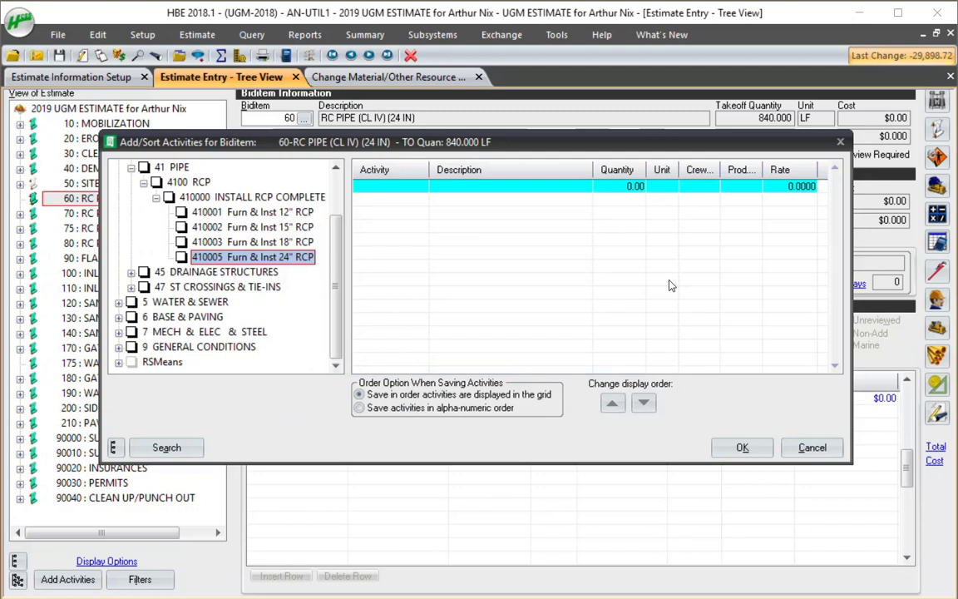
key(space)
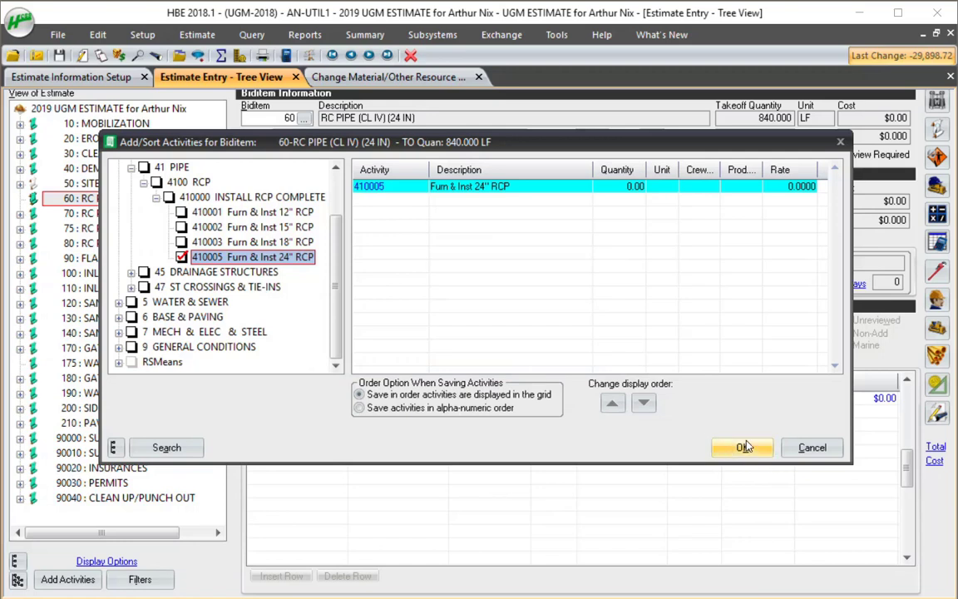
- Set activity 410005's quantity to 840 and its unit to LF, and save it to biditem 60
click(677, 309)
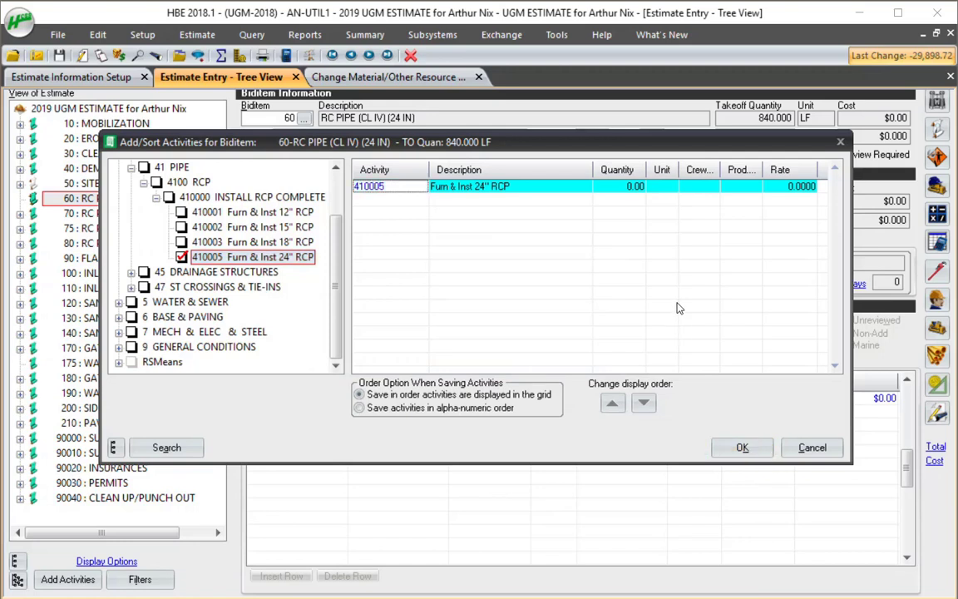
key(Tab)
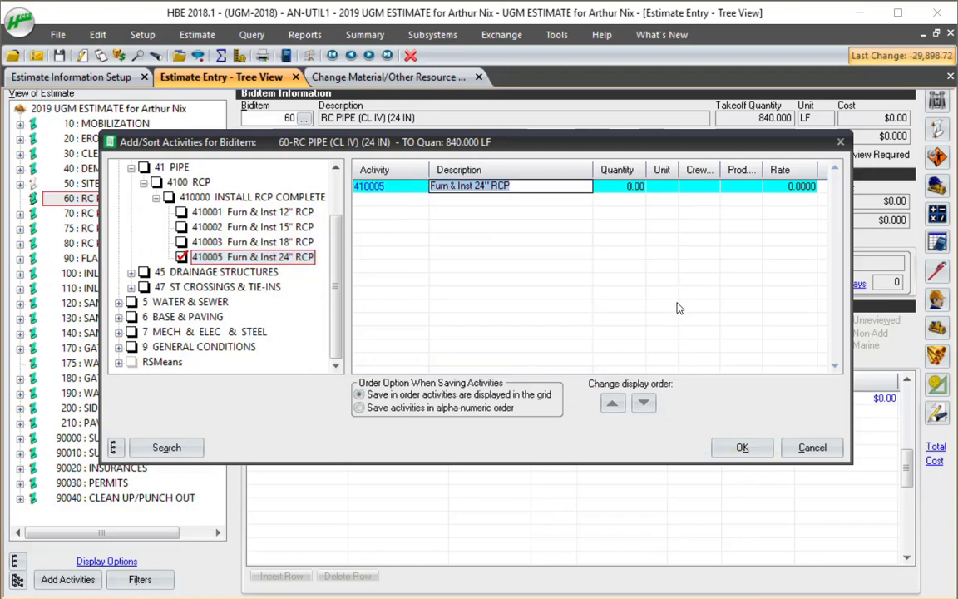
key(Tab)
text(84)
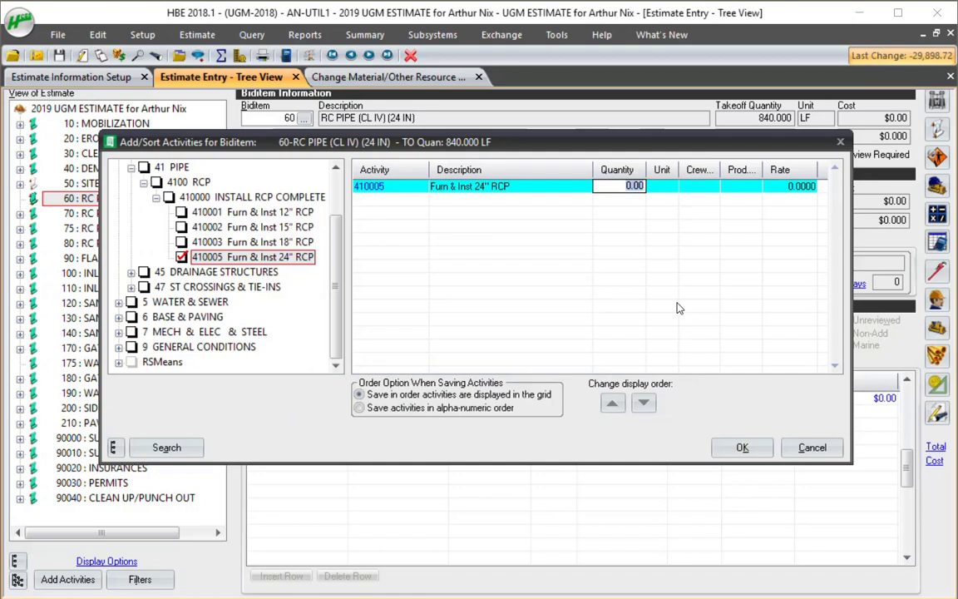
text(0)
key(Tab)
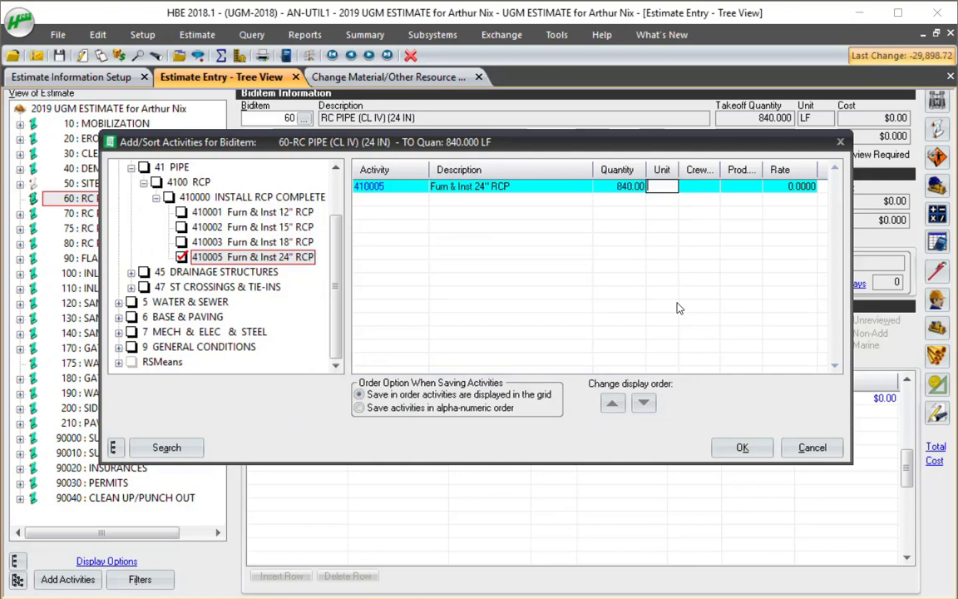
text(LF)
key(Tab)
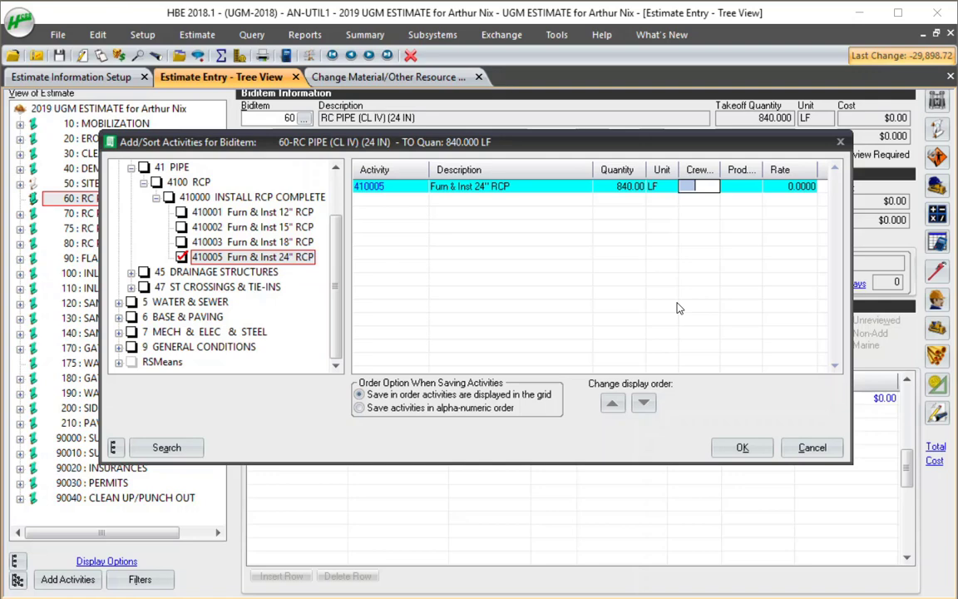
key(Return)
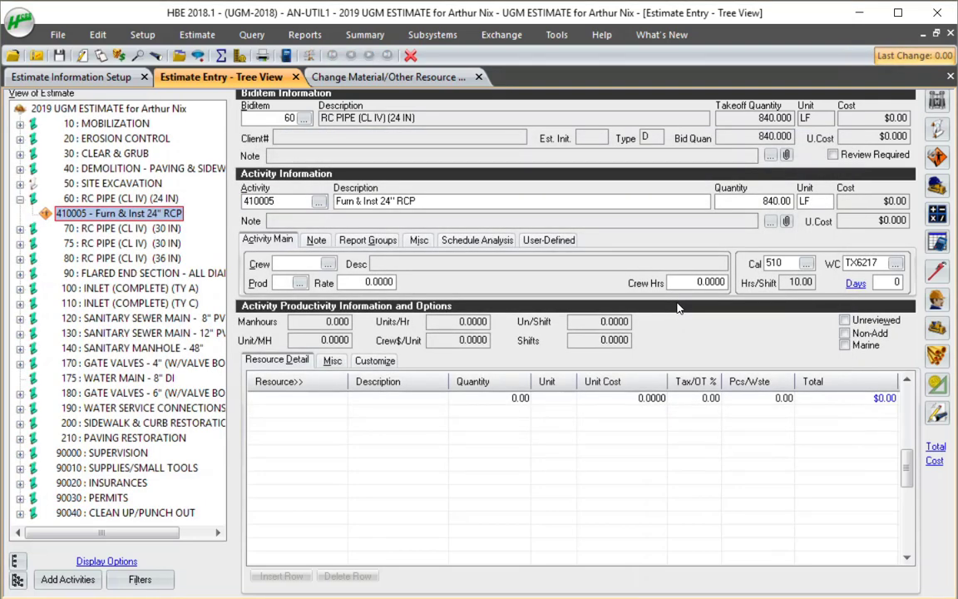
- Move through activity 410005's quantity and unit to its crew entry
key(Tab)
key(Tab)
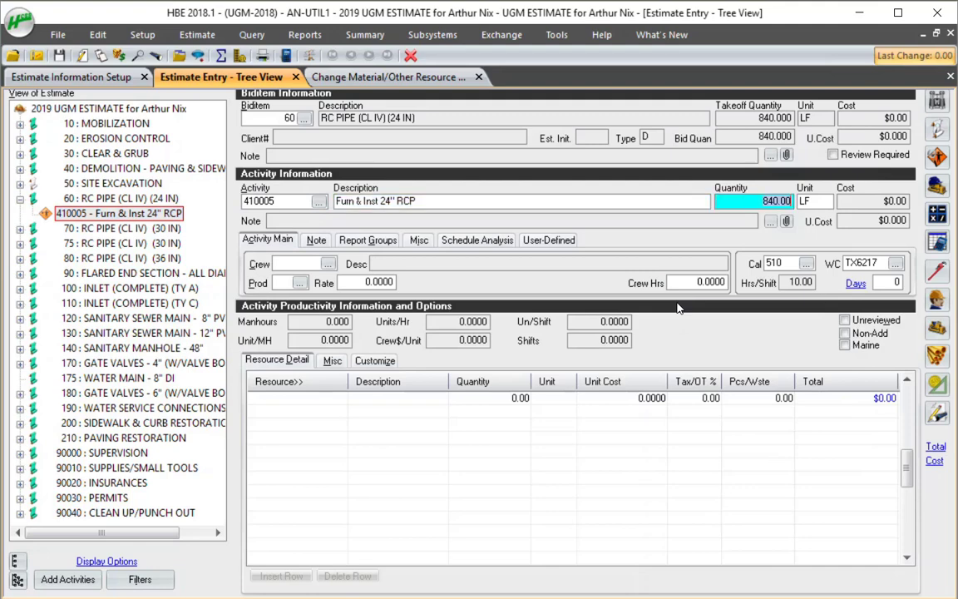
key(Tab)
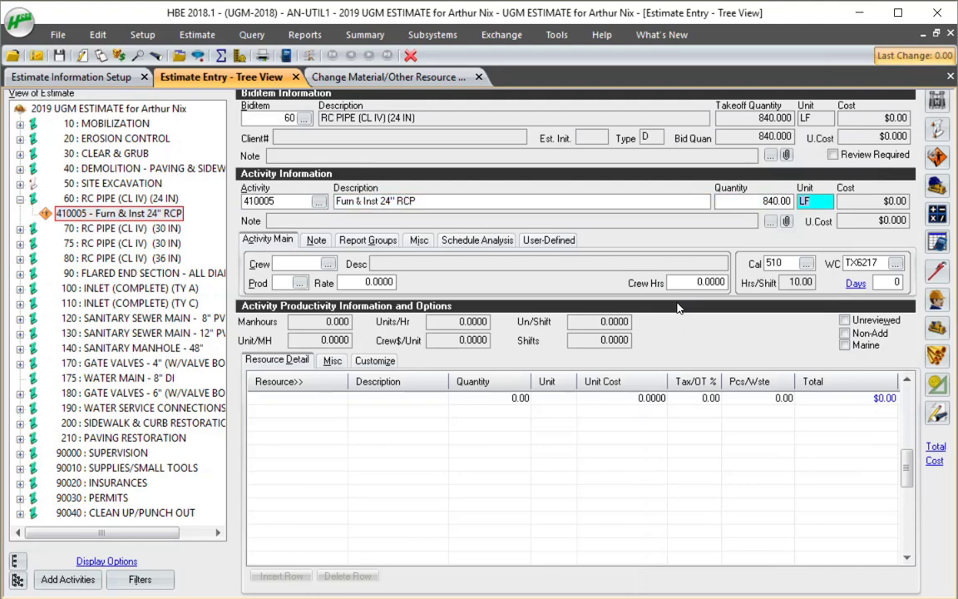
key(Tab)
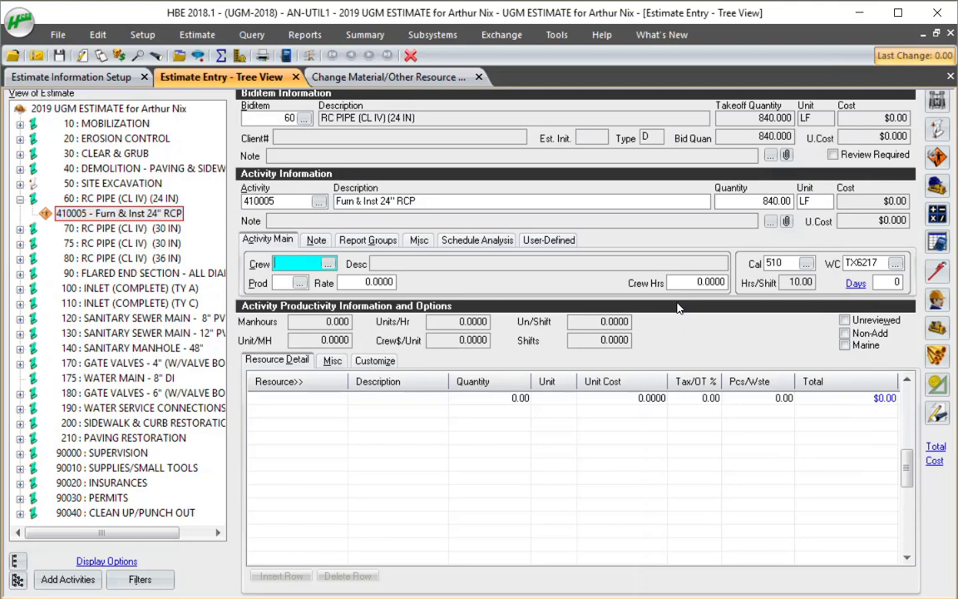
text(U)
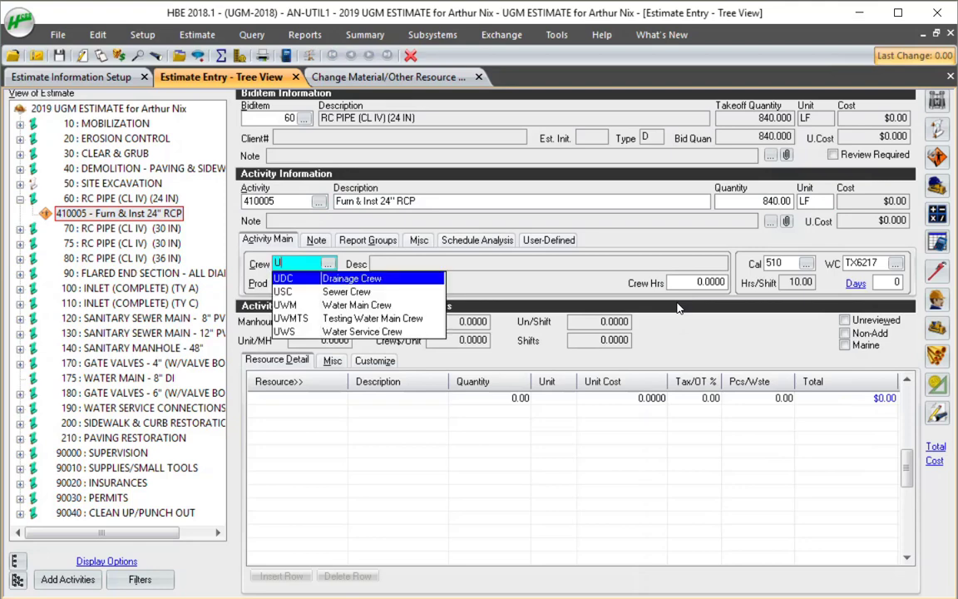
key(BackSpace)
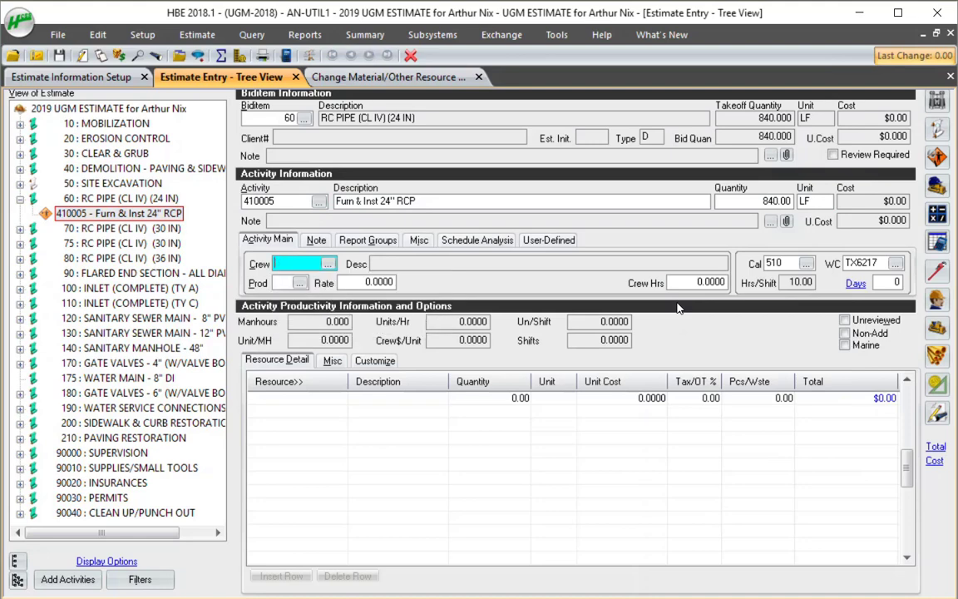
text(B)
key(Tab)
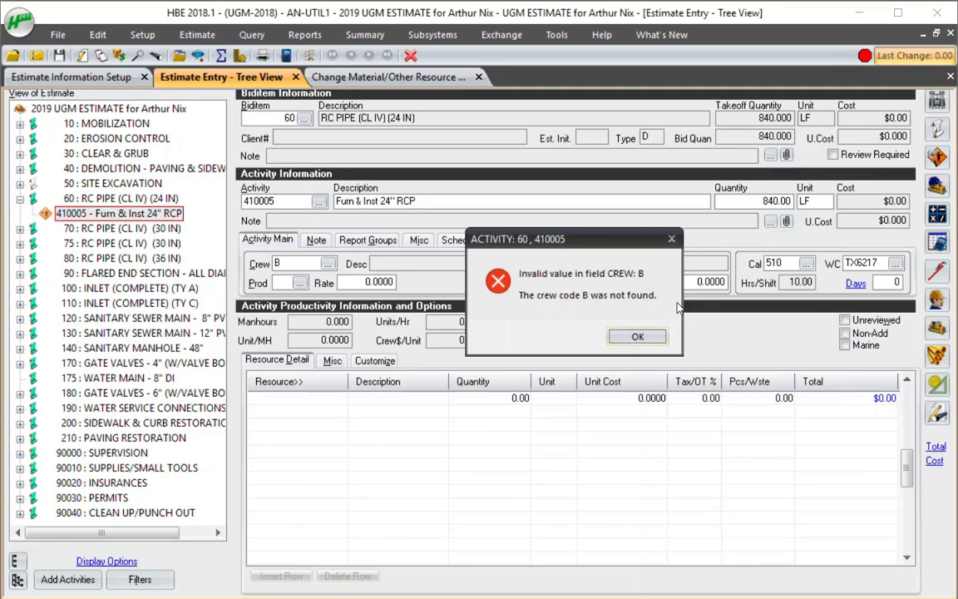
key(Return)
text(C)
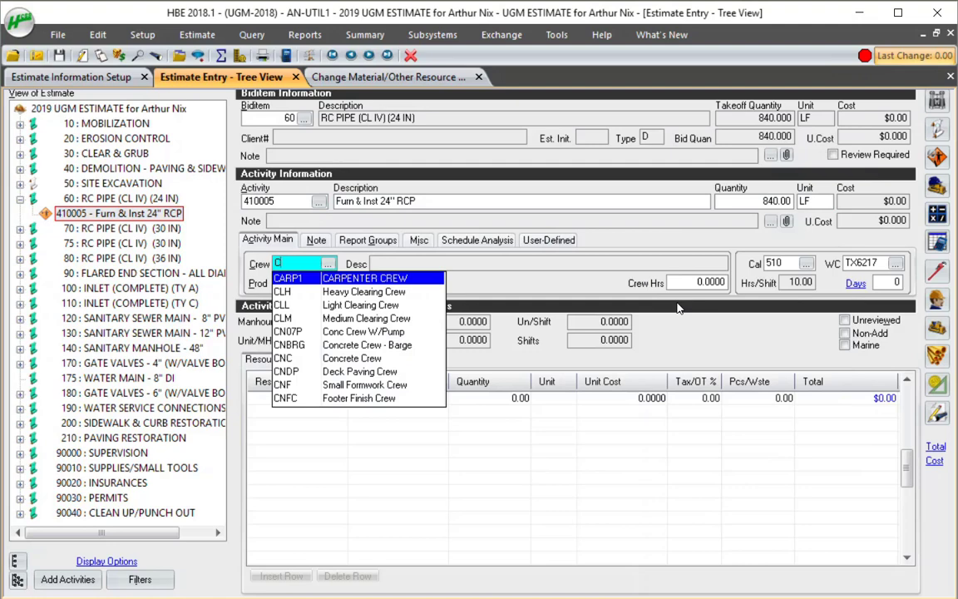
key(BackSpace)
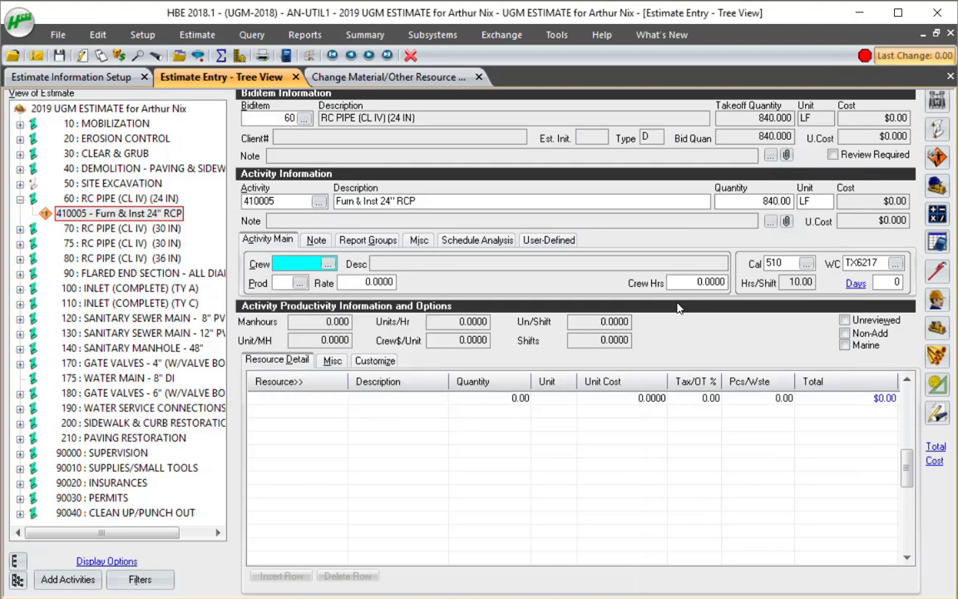
- Assign crew UDC, Drainage Crew, to activity 410005
text(U)
key(BackSpace)
text(U)
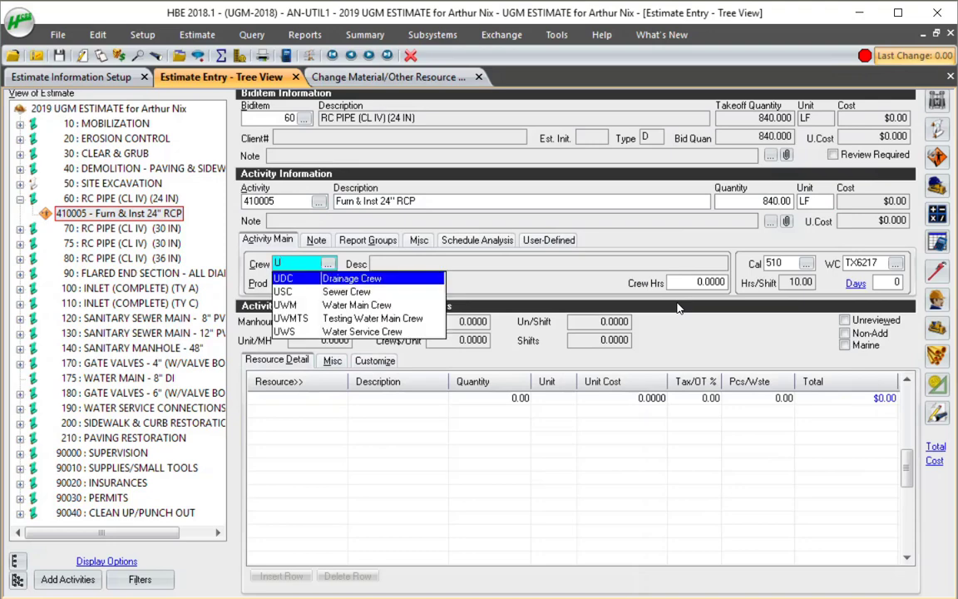
key(Return)
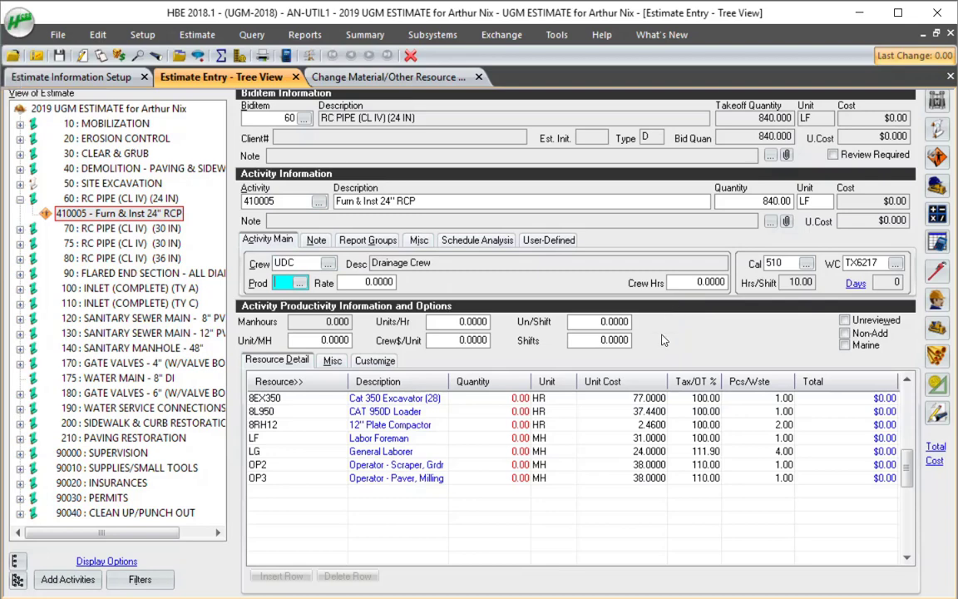
- Look through the available production types and choose UH, Units/Hour, for activity 410005
key(F4)
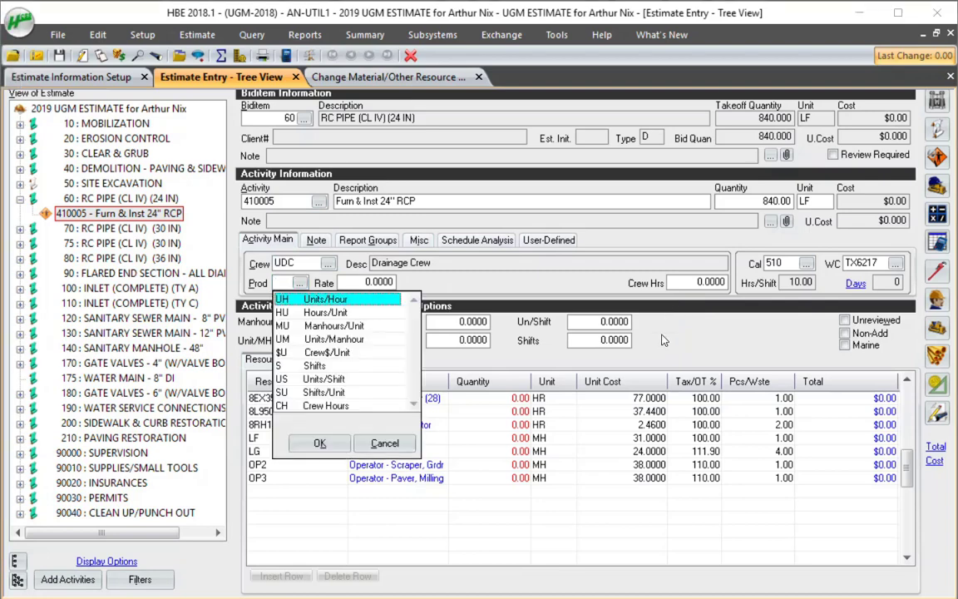
key(Down)
key(Down)
key(Down)
key(Down)
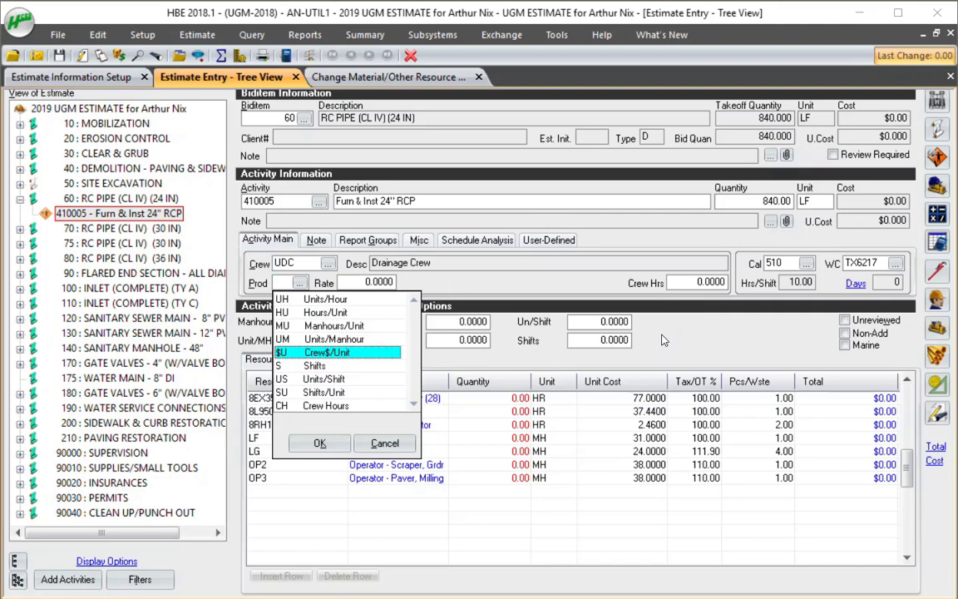
key(Up)
key(Up)
key(Up)
key(Up)
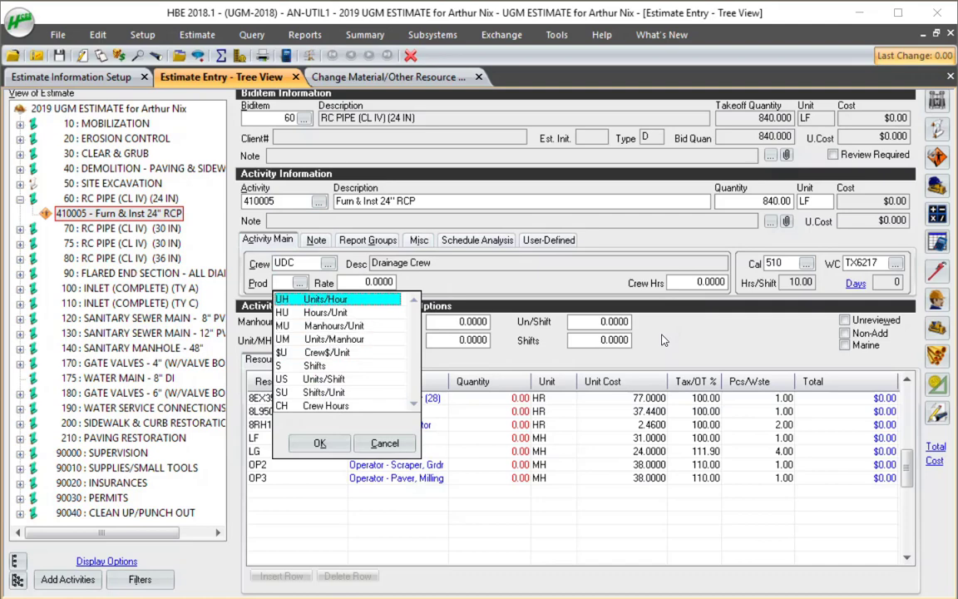
key(Return)
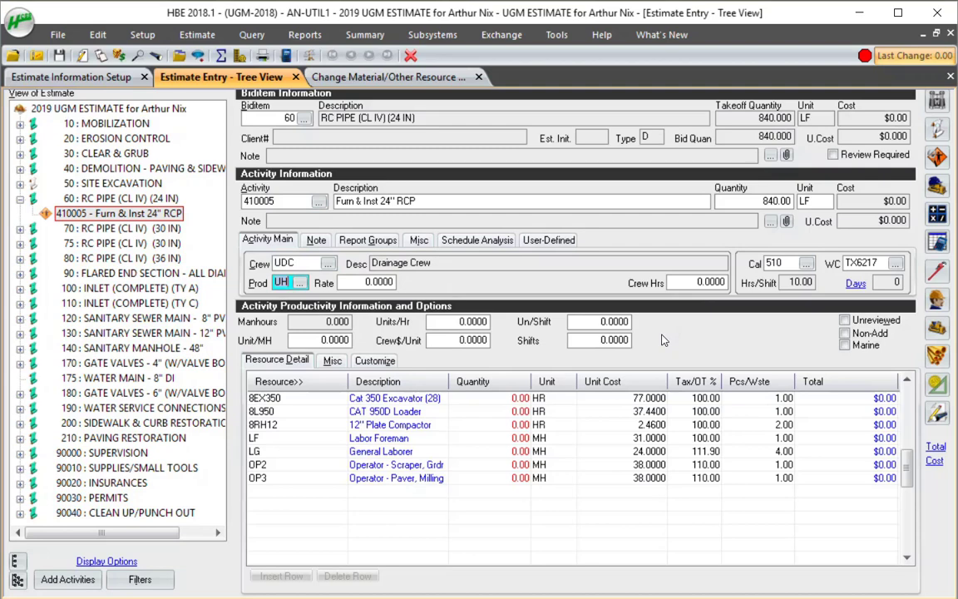
- Re-enter UH as the activity's production type and set its production rate to 20
key(BackSpace)
text(UH)
key(Tab)
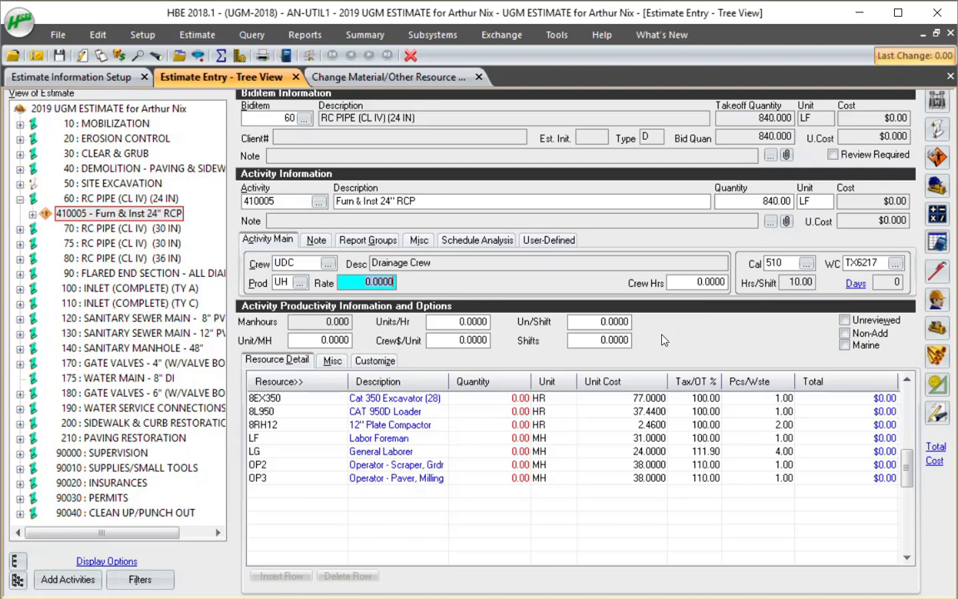
text(20)
key(Tab)
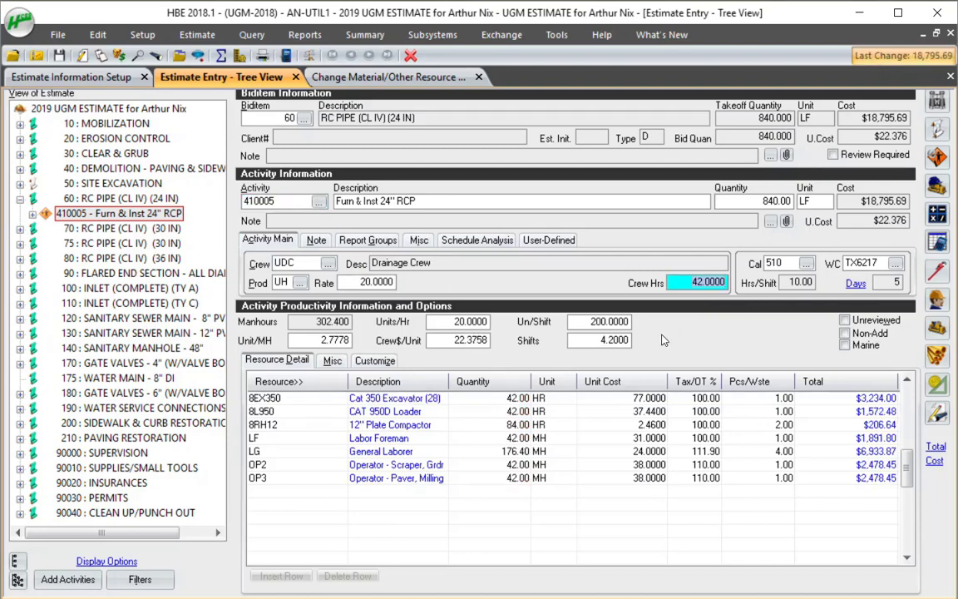
- Set the activity's calendar to 509, 5 x 9 Hr Week, and choose WC code TX6217, Grading
key(Tab)
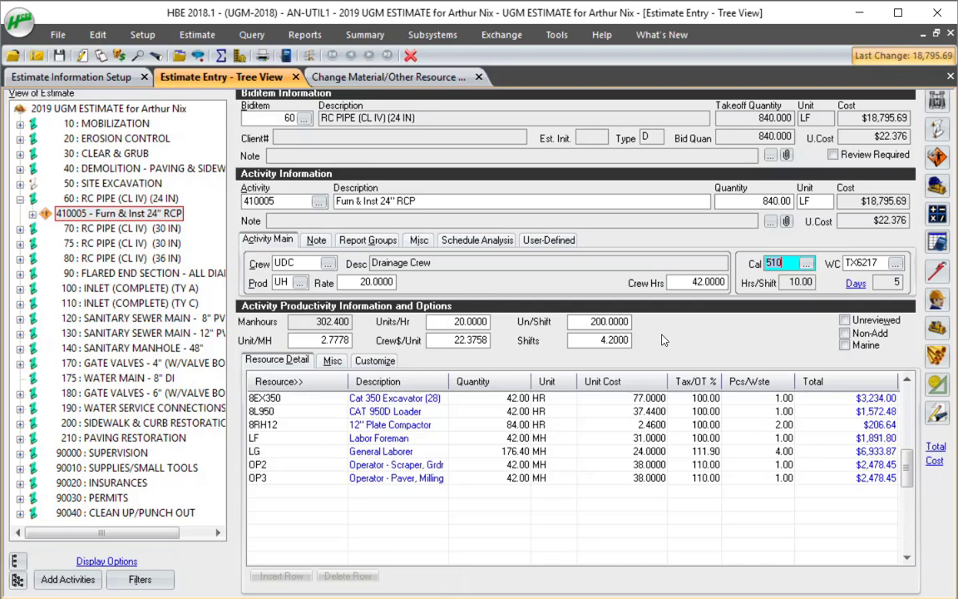
key(F2)
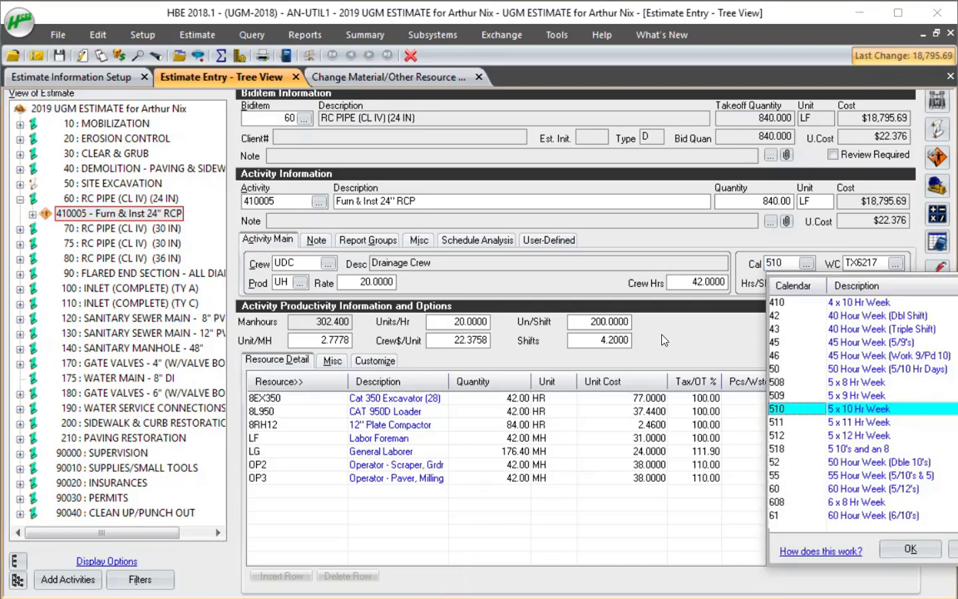
key(Up)
key(Return)
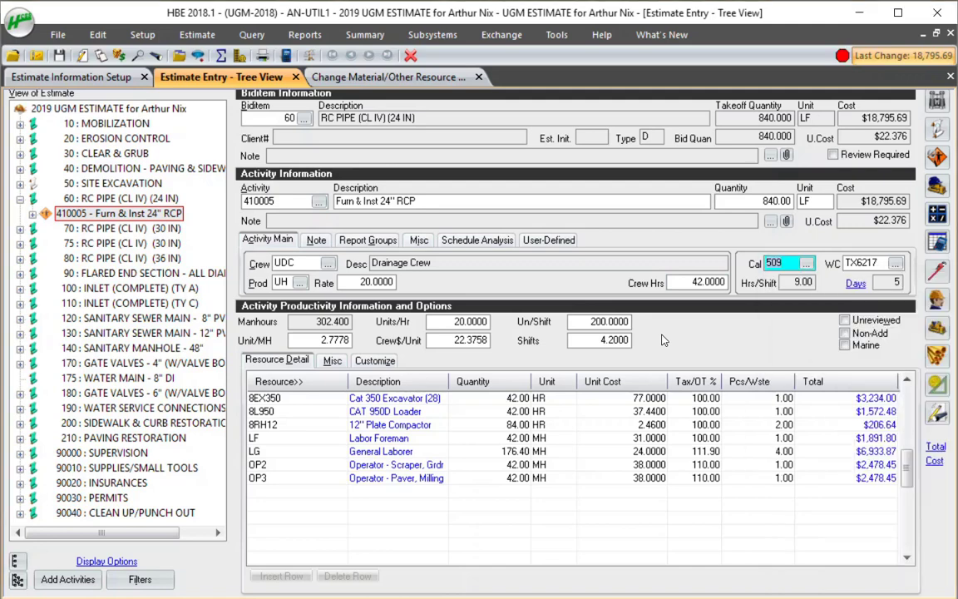
key(Tab)
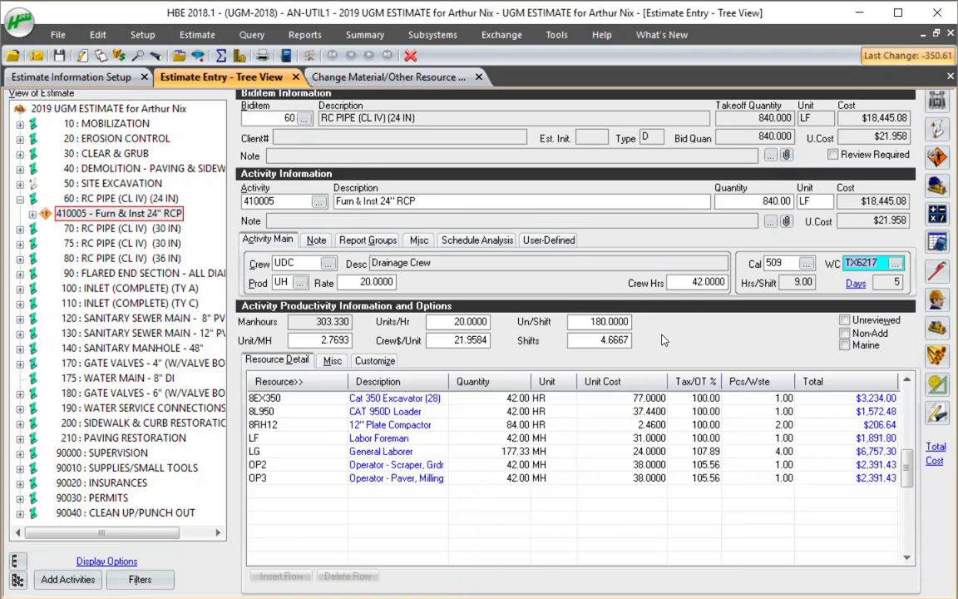
key(F4)
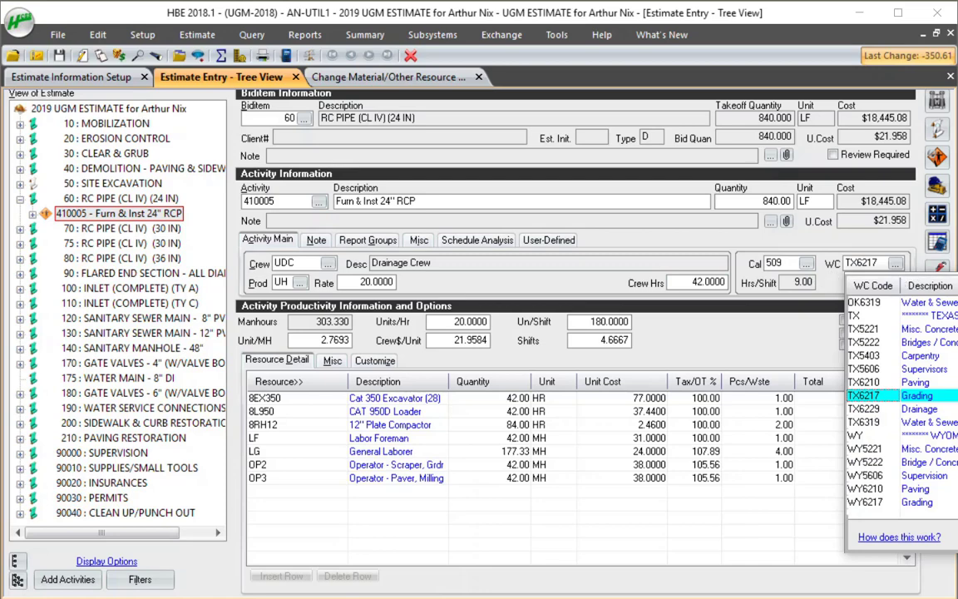
key(Return)
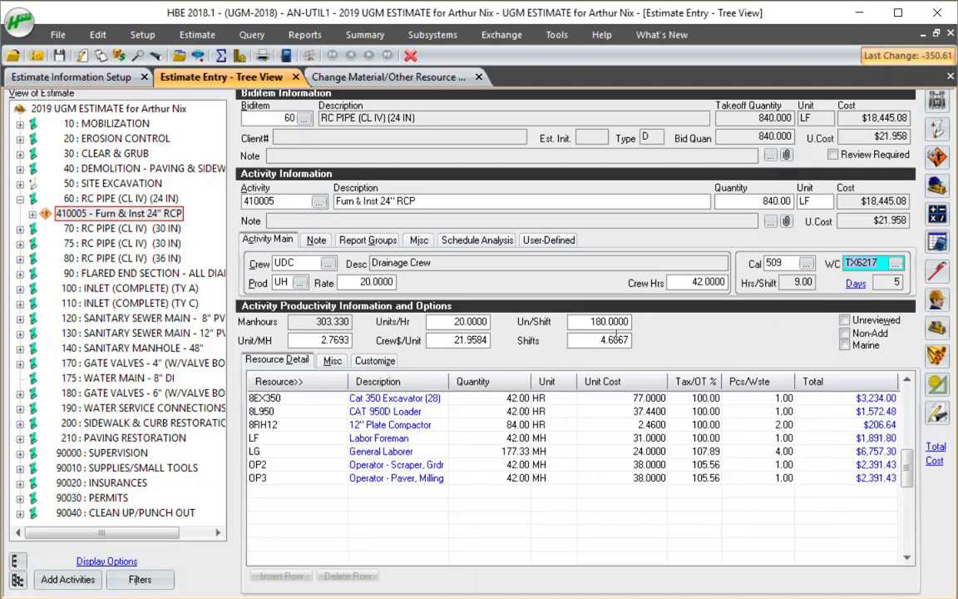
- Set the number of shifts in the activity's productivity information to 5
key(Tab)
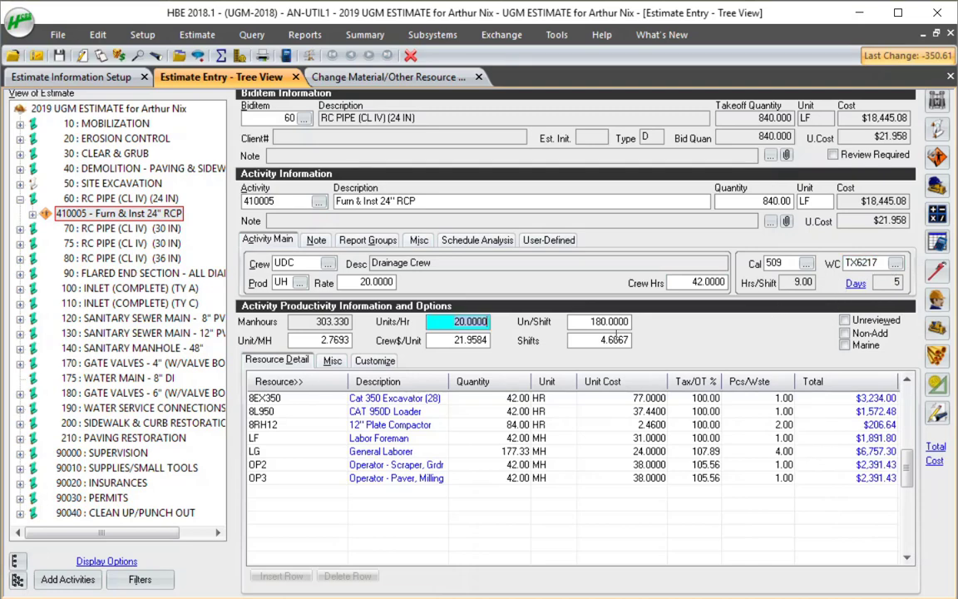
key(Tab)
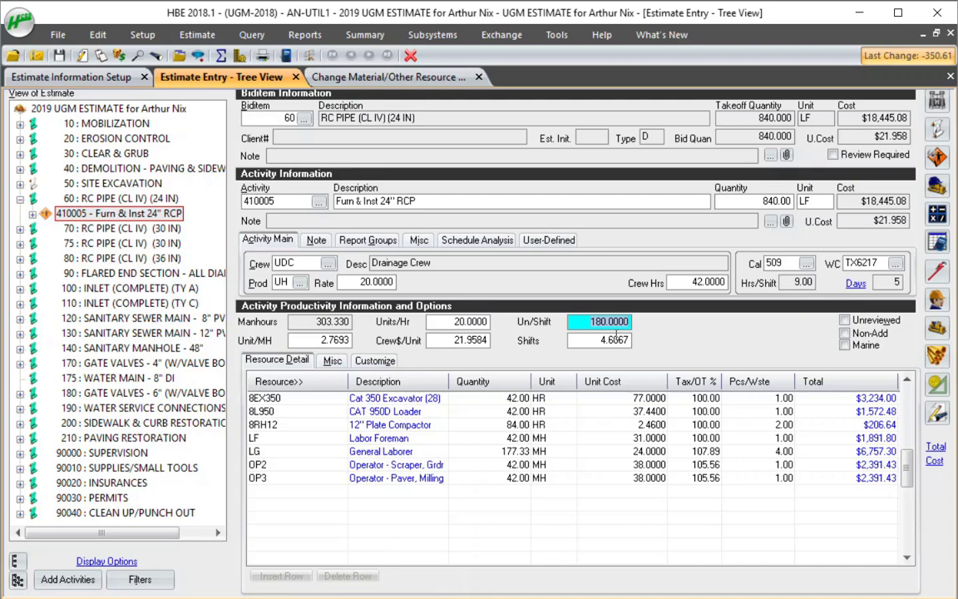
key(Tab)
key(Tab)
key(Tab)
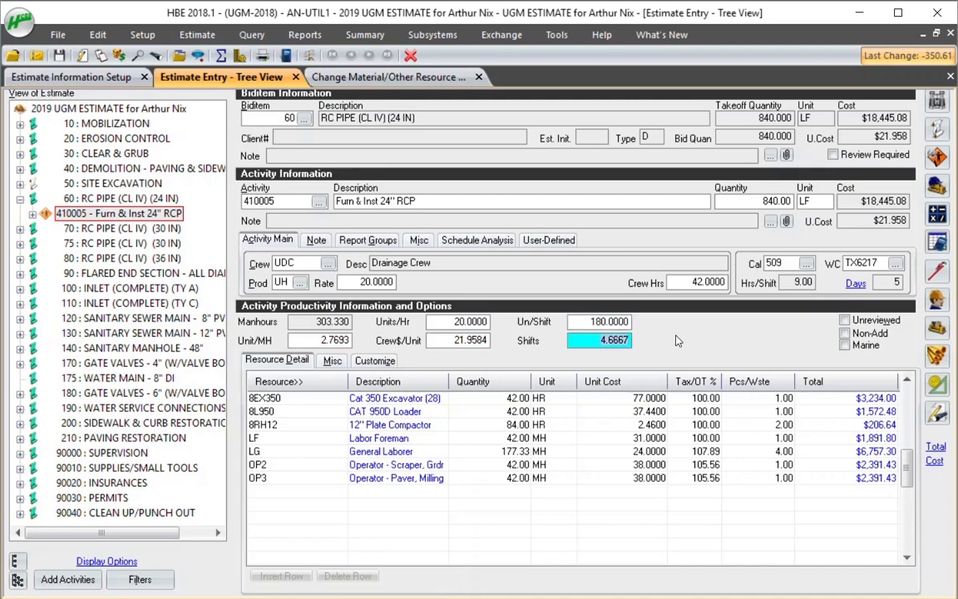
text(5)
key(Tab)
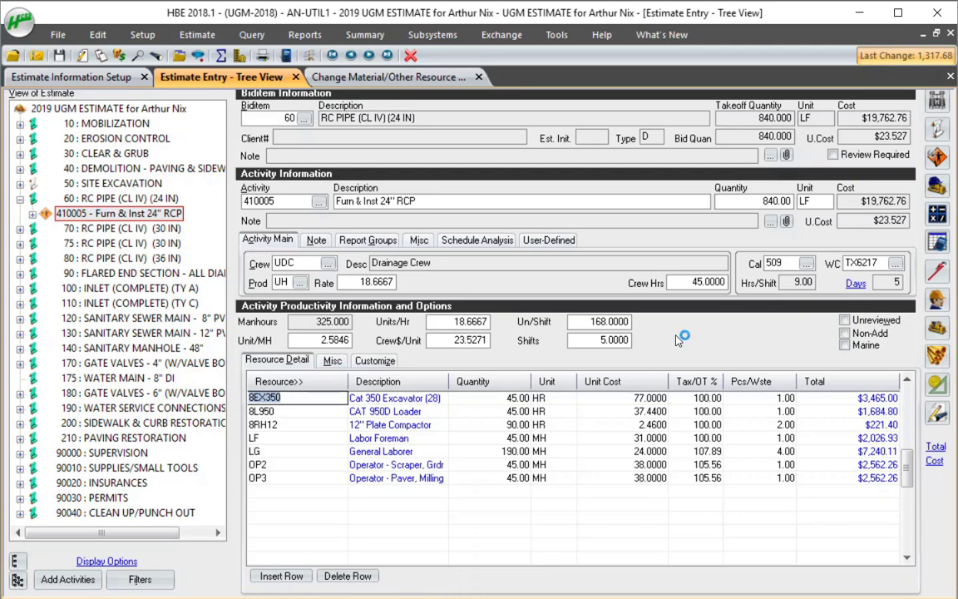
- Insert a resource row above the Cat 350 Excavator and search the material codebook descriptions for "24"
key(Insert)
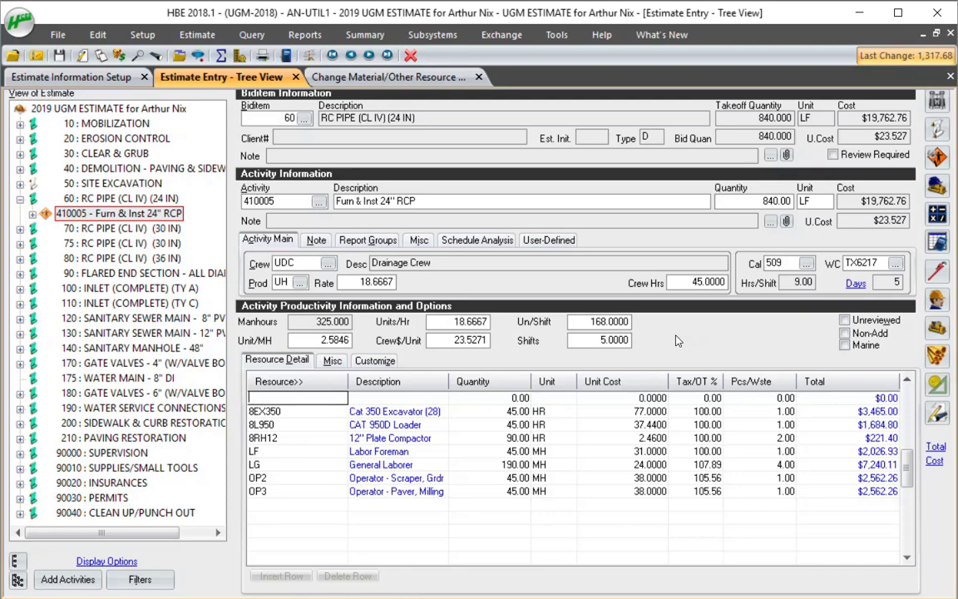
key(Return)
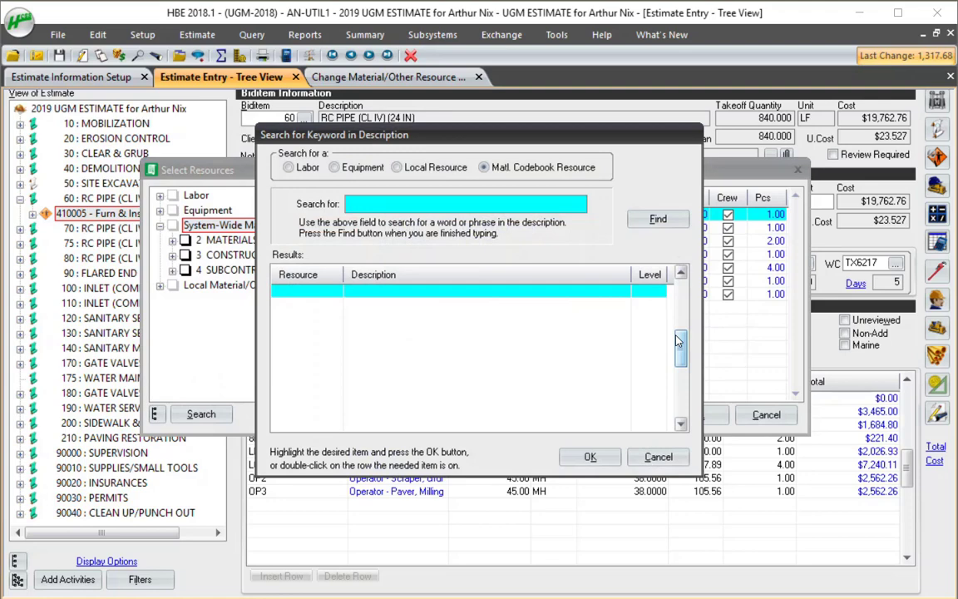
text(24)
key(Return)
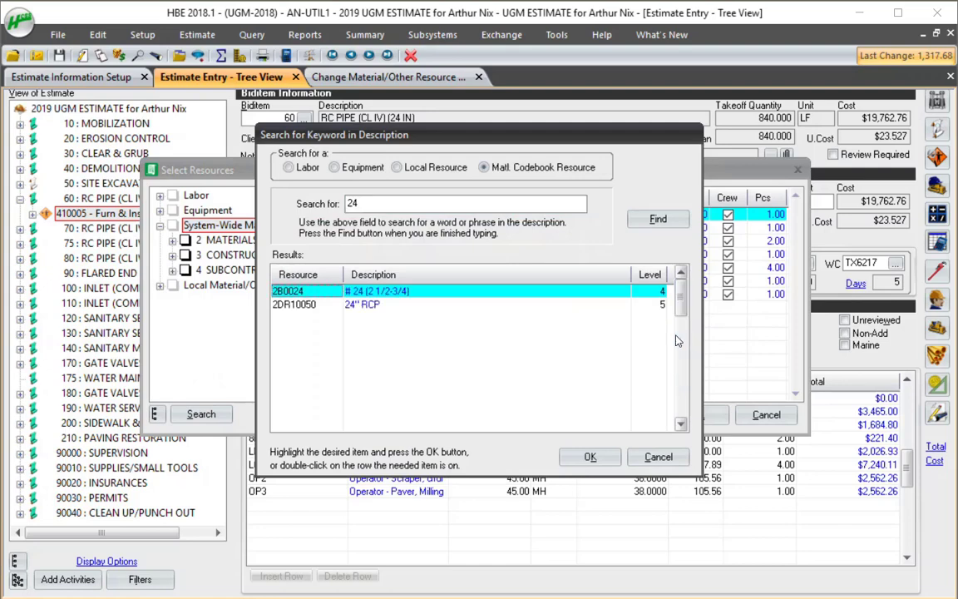
- Choose 2DR10050, 24" RCP, from the search results, mark it, and add it to activity 410005's resources
click(679, 341)
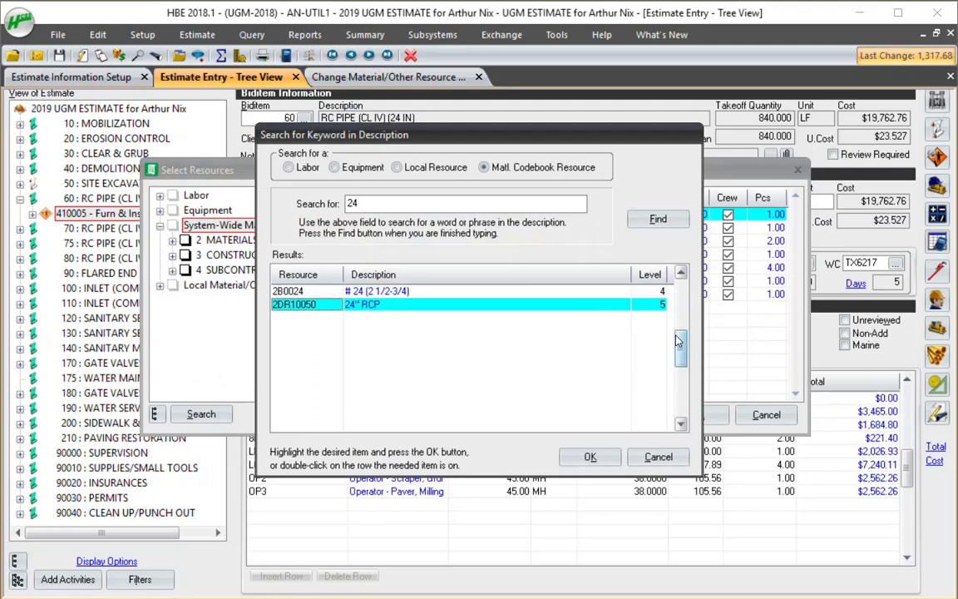
key(Return)
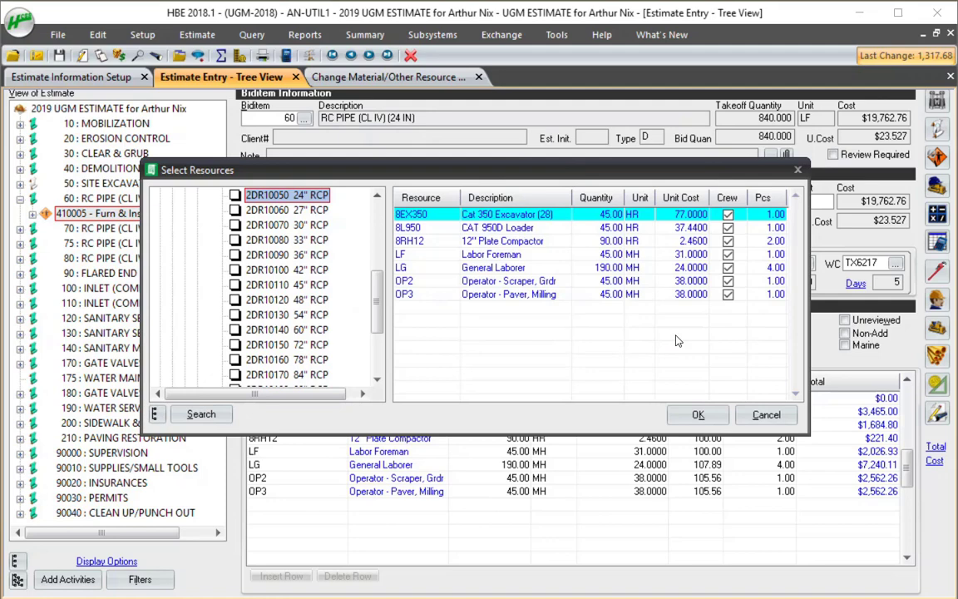
key(space)
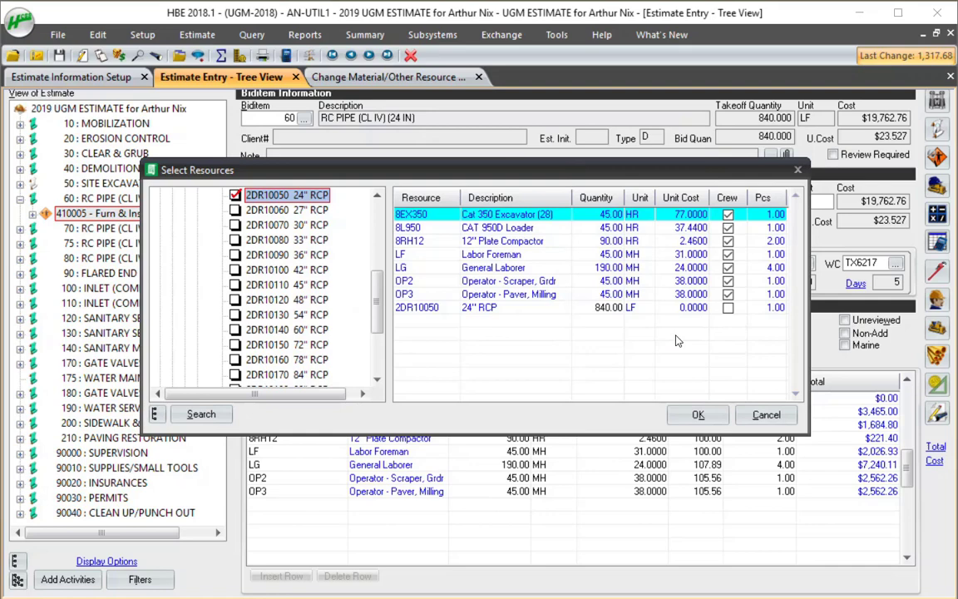
key(space)
key(space)
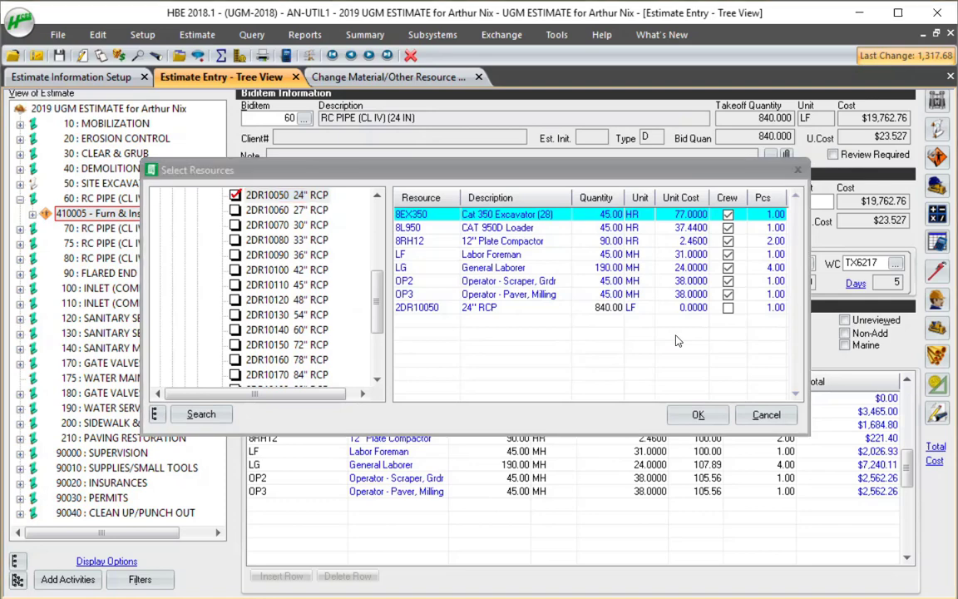
key(Return)
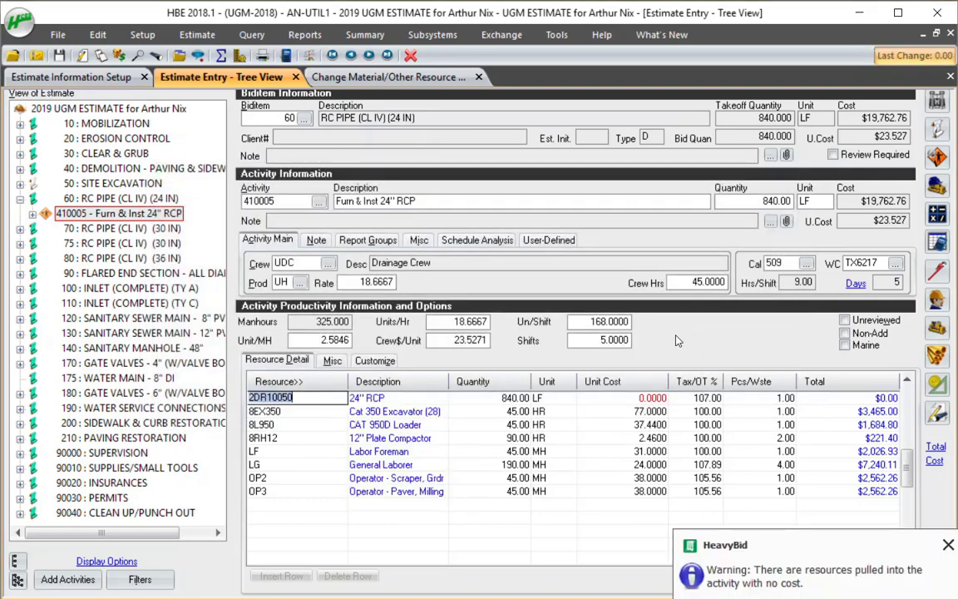
- Set the 24" RCP resource's unit cost to 30 and its pieces/waste value to 1
key(Tab)
key(Tab)
key(Tab)
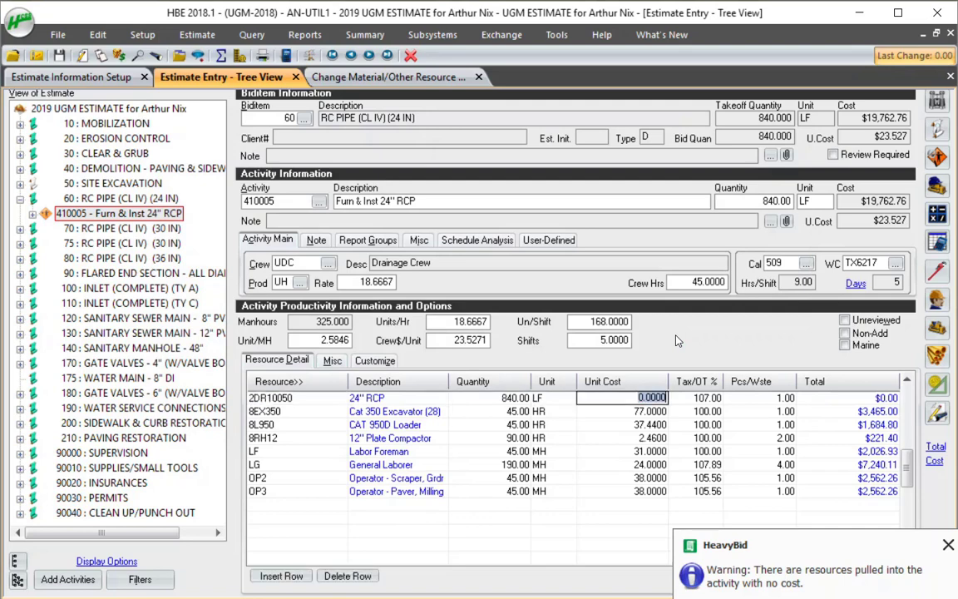
text(30)
key(Tab)
key(Tab)
key(BackSpace)
text(1)
key(Tab)
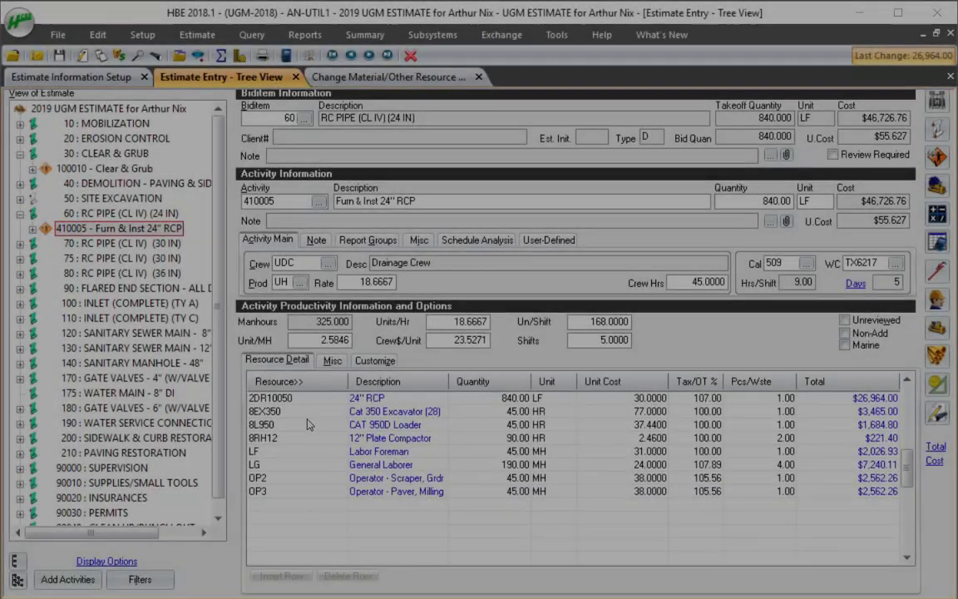
- Select biditem 30, CLEAR & GRUB, in the estimate tree and open the activity selection for adding to it
click(297, 397)
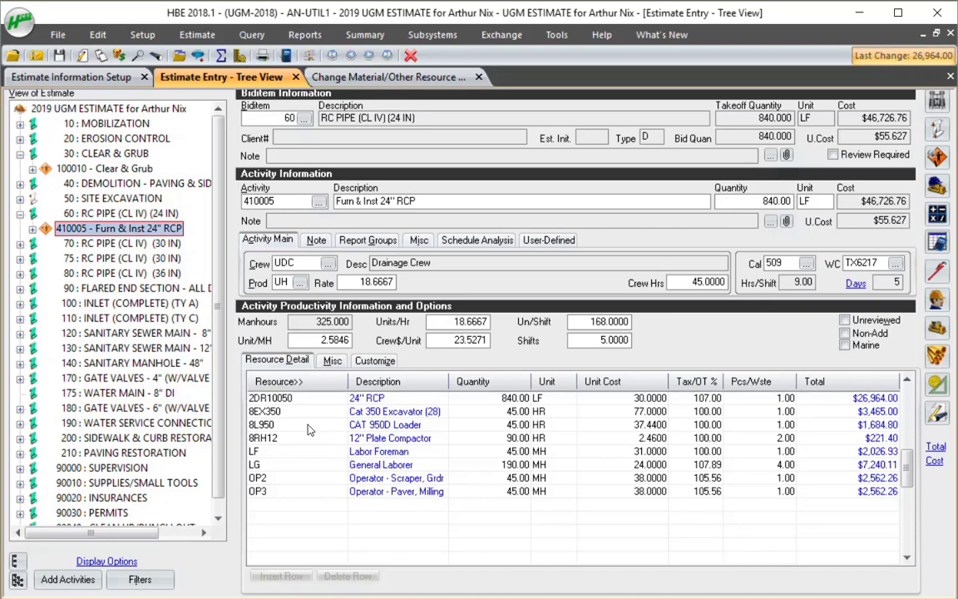
key(Up)
key(Up)
key(Up)
key(Up)
key(Up)
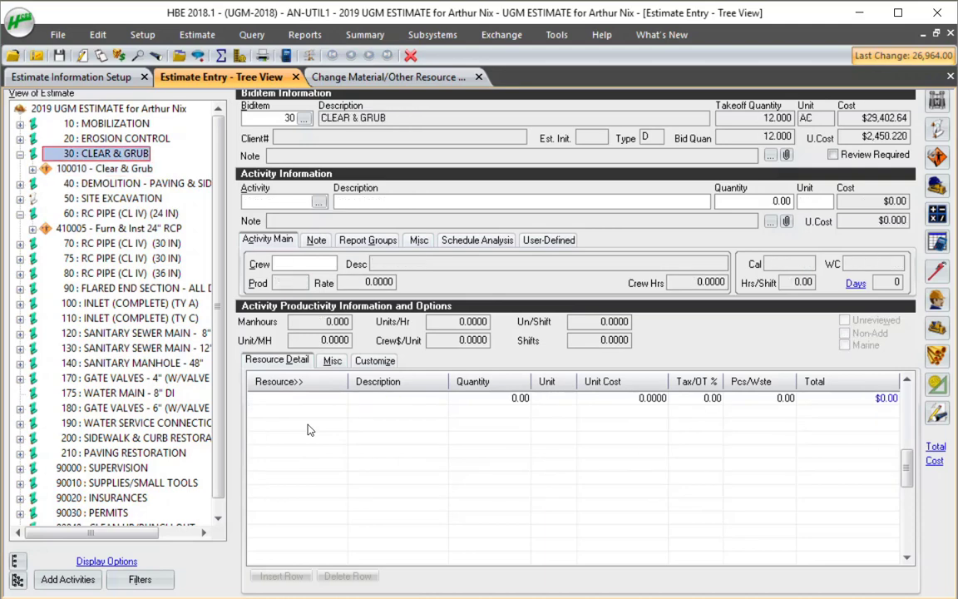
key(Tab)
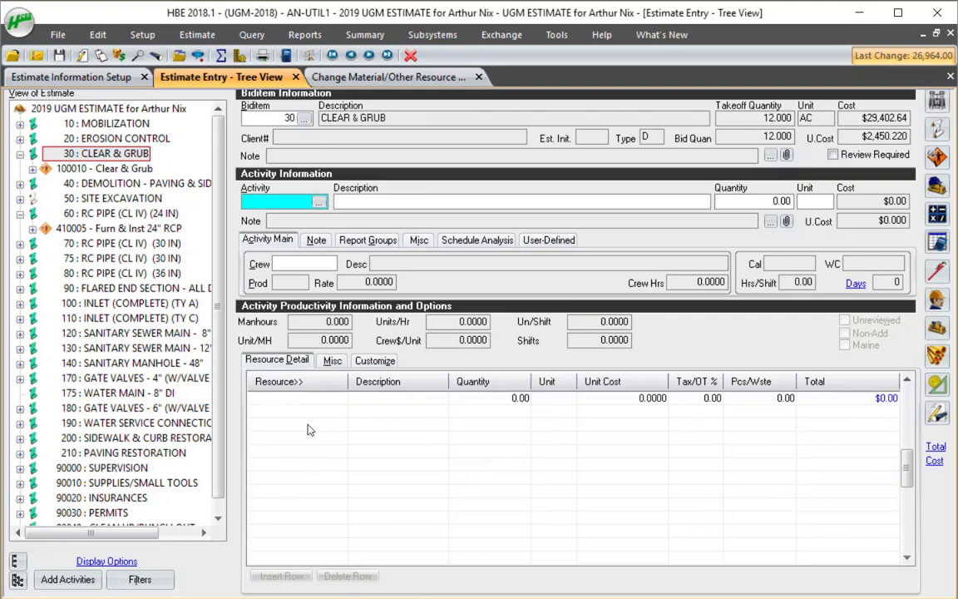
key(Return)
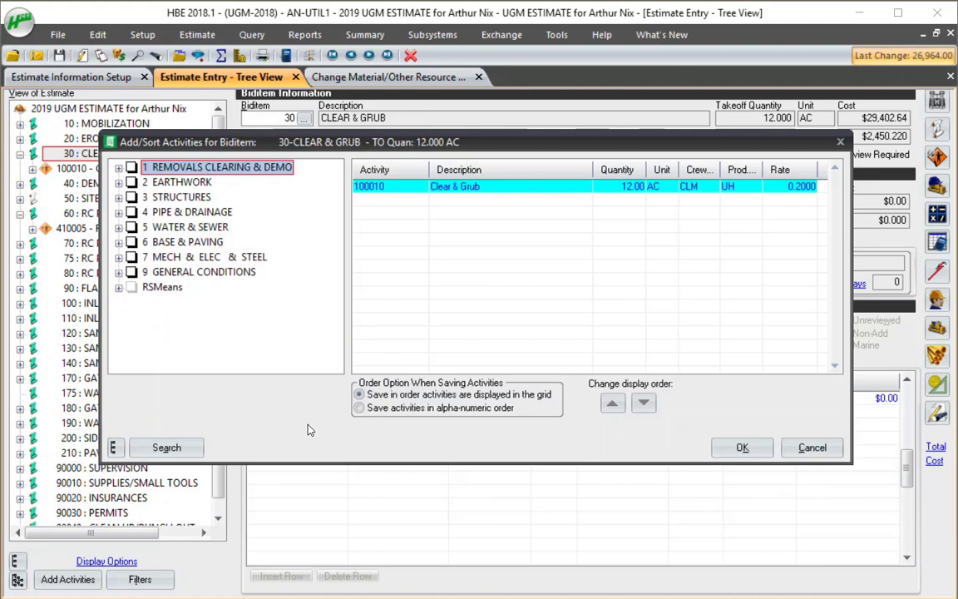
- Search the activity codebook descriptions for "rcp" and add 410002, Furn & Inst 15" RCP, to biditem 30
key(ctrl+f)
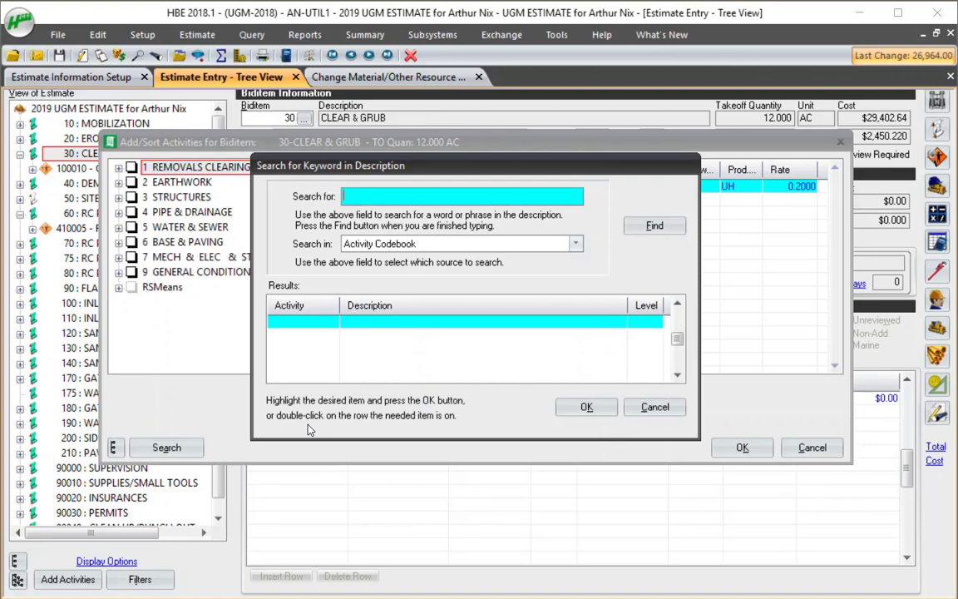
text(rcp)
key(Return)
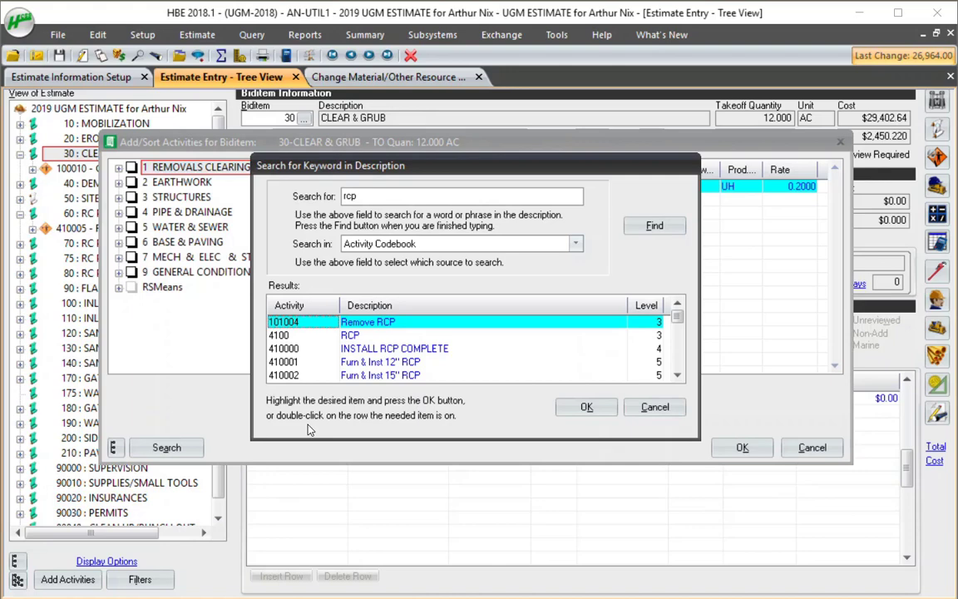
key(Down)
key(Down)
key(Down)
key(Down)
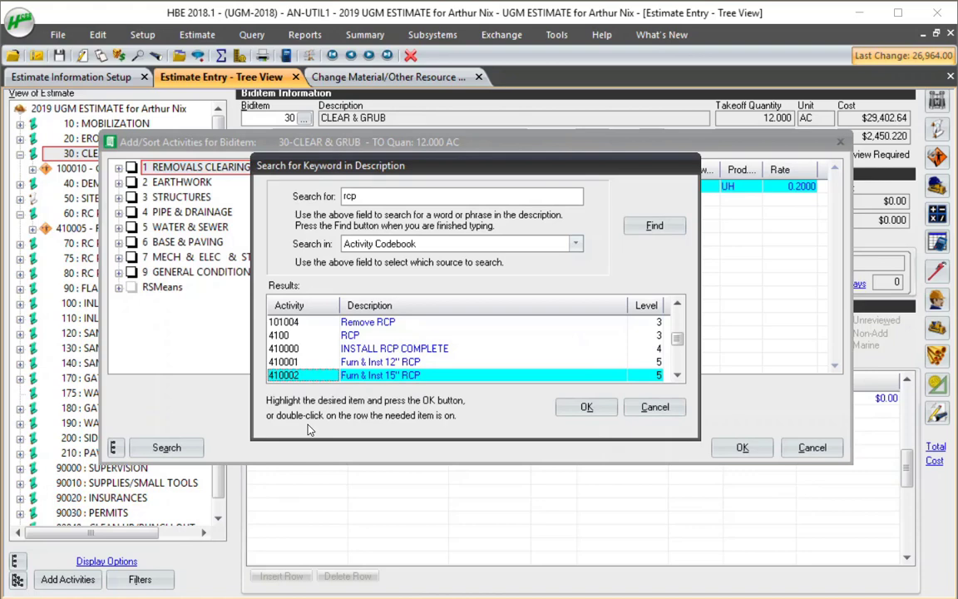
key(Return)
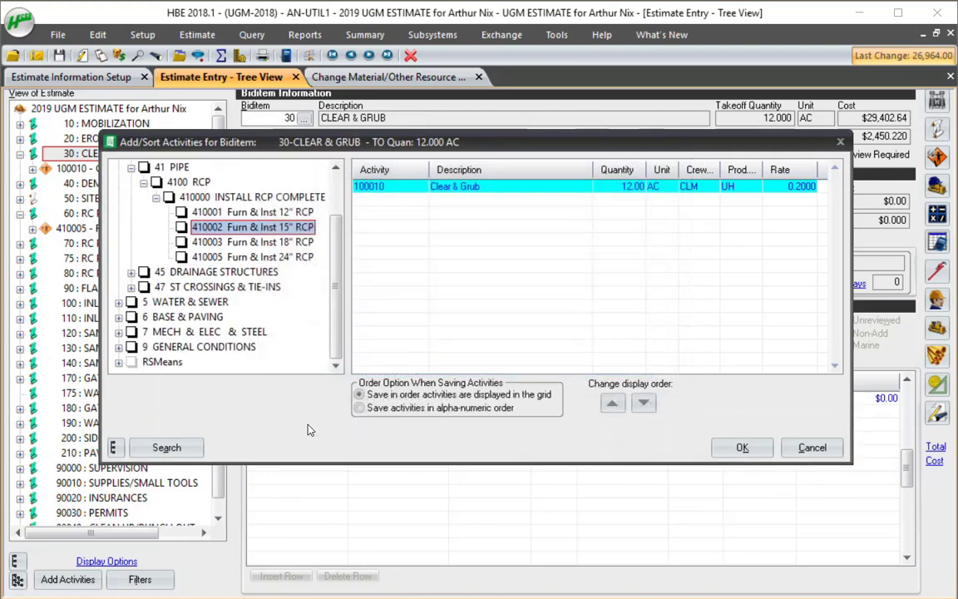
key(space)
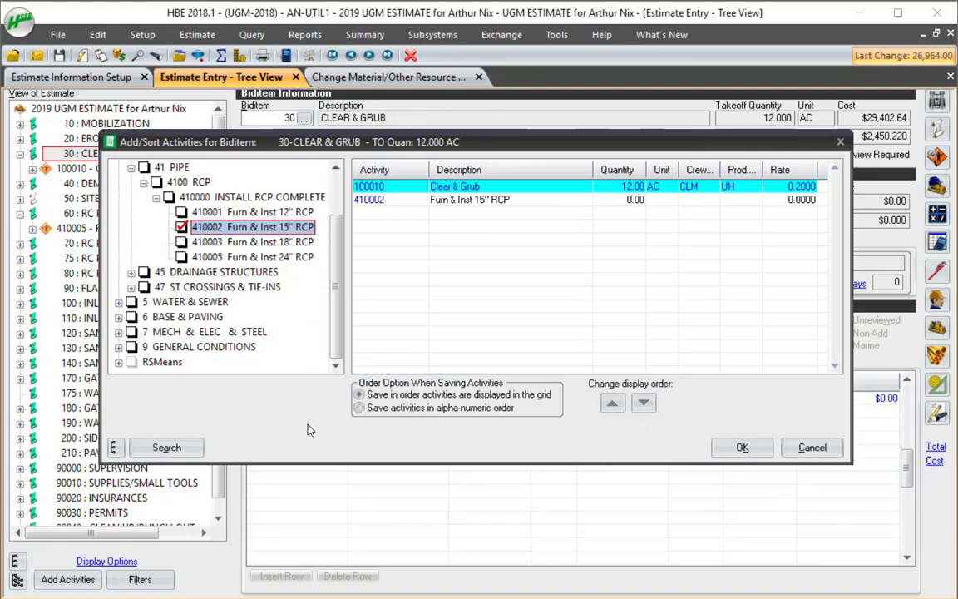
key(Return)
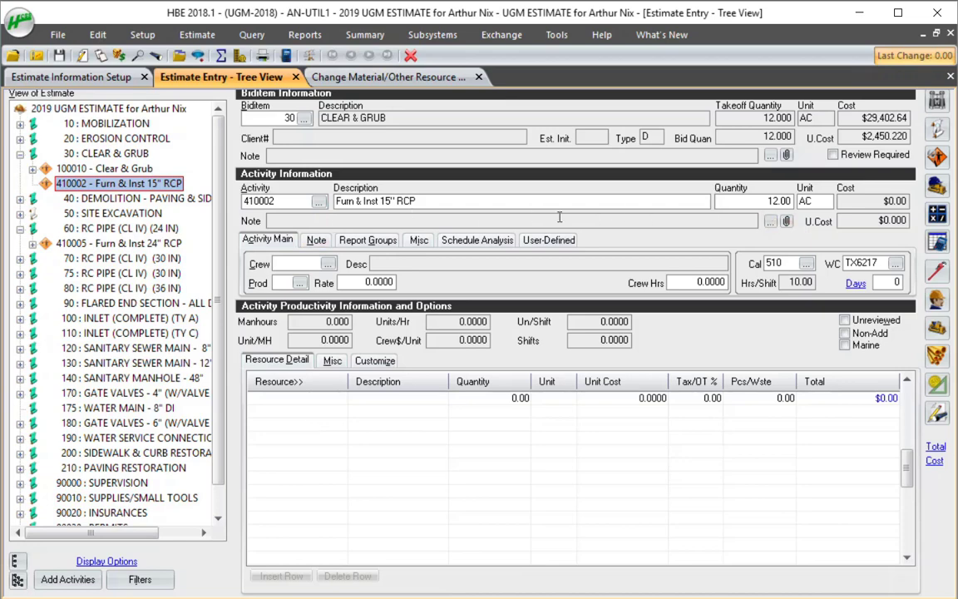
- Set activity 410002's quantity to 30 and its unit to LF
key(Tab)
key(Tab)
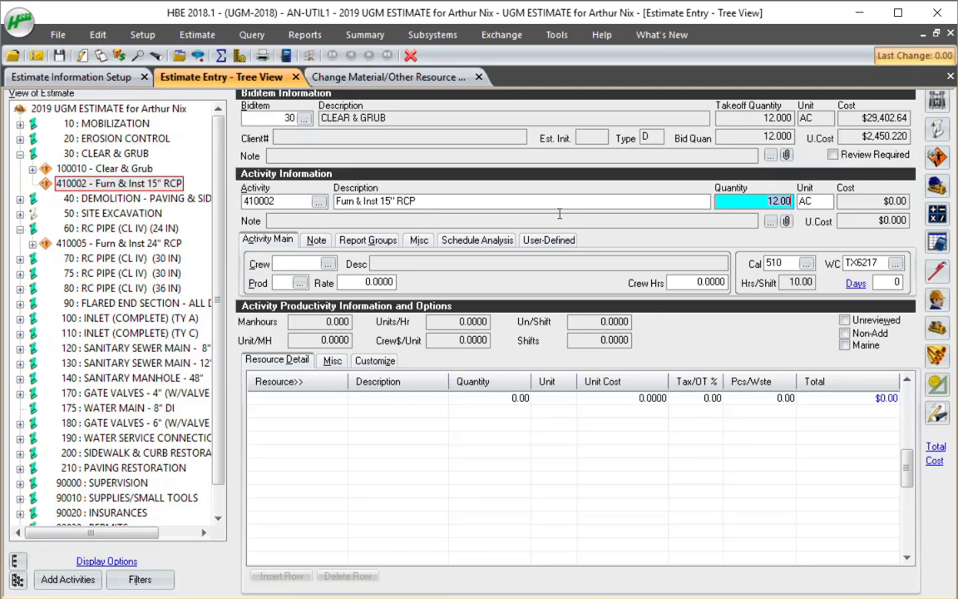
text(30)
key(Tab)
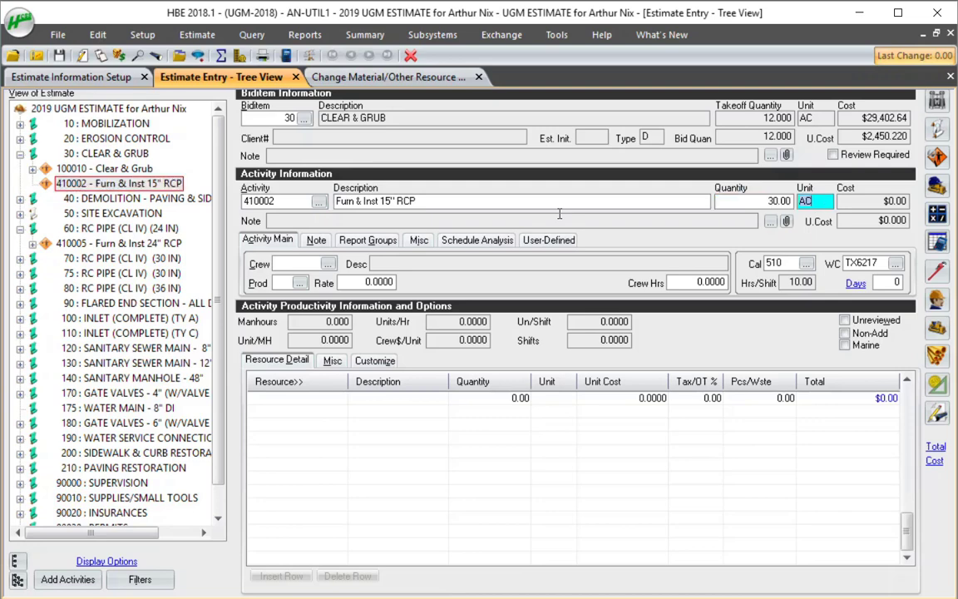
text(LF)
key(Tab)
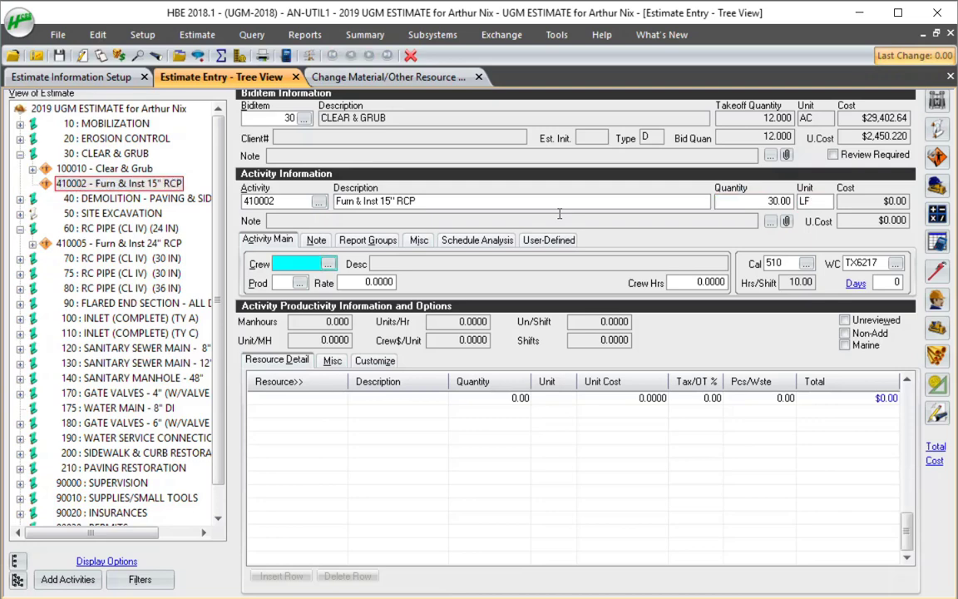
- Assign crew UDC, Drainage Crew, to activity 410002 and set its production type to US with a rate of 60
text(U)
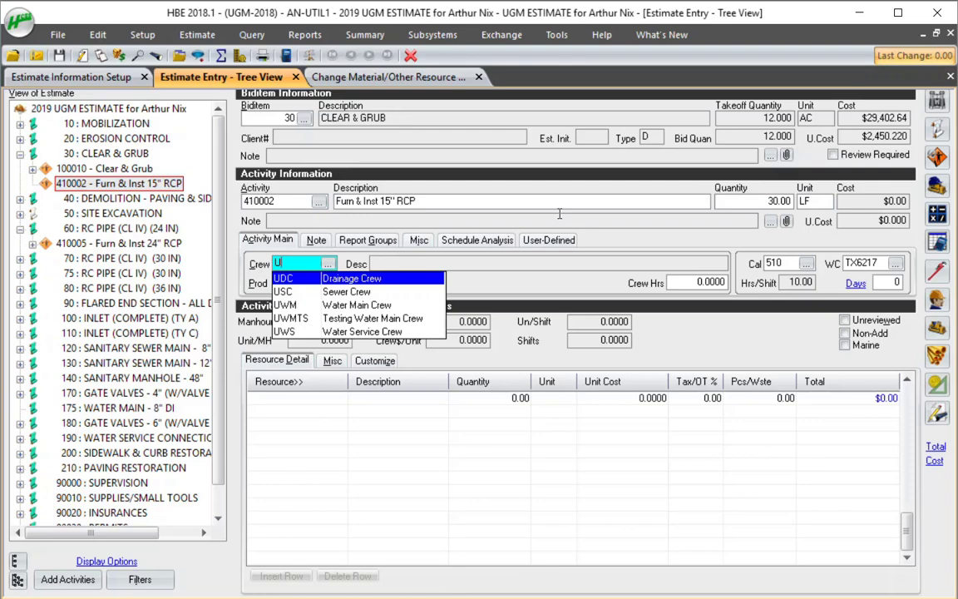
key(Tab)
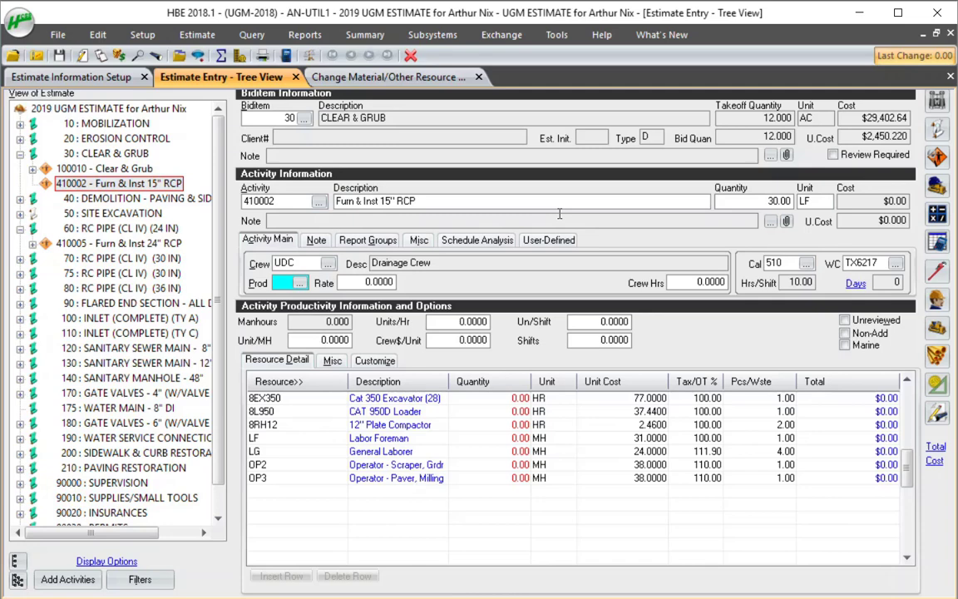
text(US)
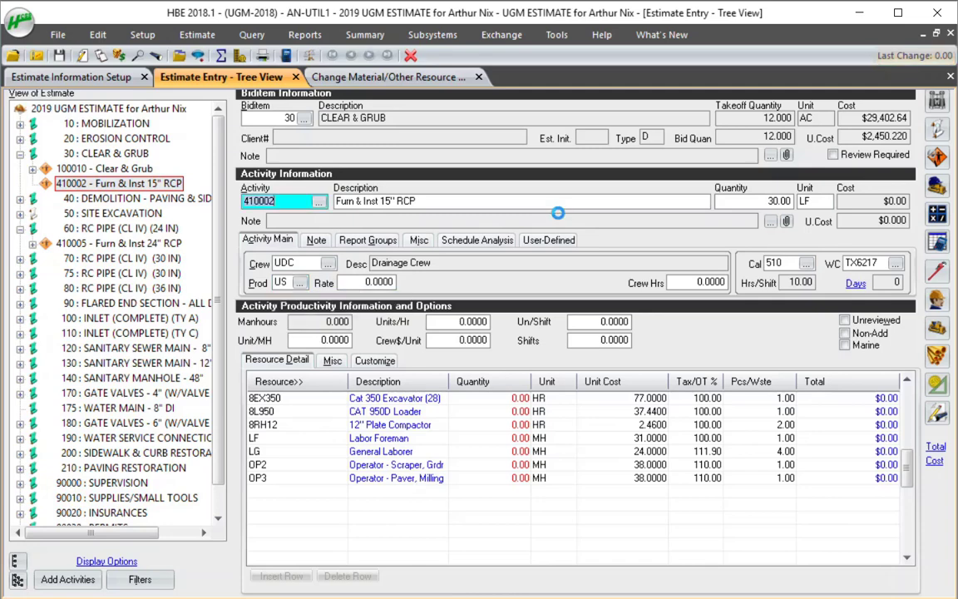
key(Tab)
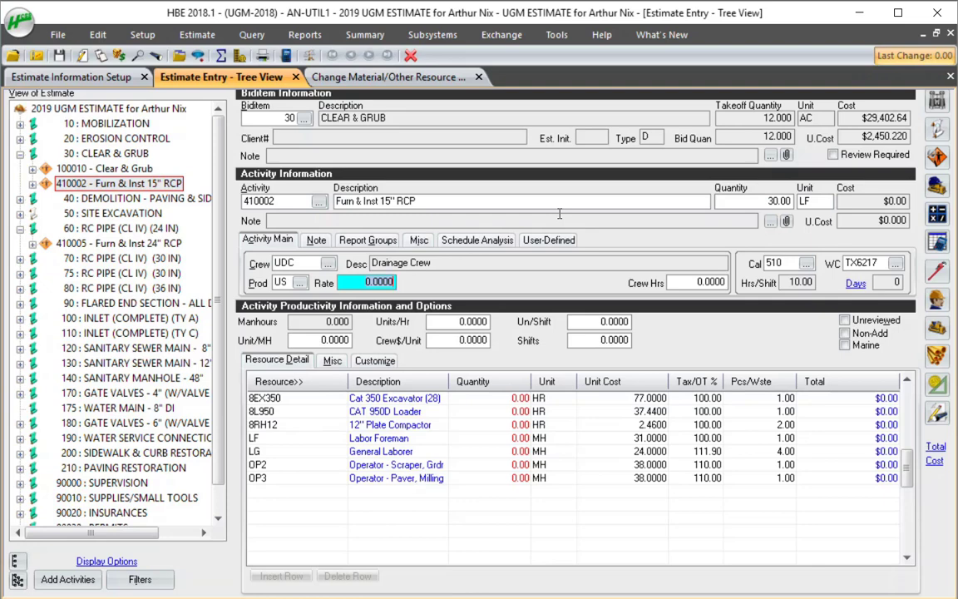
text(60)
key(Tab)
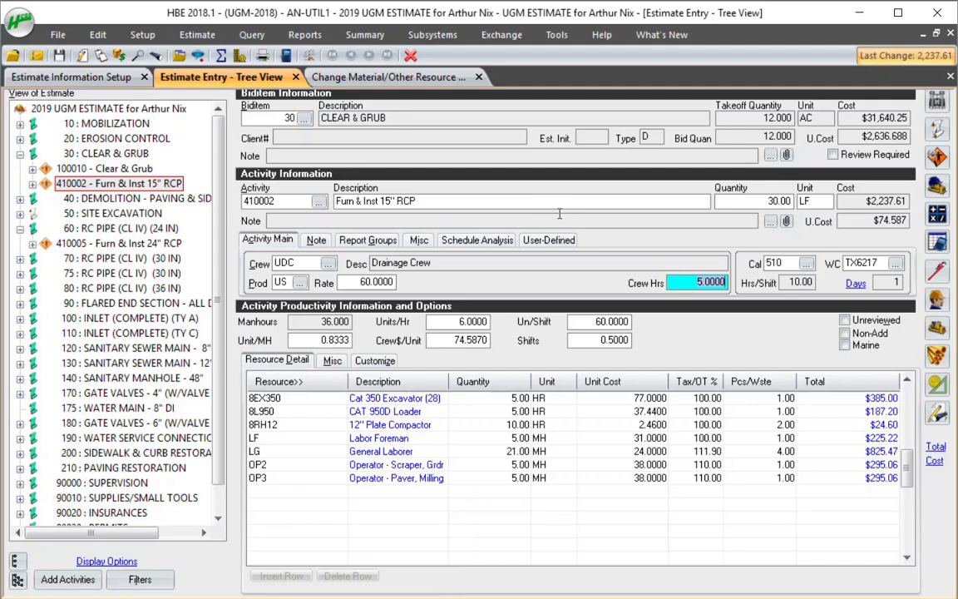
- Open the resource selection from the Cat 350 Excavator row and search the material codebook descriptions for "rcp"
key(Tab)
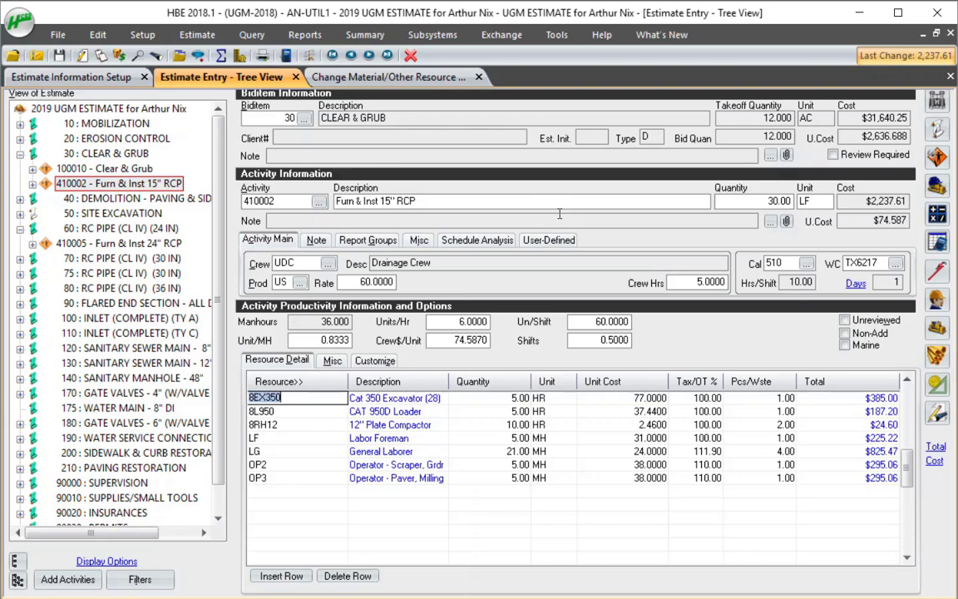
key(F2)
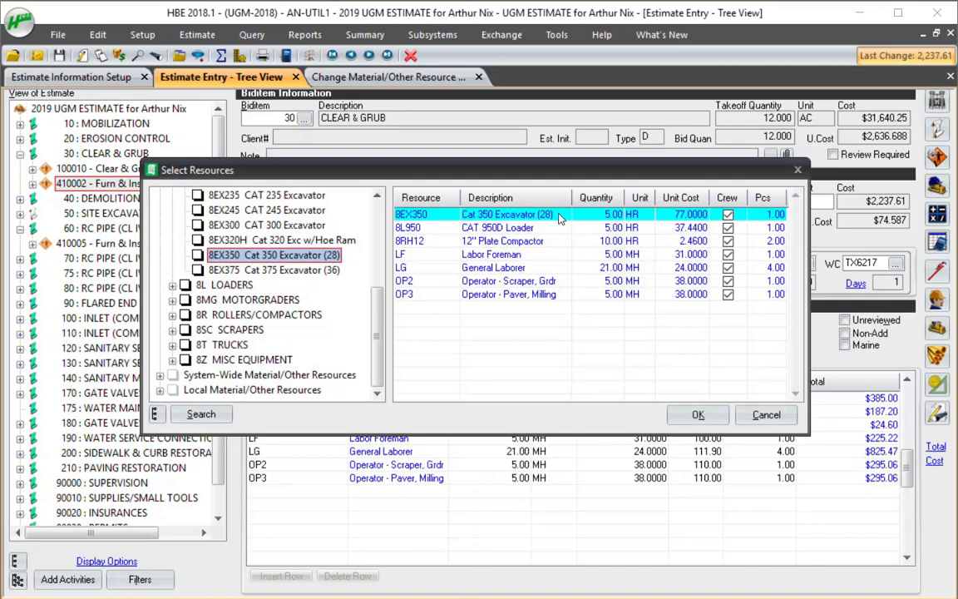
key(Down)
key(Down)
key(Down)
key(Down)
key(Down)
key(Down)
key(Down)
key(Down)
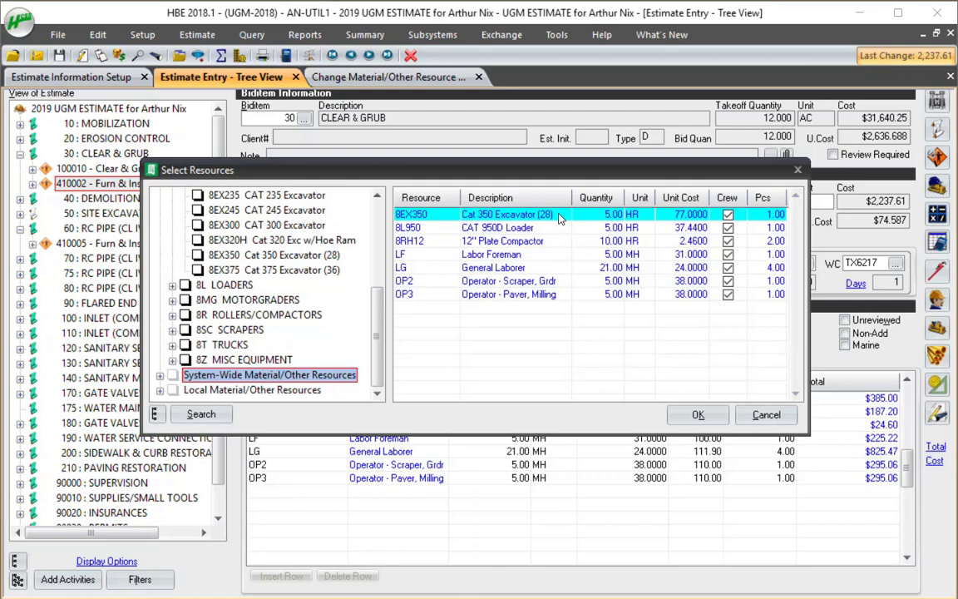
click(560, 218)
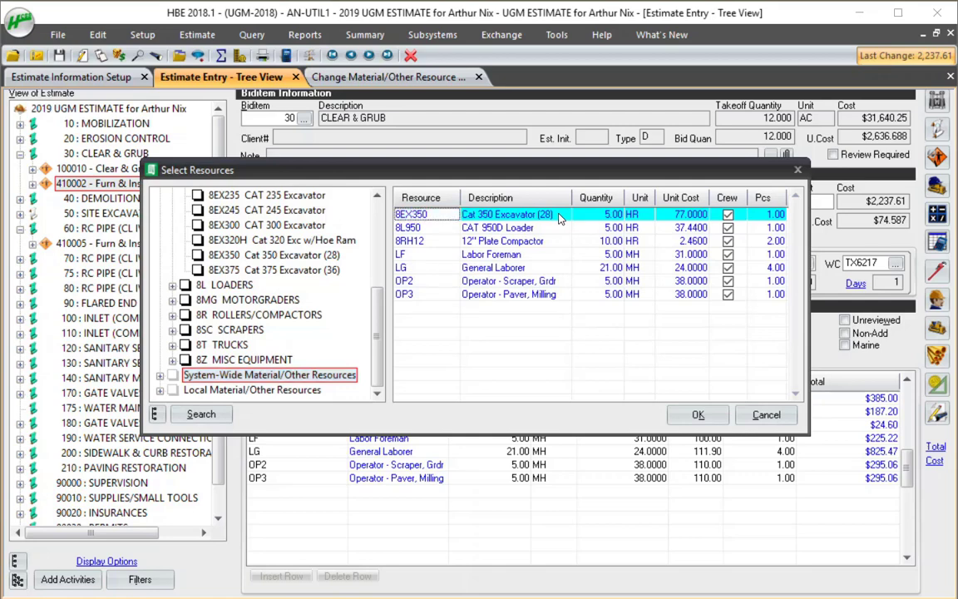
key(ctrl+f)
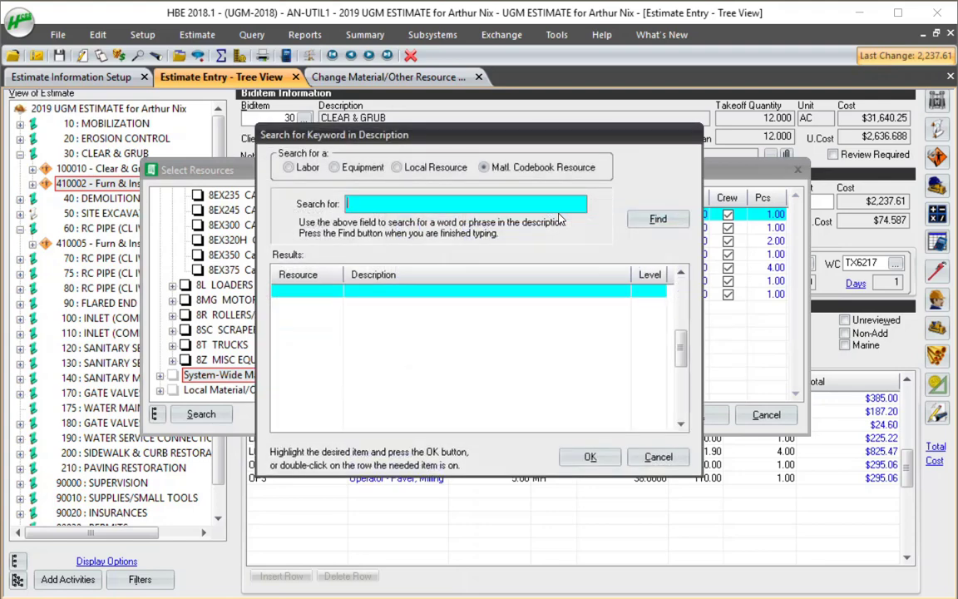
text(rcp)
key(Return)
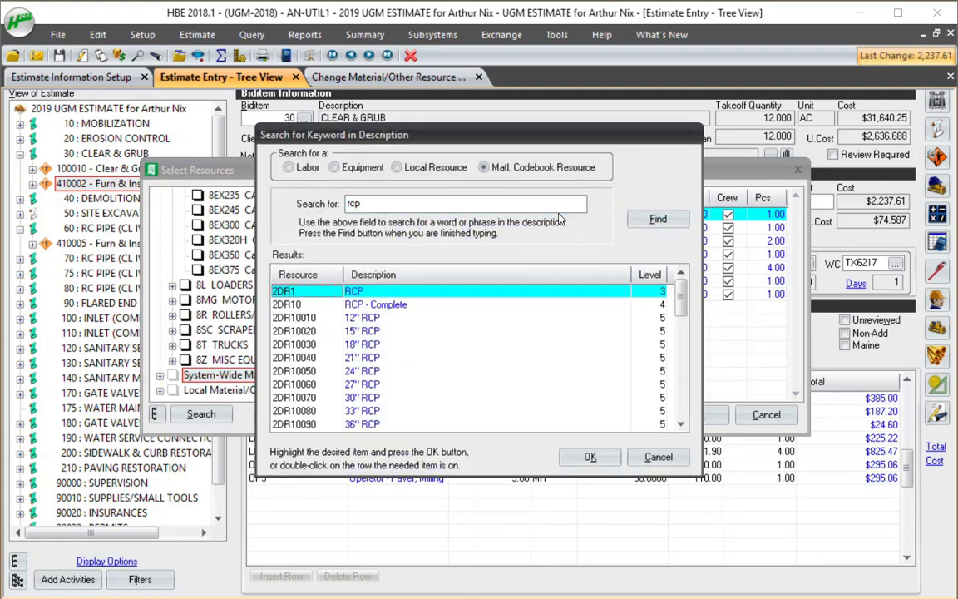
- Choose 2DR10020, 15" RCP, from the search results and add it to activity 410002's resources
key(Down)
key(Down)
key(Down)
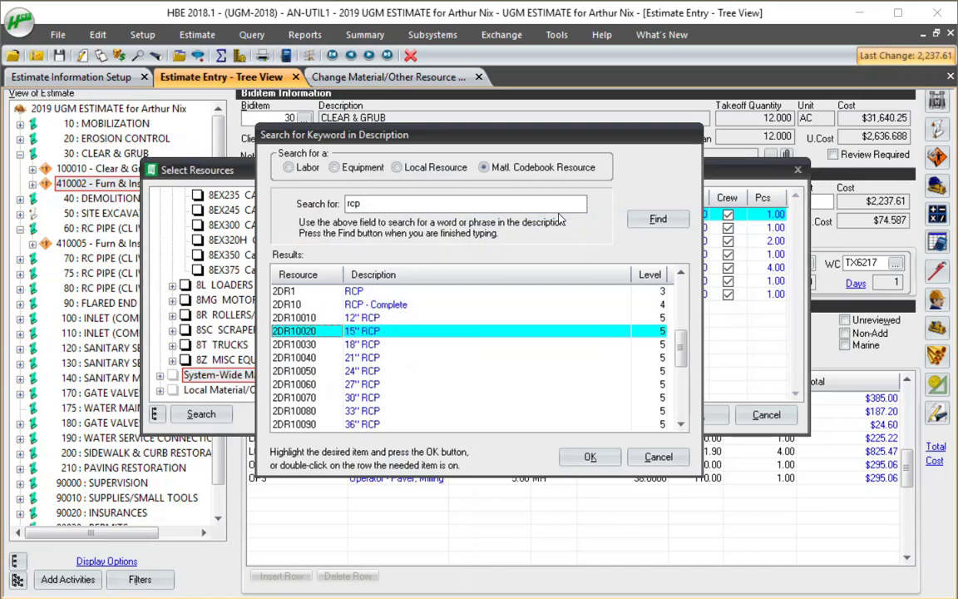
key(Return)
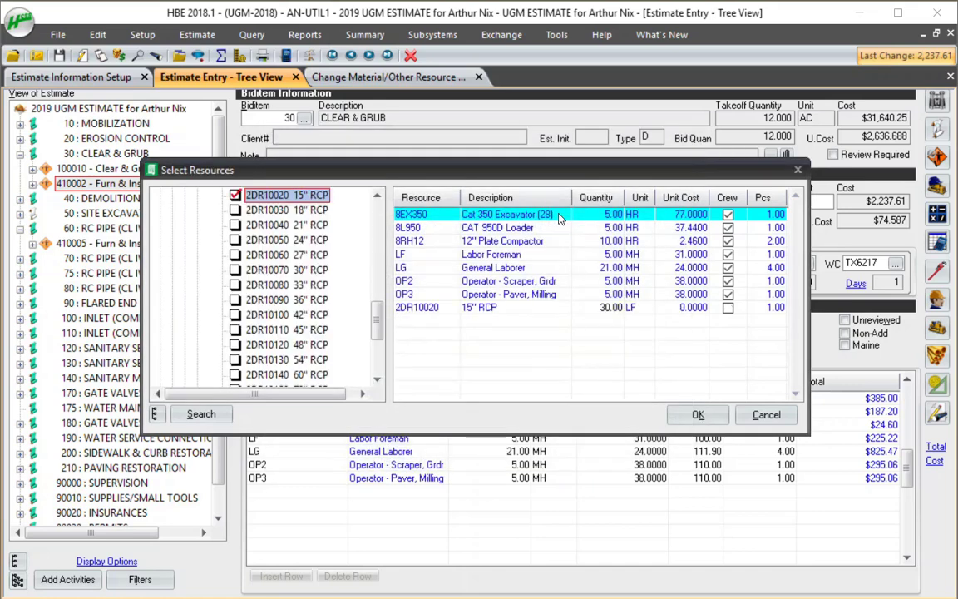
key(Return)
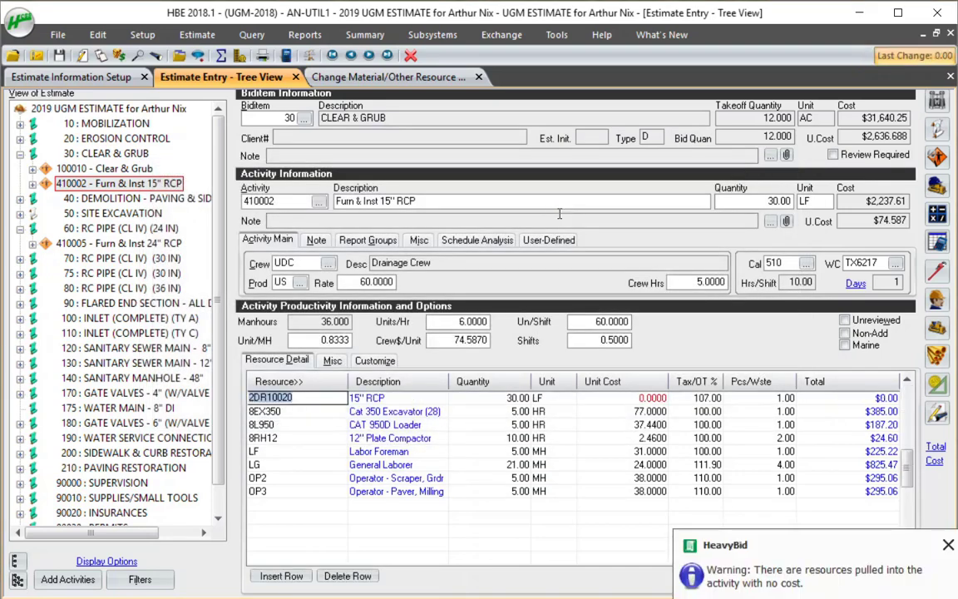
- Set the 15" RCP resource's unit cost to 20
key(Tab)
key(Tab)
key(Tab)
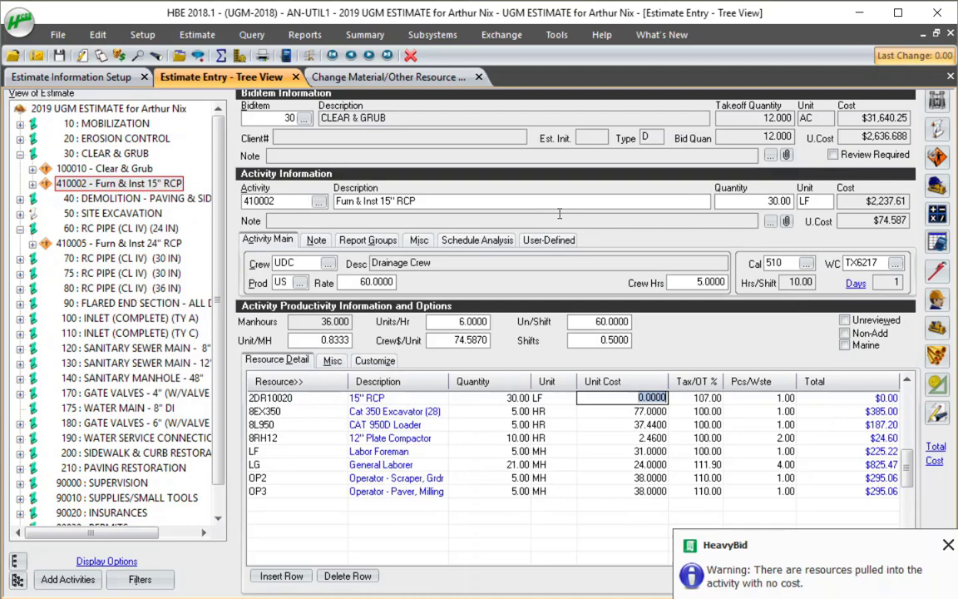
text(20)
key(Return)
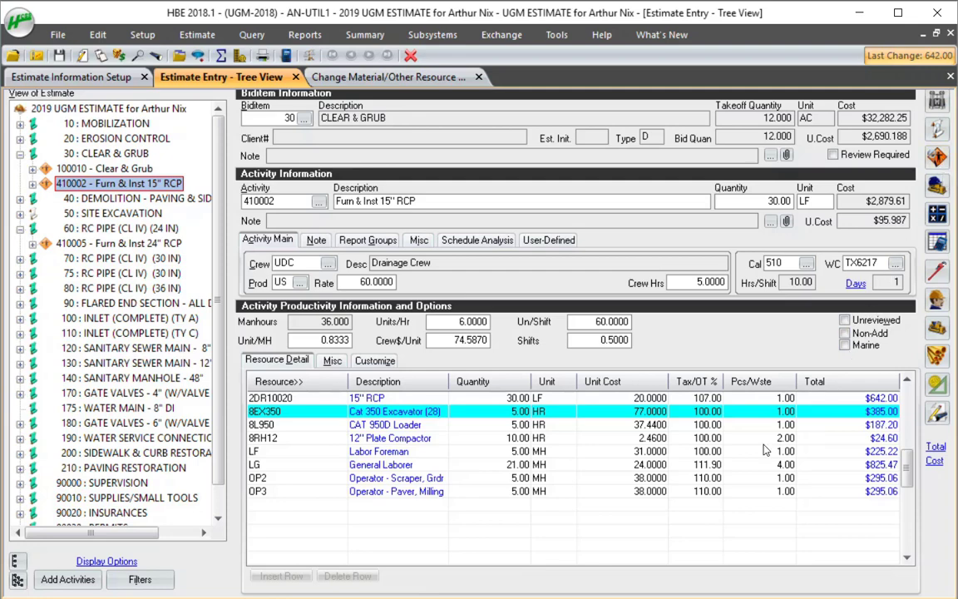
- View the activity totals for 410002, Furn & Inst 15" RCP, and expand them to the What If Scenario
key(ctrl+t)
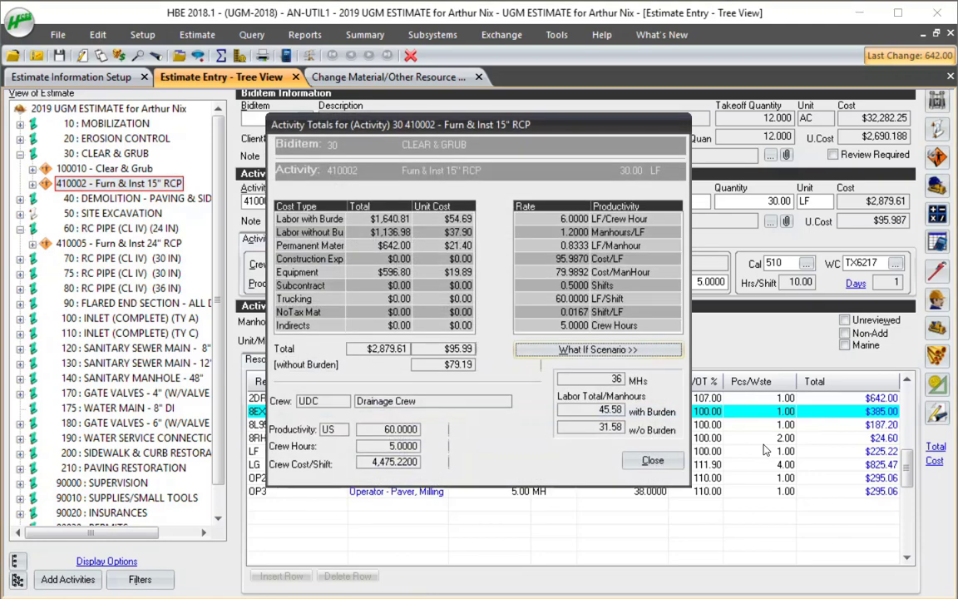
key(Escape)
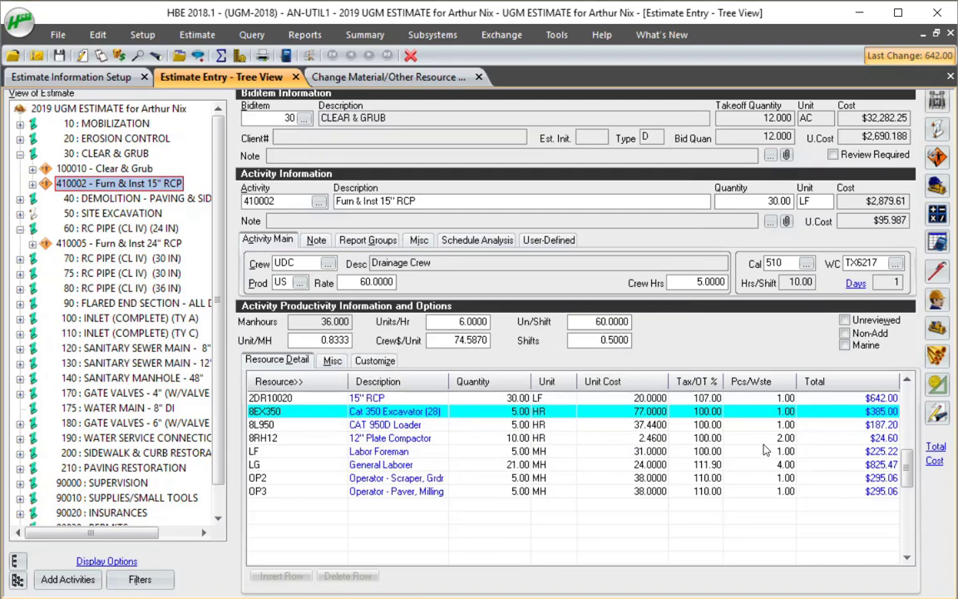
key(ctrl+t)
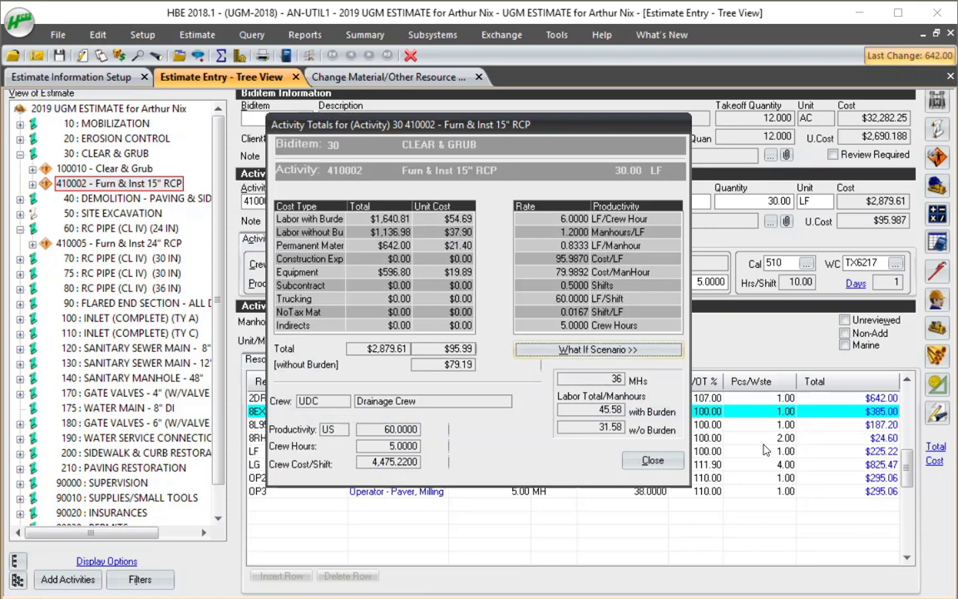
key(Return)
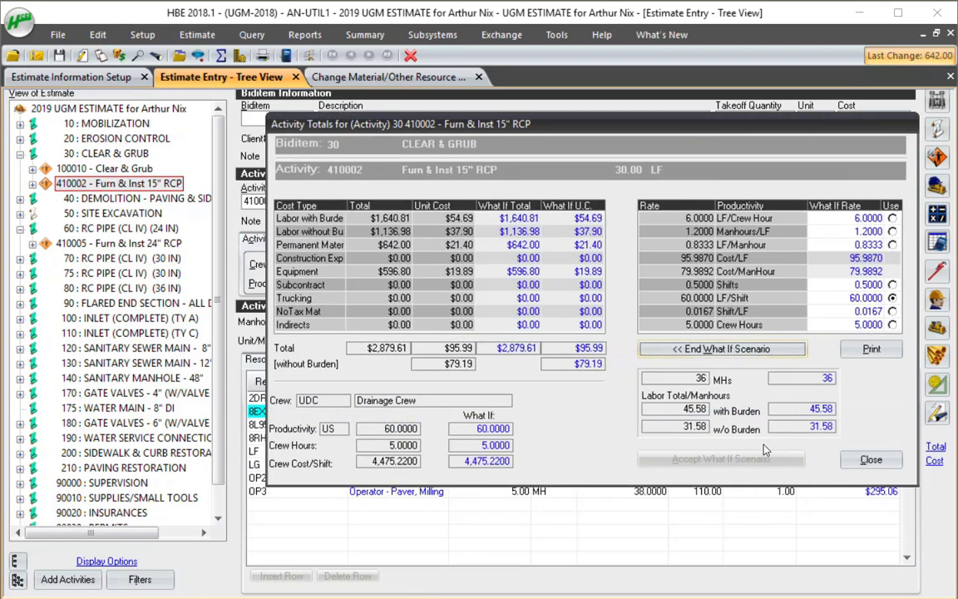
- Close the activity totals and view the biditem totals for biditem 30, CLEAR & GRUB
key(Escape)
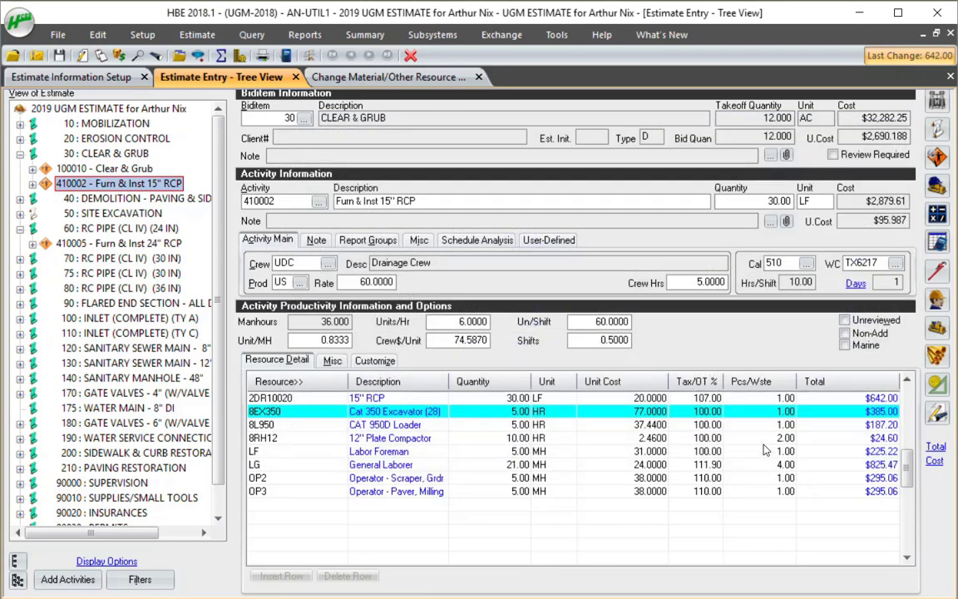
key(ctrl+b)
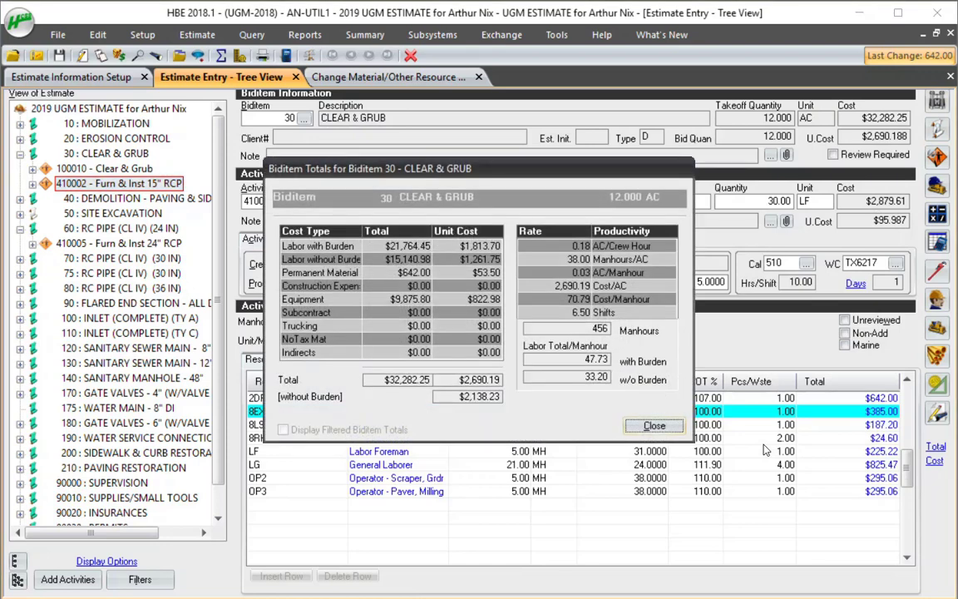
key(Escape)
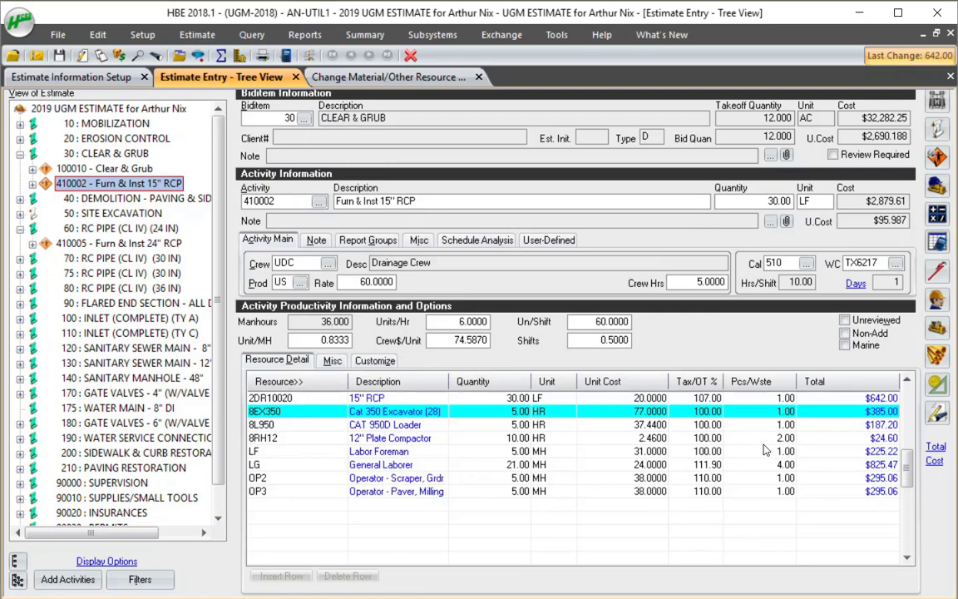
- Review the UDC Drainage Crew of activity 410002 and the options for copying it to Crew Setup, without saving anything
key(F8)
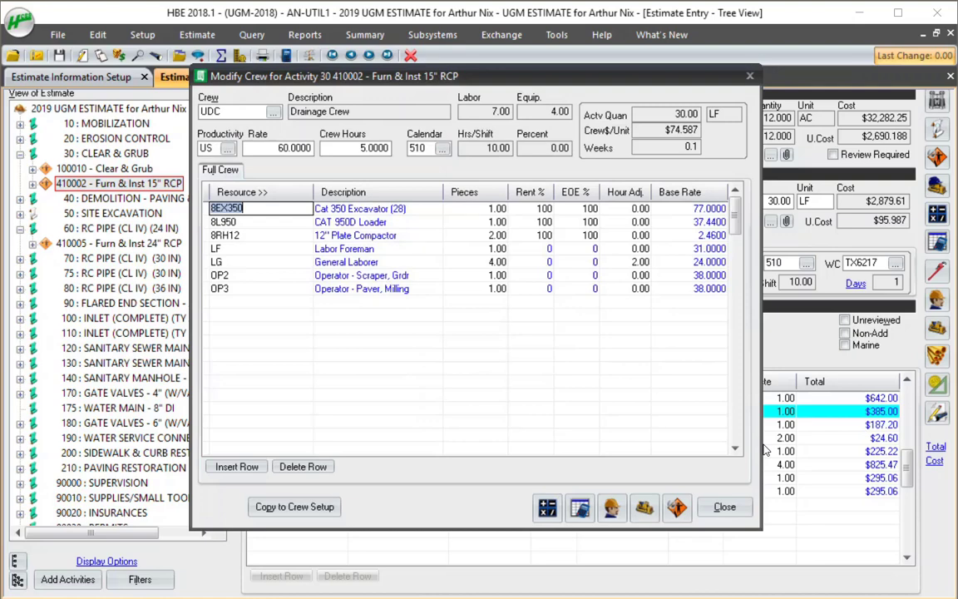
key(alt+c)
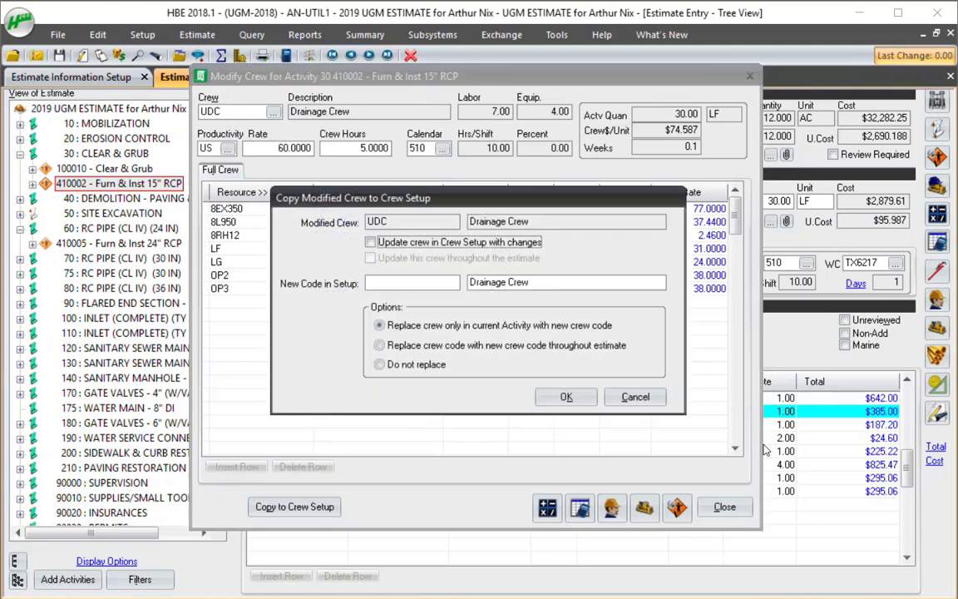
key(Return)
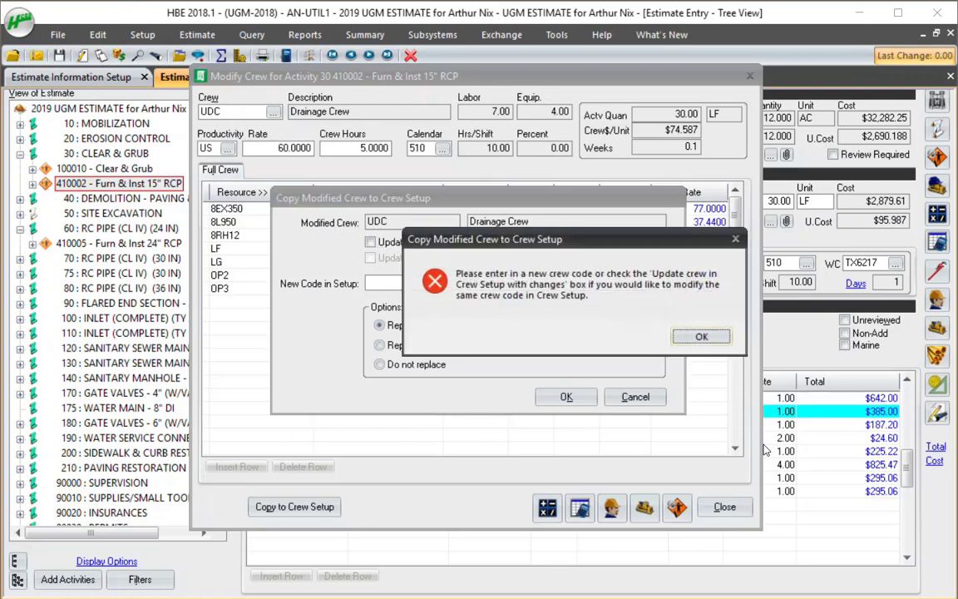
key(Return)
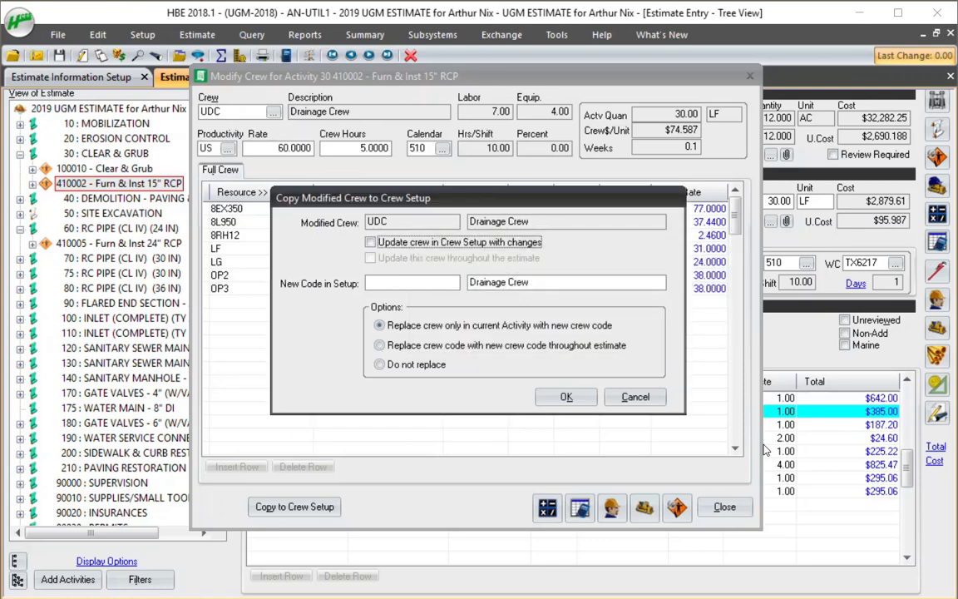
key(Escape)
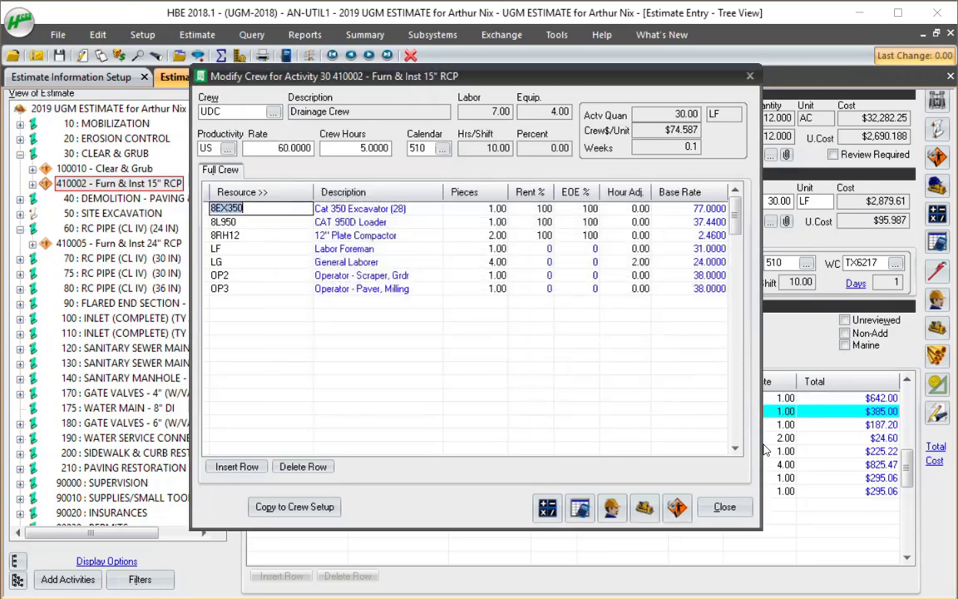
key(Escape)
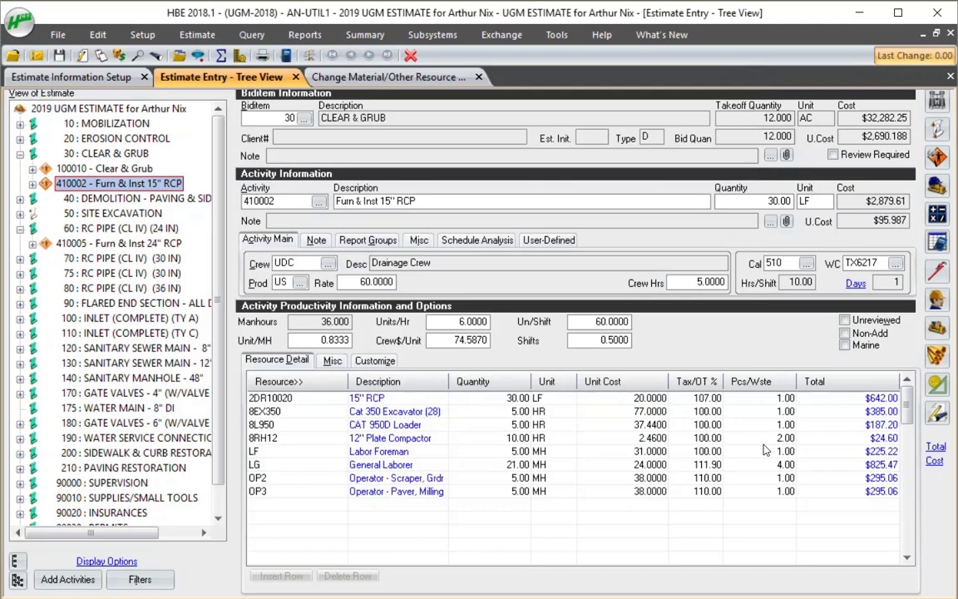
- Add the note "this is a note" to activity 410002
key(alt+n)
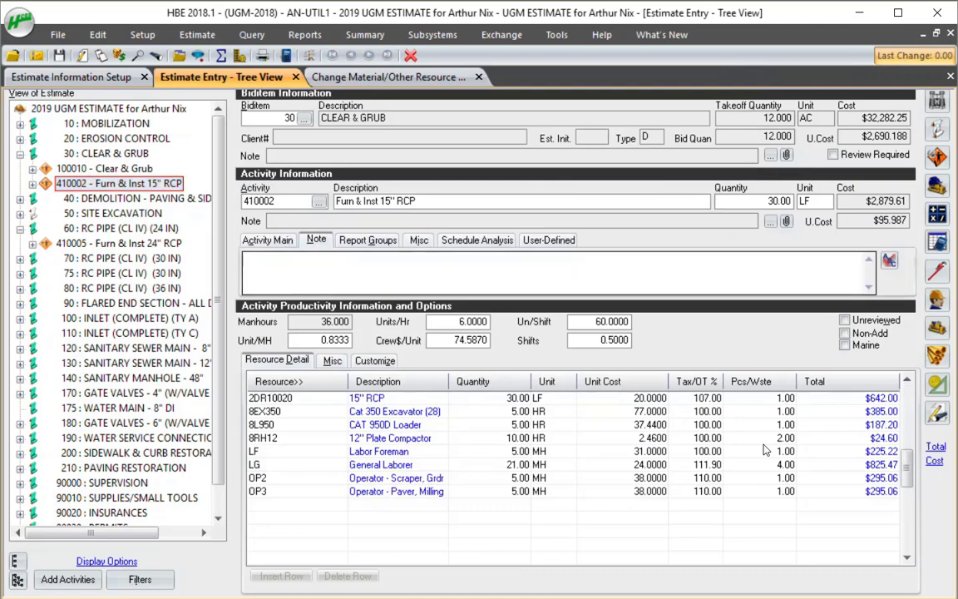
text(this is a note)
key(Tab)
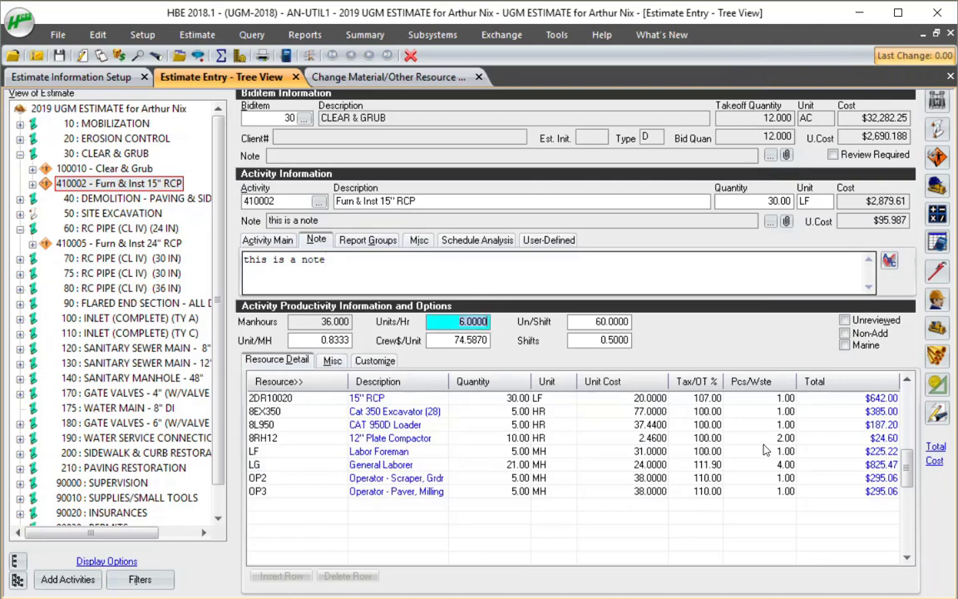
- Look through activity 410002's main details, report groups, miscellaneous, schedule analysis and user-defined information, and return to its crew code
key(ctrl+shift+Tab)
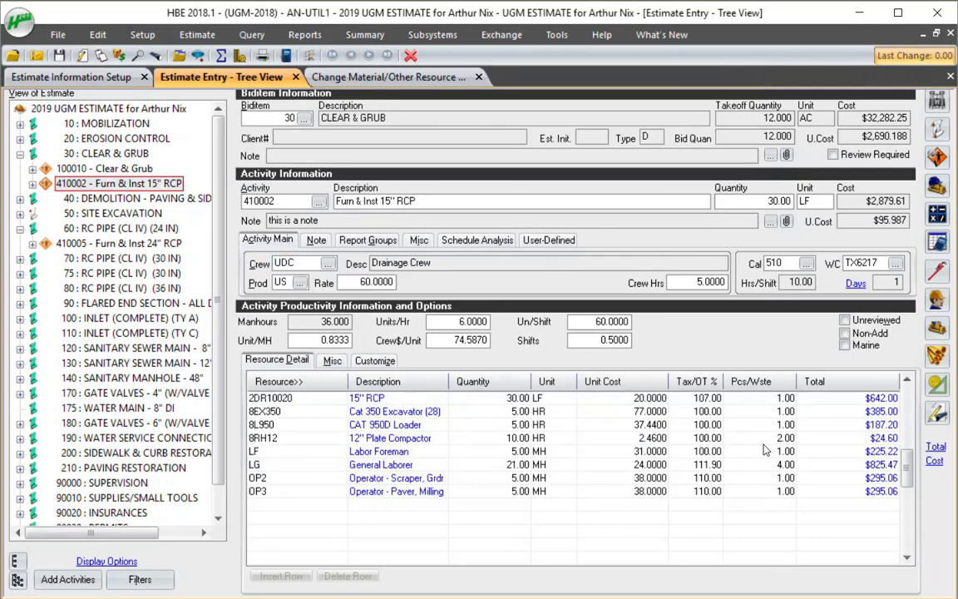
key(ctrl+Tab)
key(ctrl+shift+Tab)
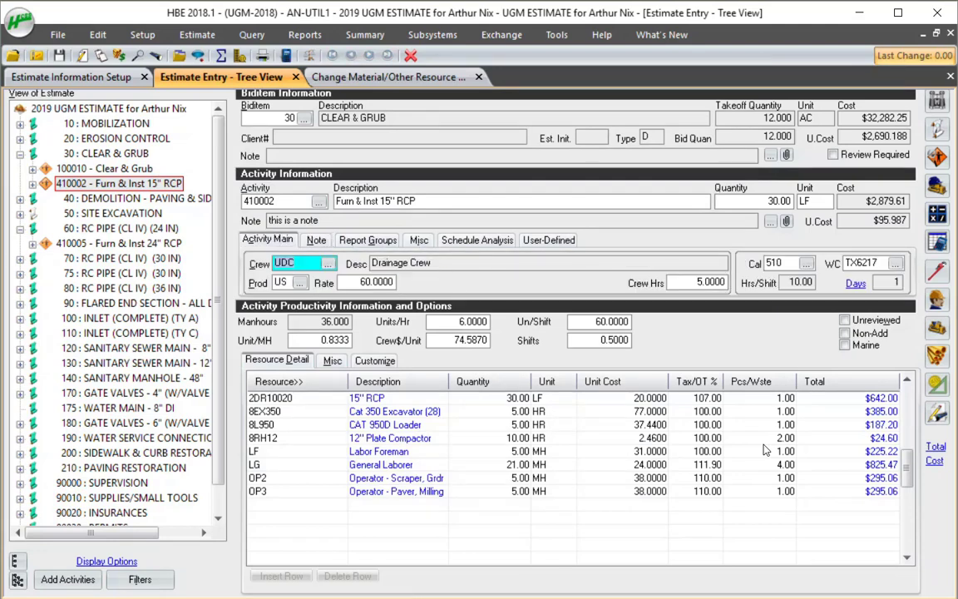
key(alt+Down)
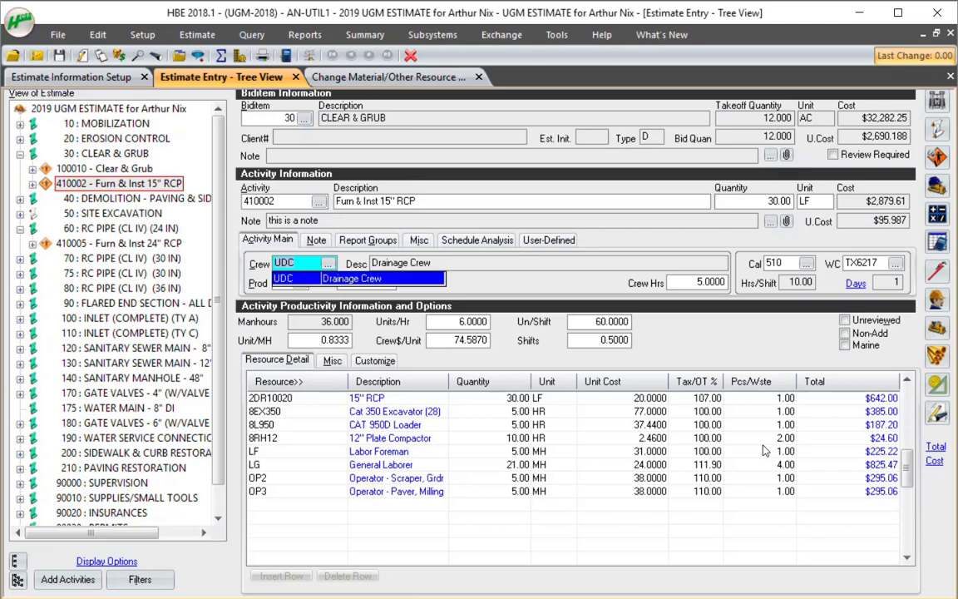
key(ctrl+Tab)
key(ctrl+Tab)
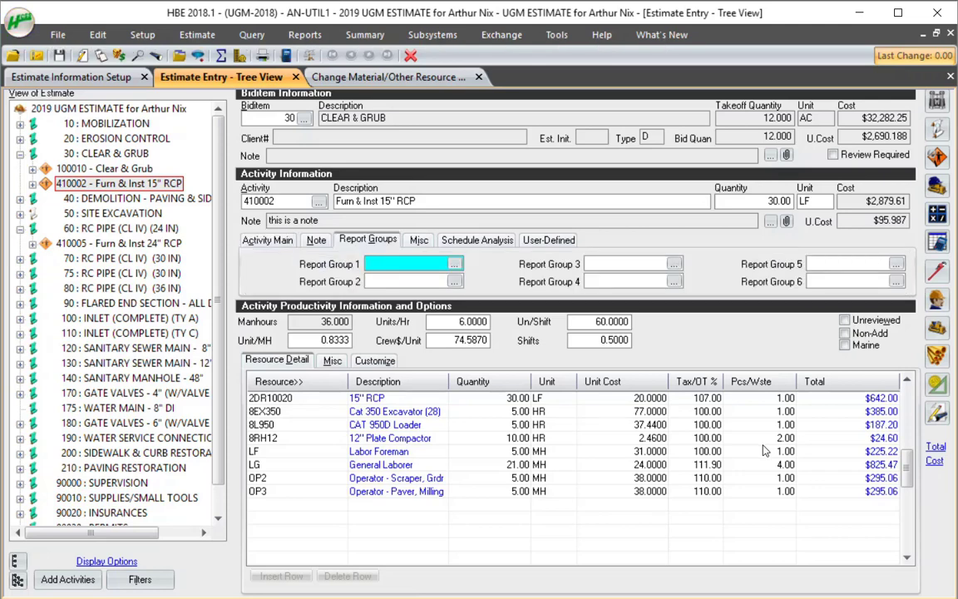
key(ctrl+Tab)
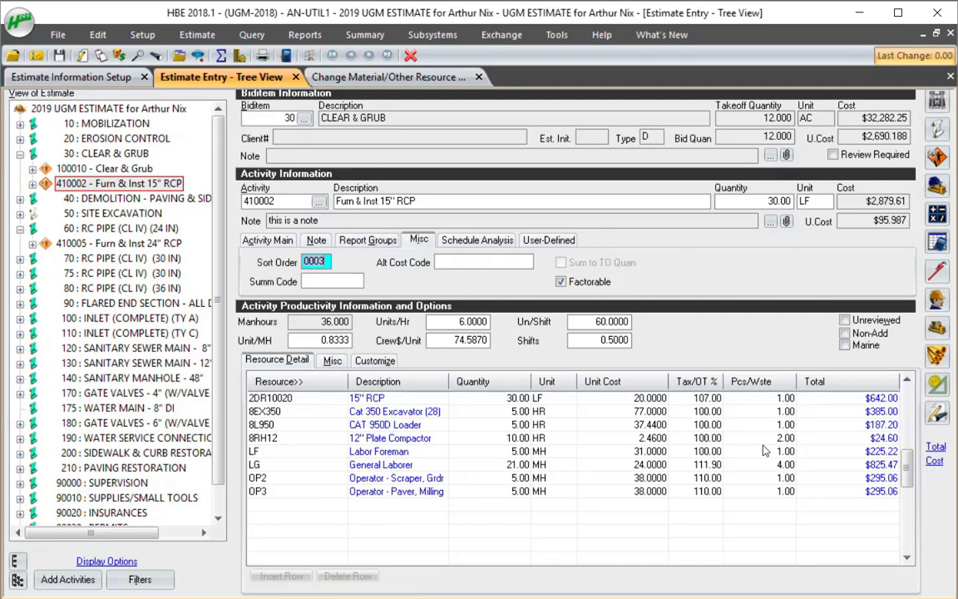
key(ctrl+Tab)
key(ctrl+Tab)
key(ctrl+Tab)
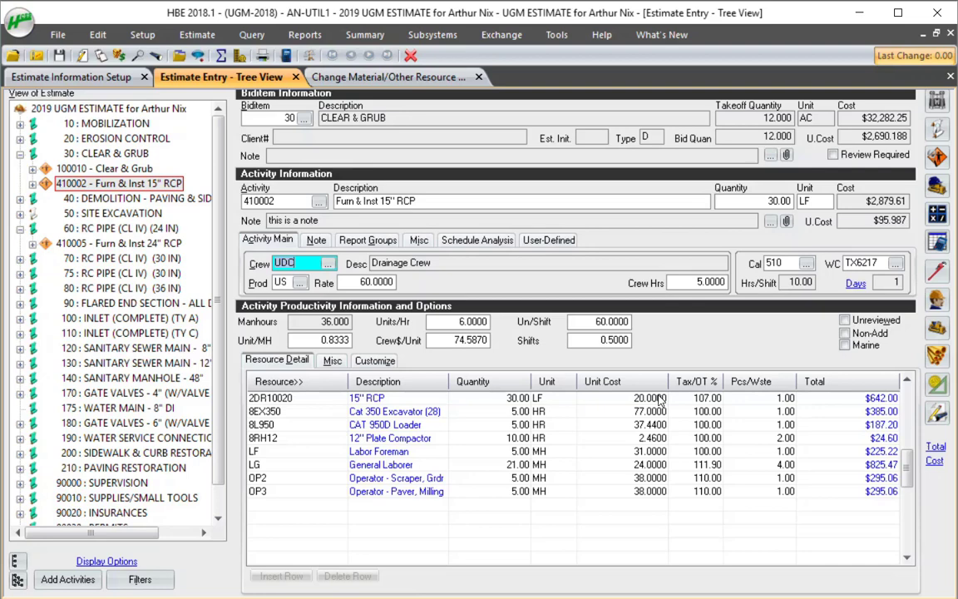
- Open the Bid Summary and go through the standard markup percentages from Labor to Co Equip, returning to Eq Op. Exps
key(alt+Down)
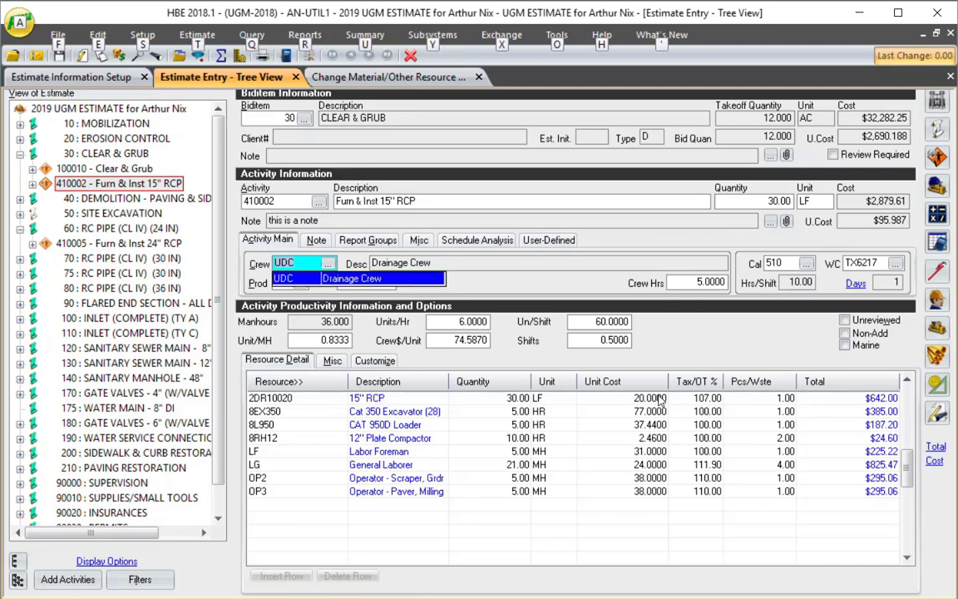
key(u)
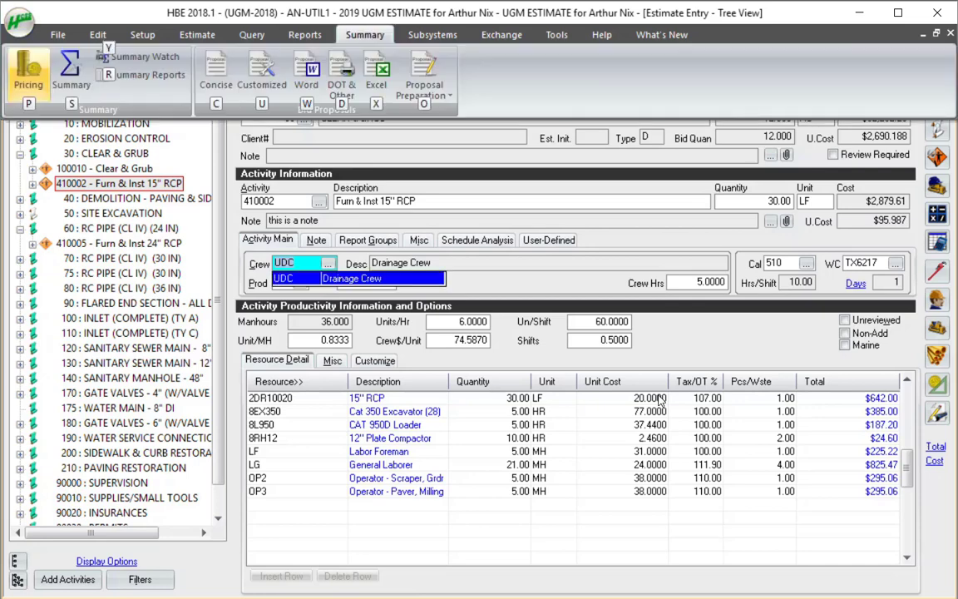
key(s)
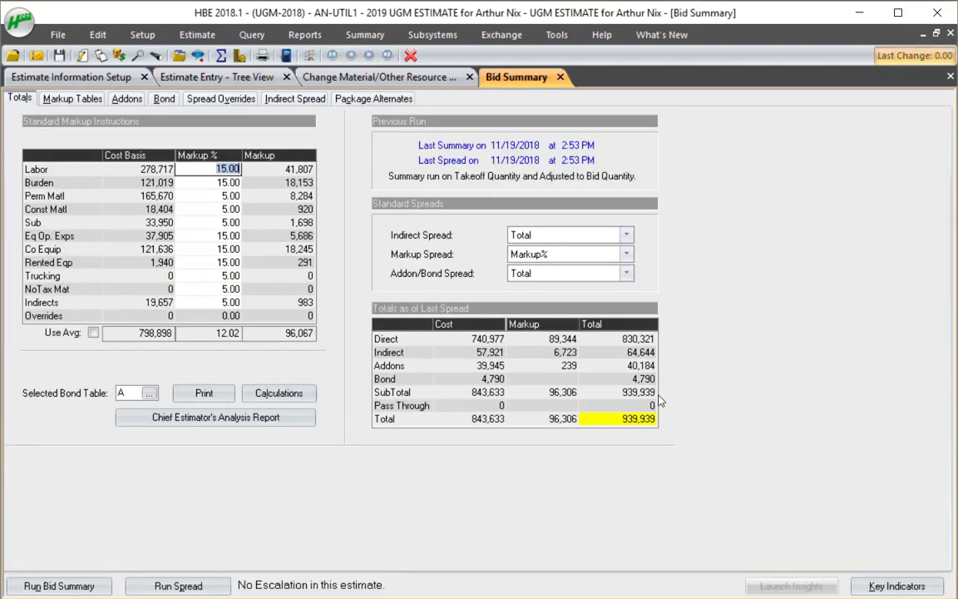
key(Down)
key(Down)
key(Down)
key(Down)
key(Down)
key(Down)
key(Down)
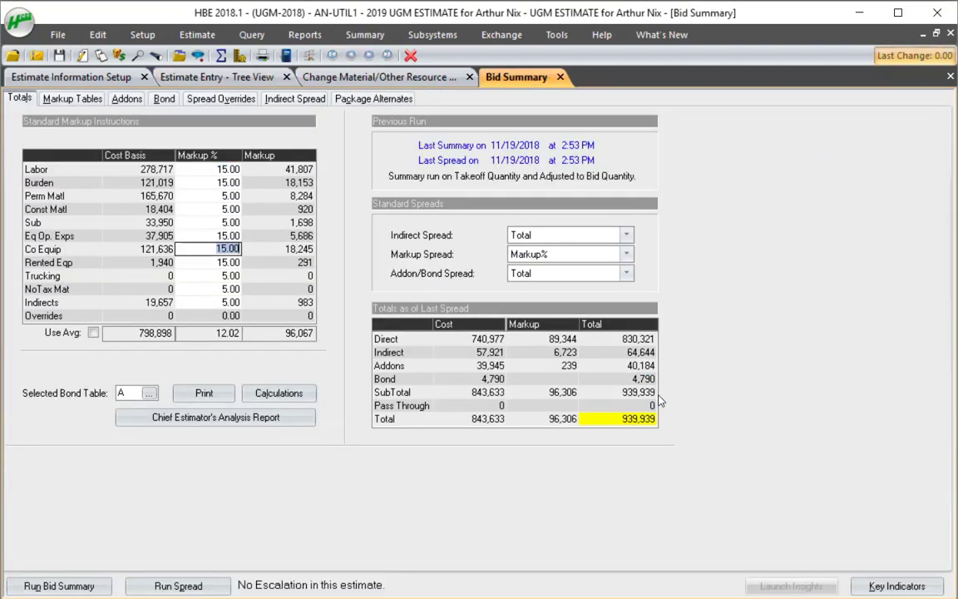
key(Up)
key(Up)
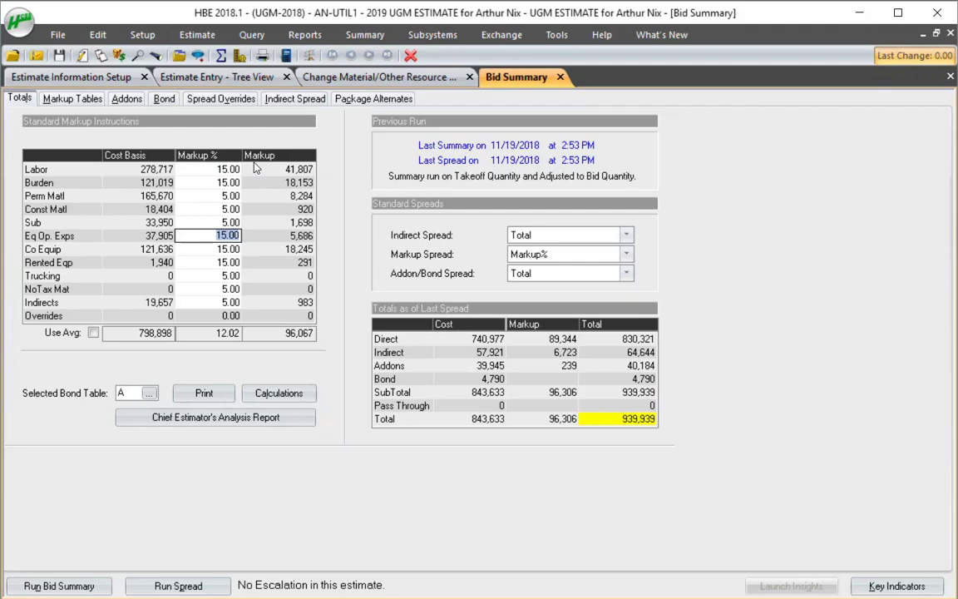
- Look through the Bid Summary's markup tables, addons and bond table, and bring up the spread overrides
key(ctrl+Tab)
key(ctrl+Tab)
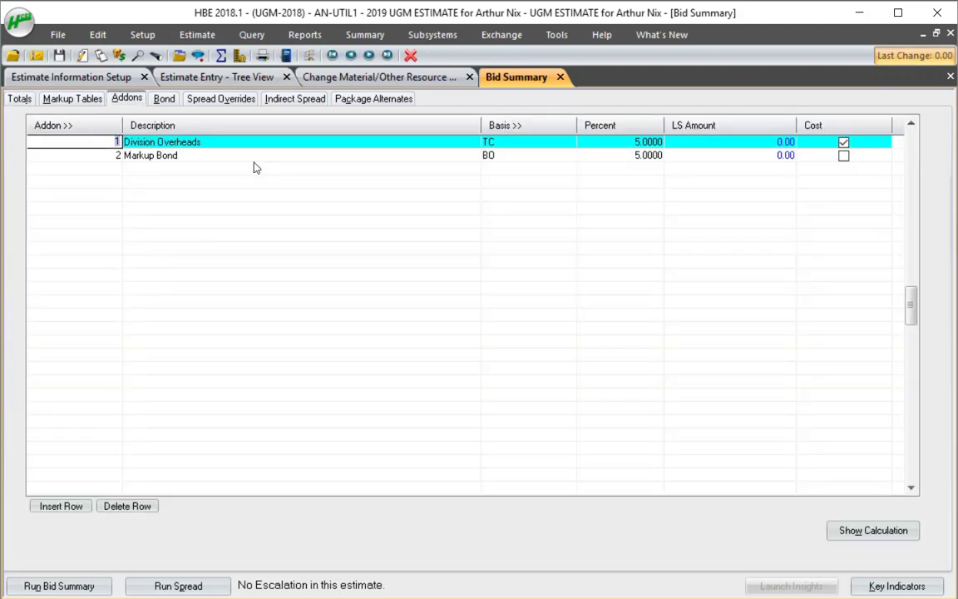
key(ctrl+Tab)
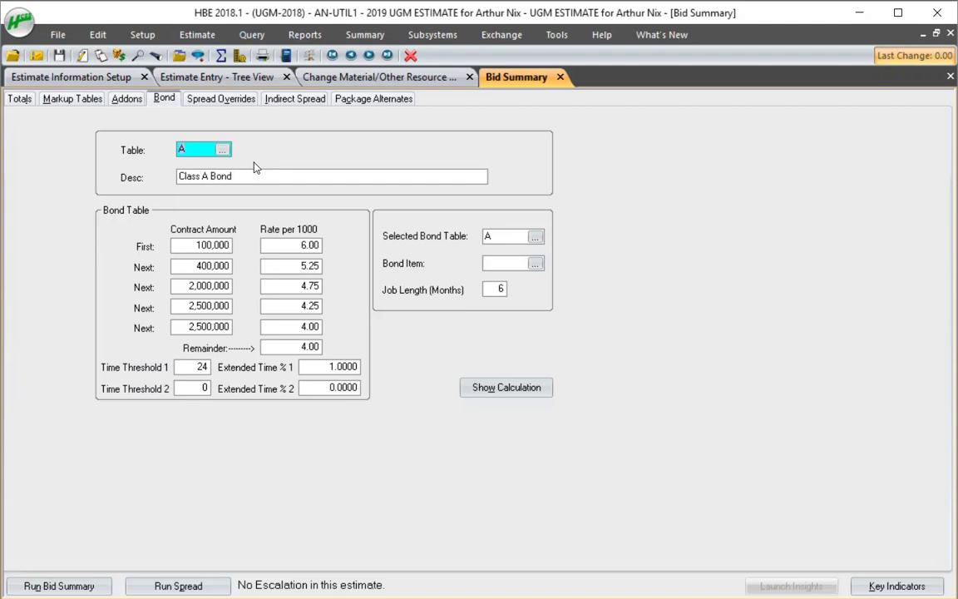
key(ctrl+Tab)
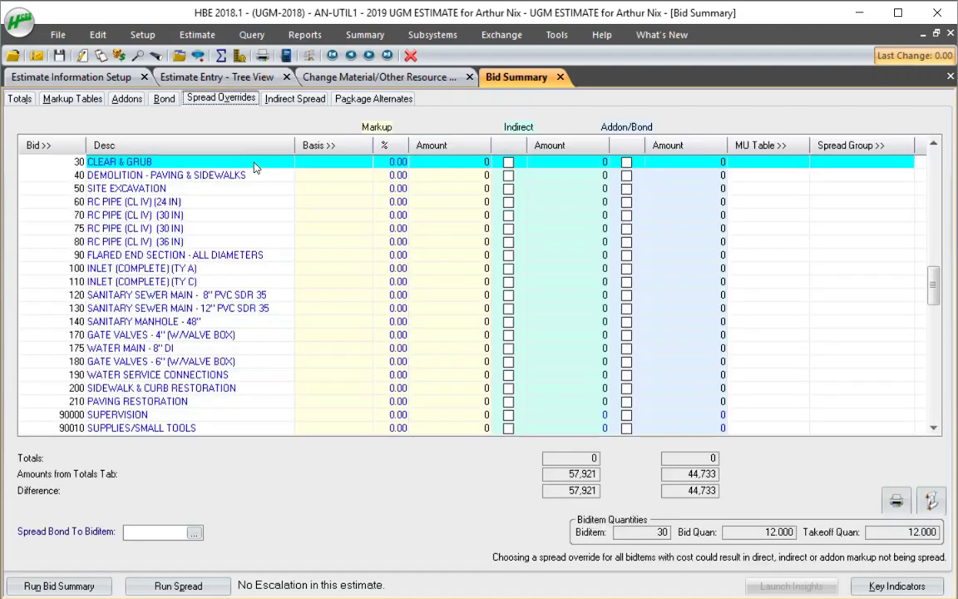
- Try enabling the Addon/Bond spread override for biditem 50, SITE EXCAVATION, and clear it again
key(Tab)
key(Tab)
key(Tab)
key(Tab)
key(Tab)
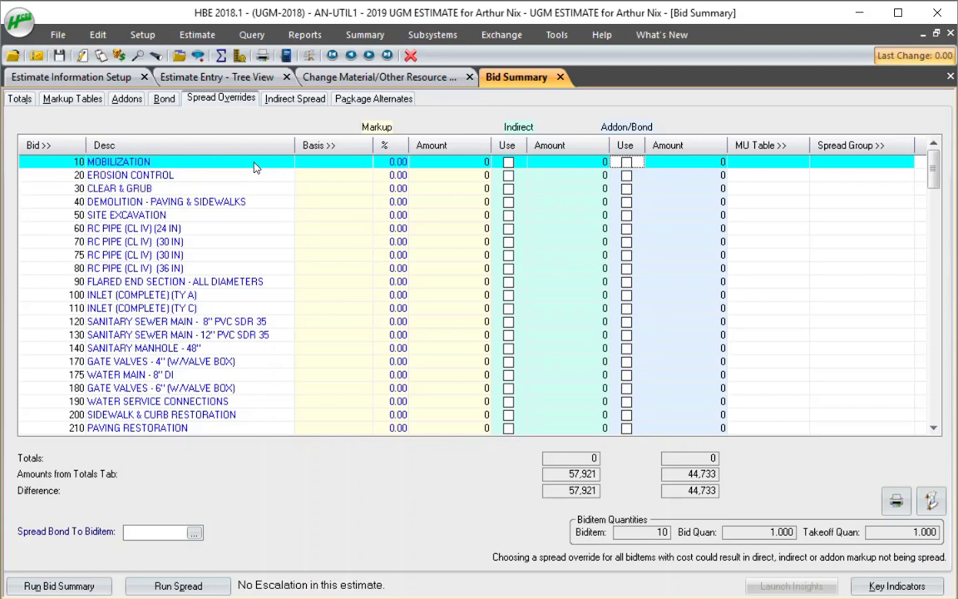
key(Down)
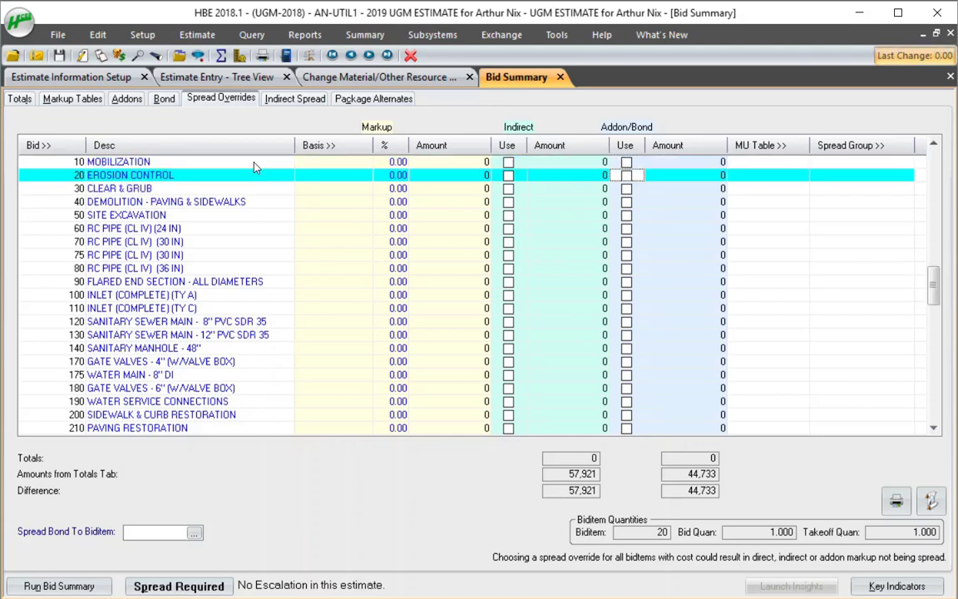
key(Down)
key(Down)
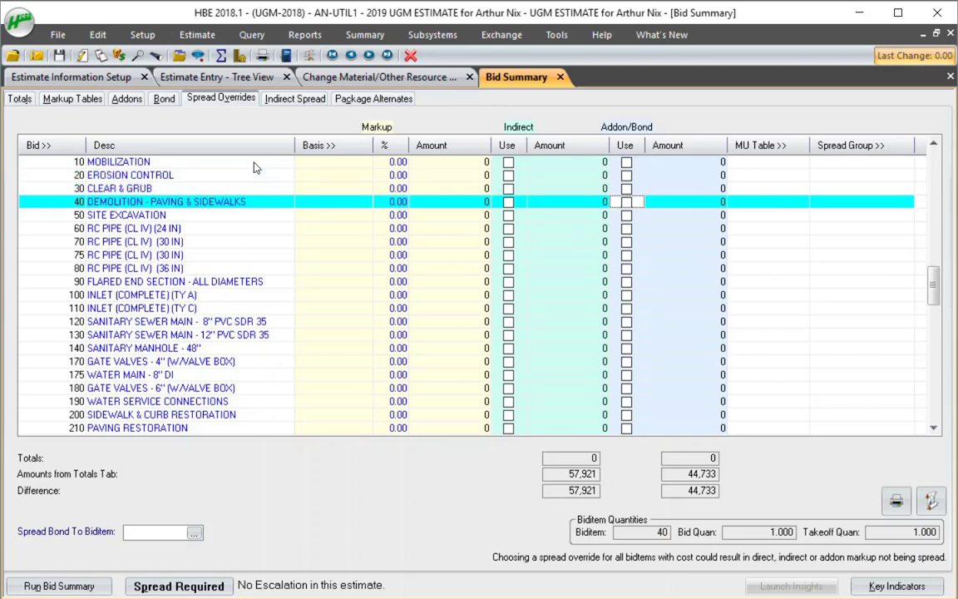
key(space)
key(Down)
key(space)
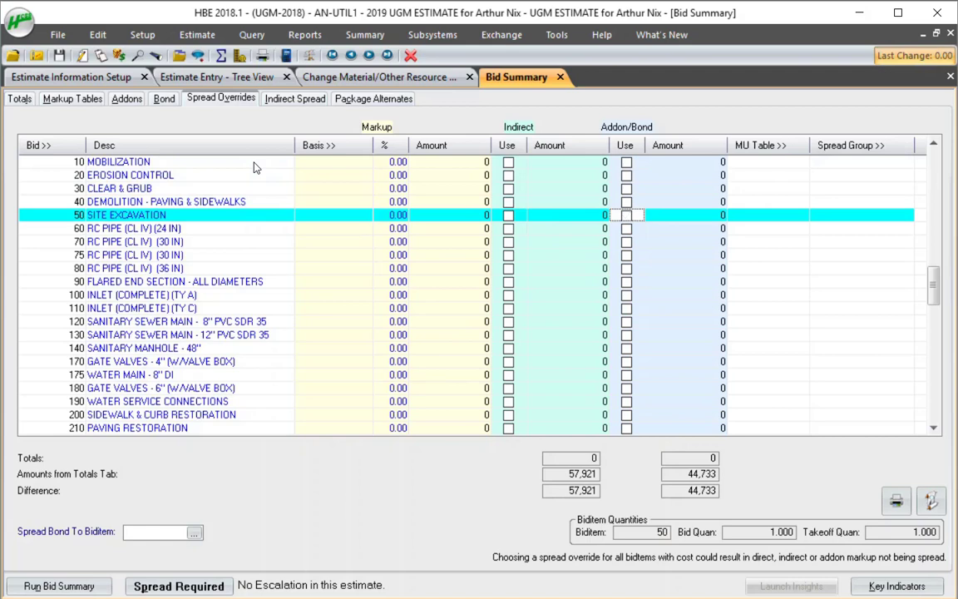
key(Tab)
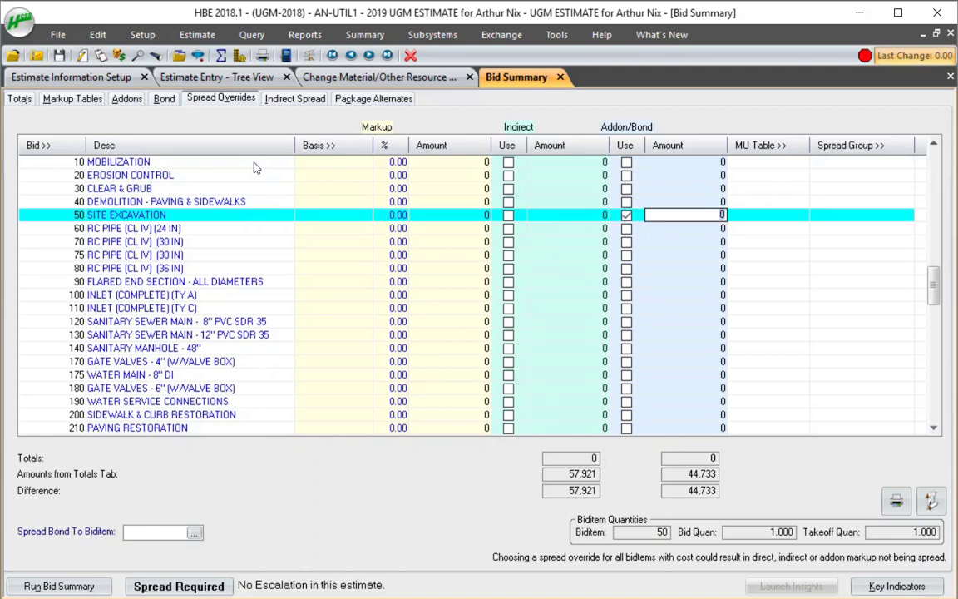
key(shift+Tab)
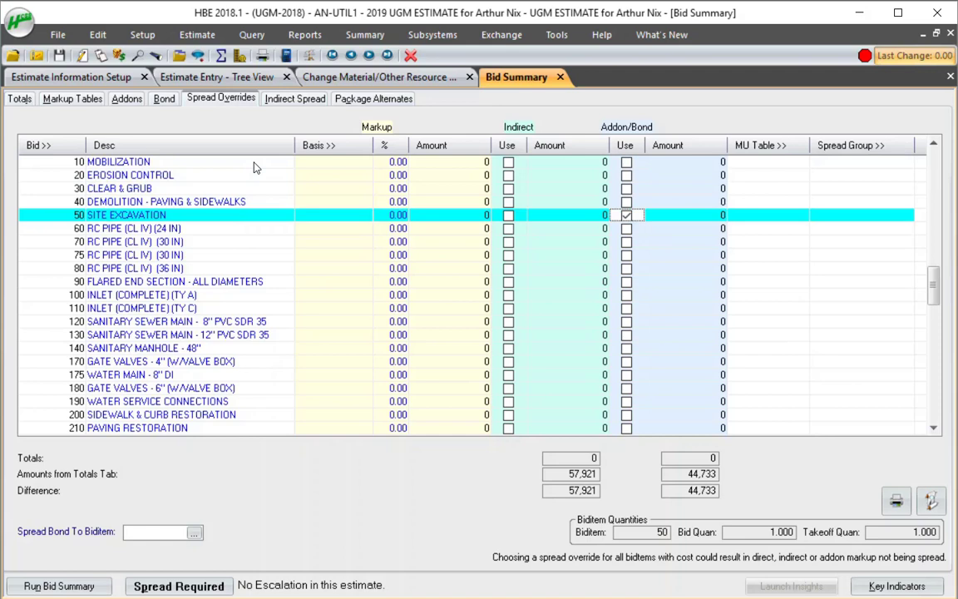
key(space)
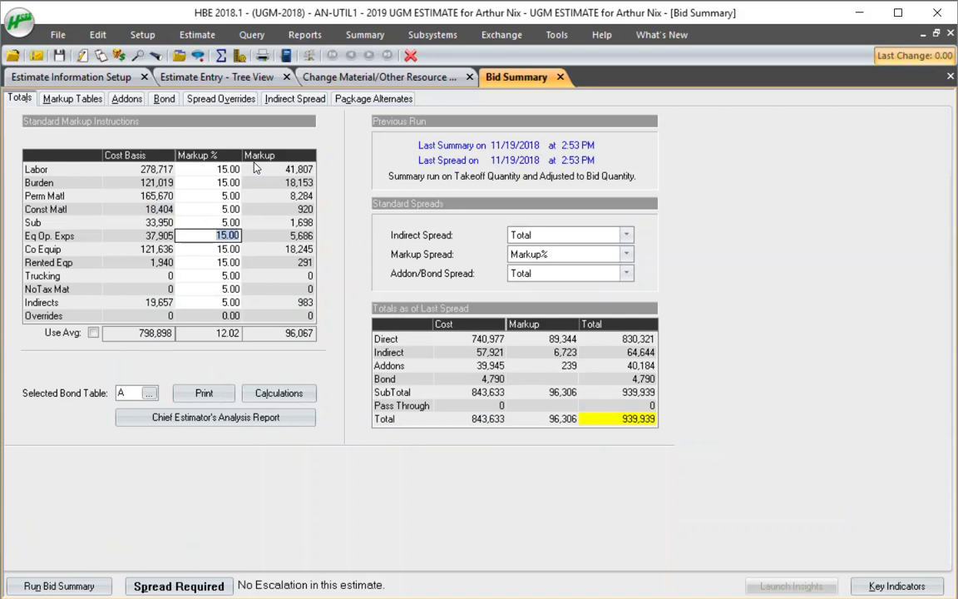
- Run the spread for the estimate from the Bid Summary totals
key(Return)
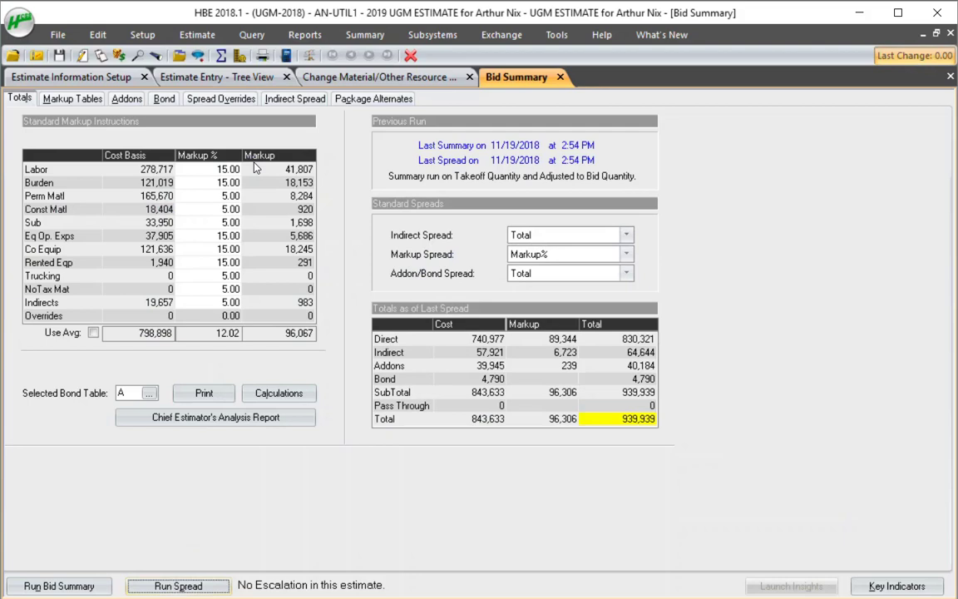
- Open Bid Pricing for the estimate, continuing past the bid validation
key(alt)
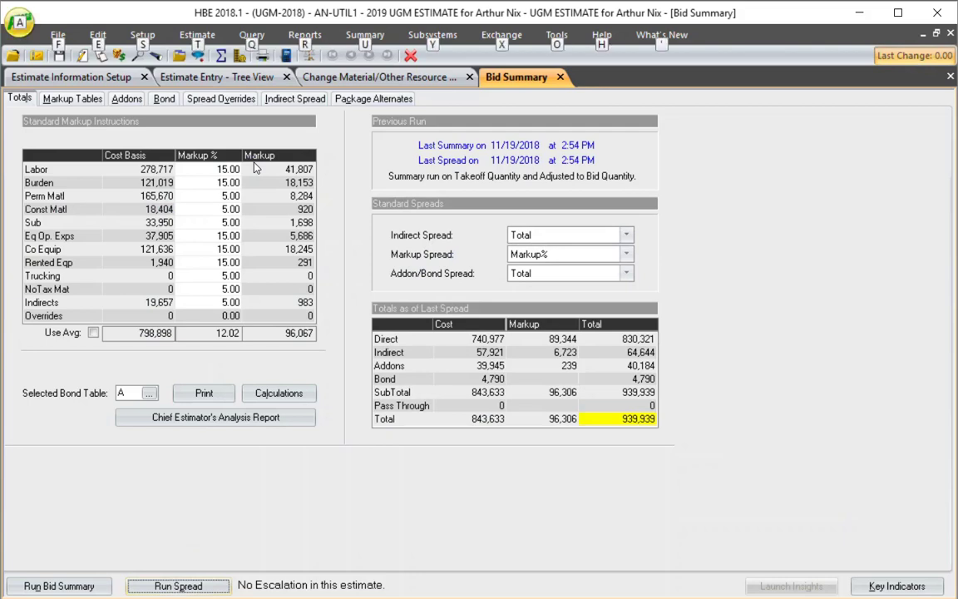
key(u)
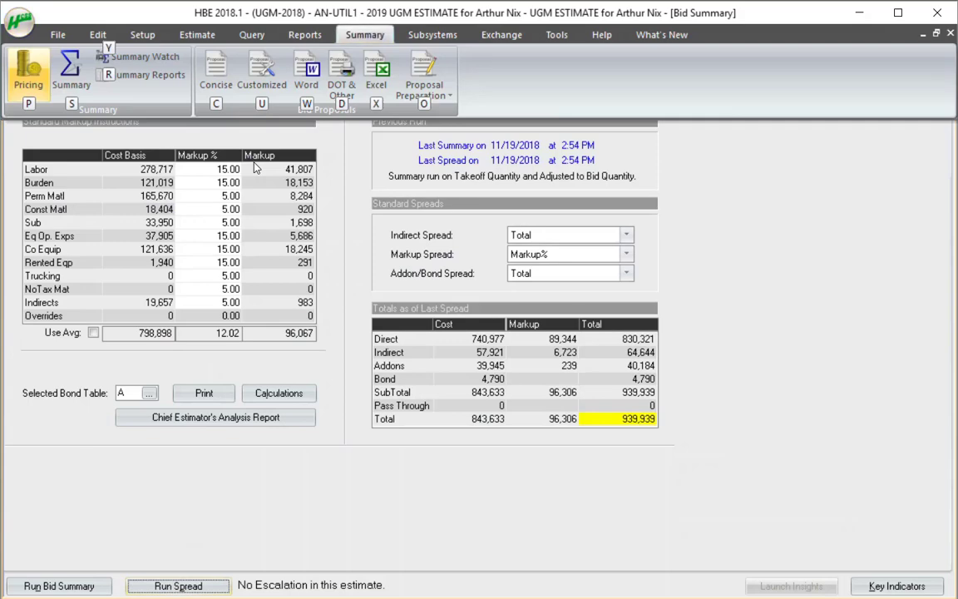
key(s)
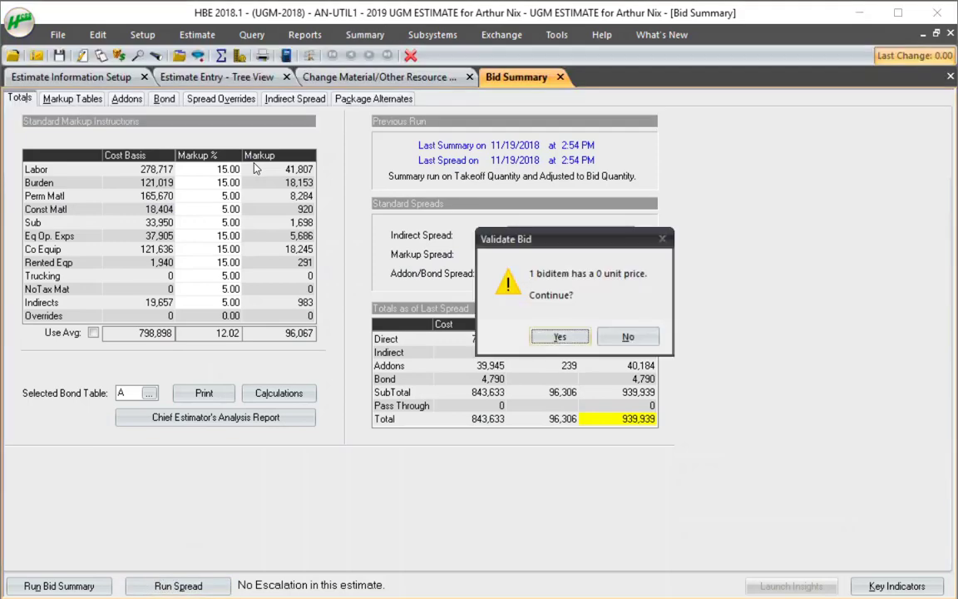
key(Return)
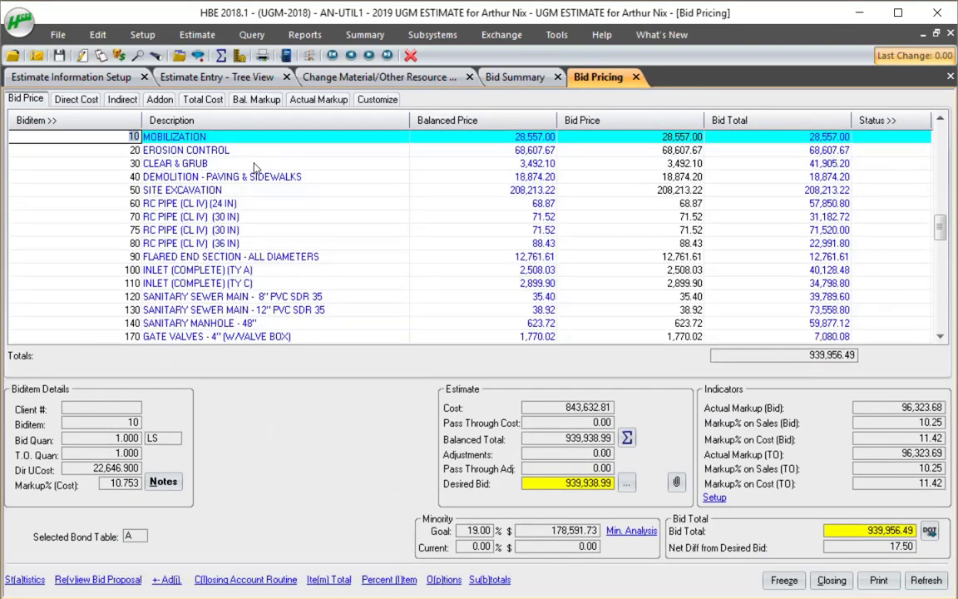
- Set the bid price of biditem 40, DEMOLITION - PAVING & SIDEWALKS, to 19,000.00
key(Down)
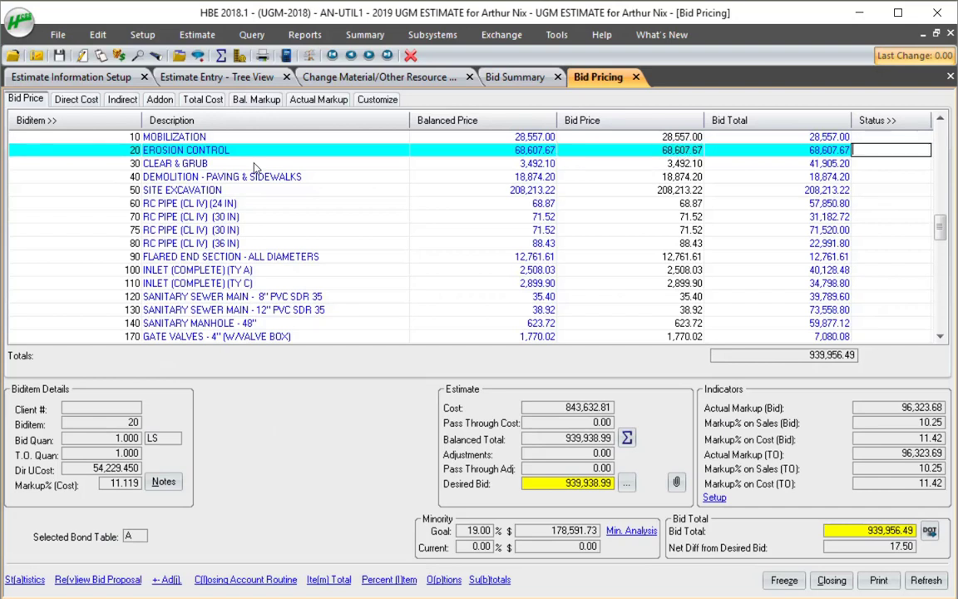
key(Tab)
key(Down)
key(Down)
key(Down)
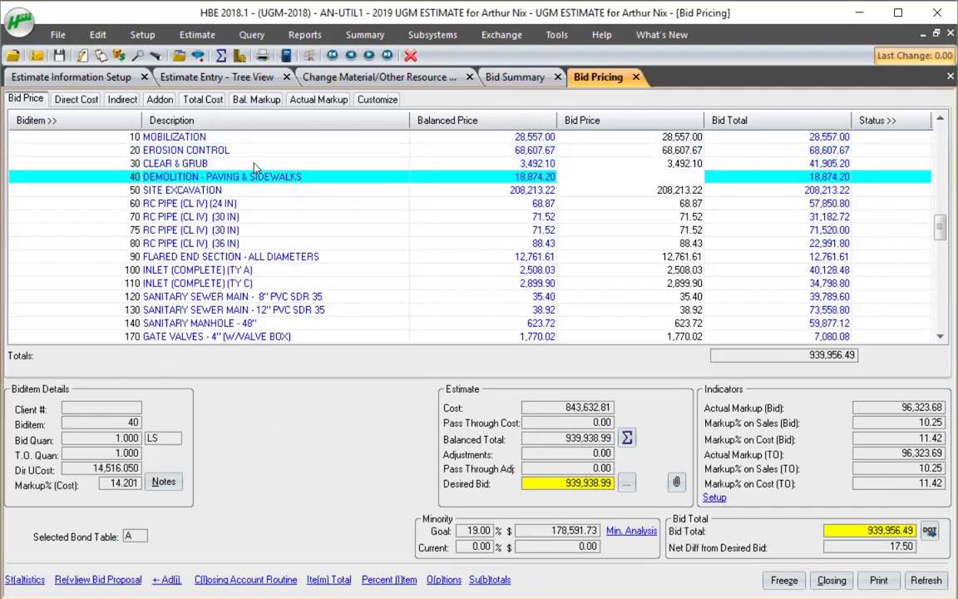
key(Up)
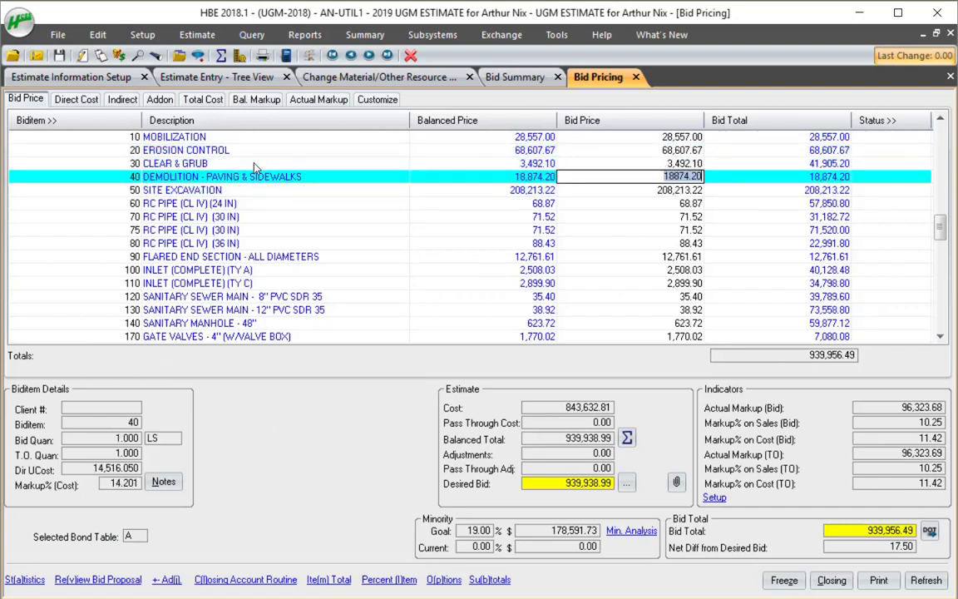
text(19000.00)
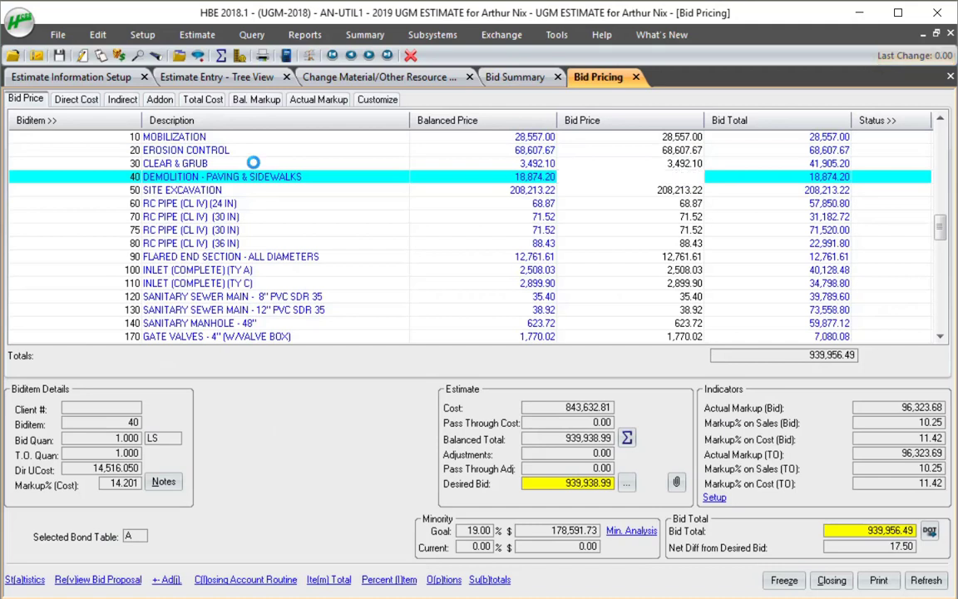
key(Return)
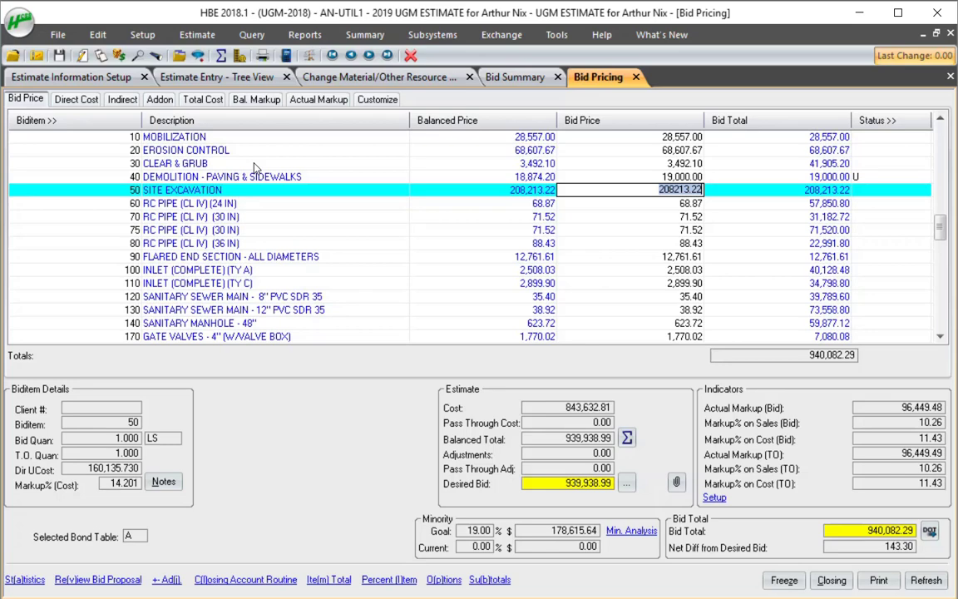
- Open the statistics for SITE EXCAVATION, browse the cost breakdowns of other biditems such as 75, and close the statistics
key(alt+a)
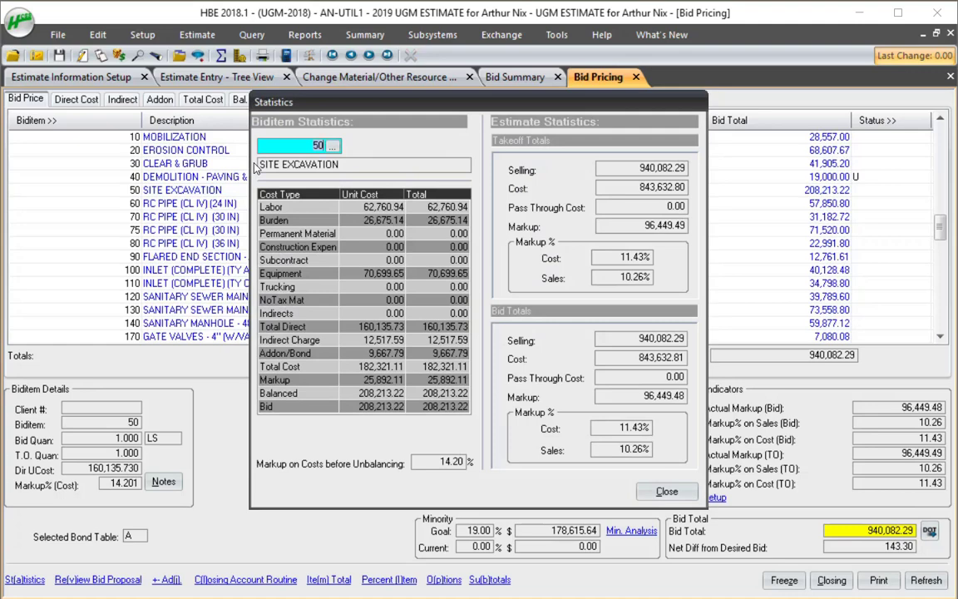
text(70)
key(Return)
key(Down)
key(Down)
key(Down)
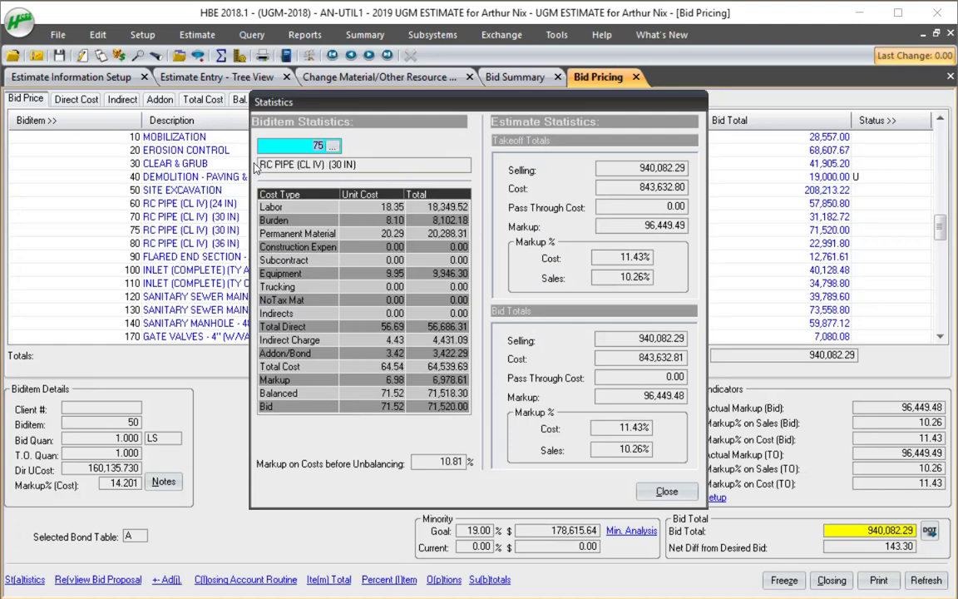
text(40)
key(Return)
key(Down)
key(Down)
key(Down)
key(Down)
key(Down)
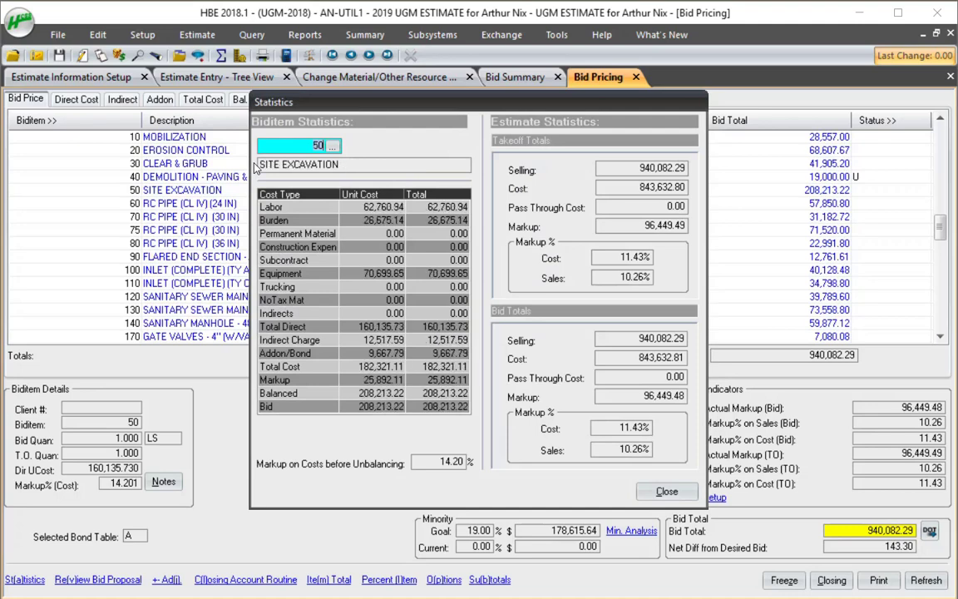
key(Up)
key(Up)
key(Up)
key(Up)
key(Escape)
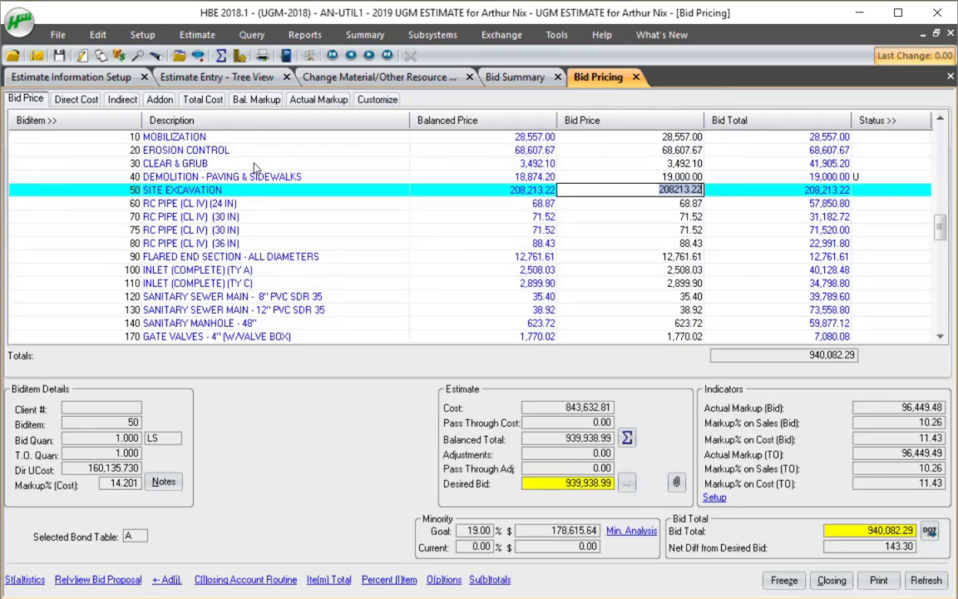
- View the Closing Account Routine options and the Plus Minus Sheet, closing each without changes
key(alt+l)
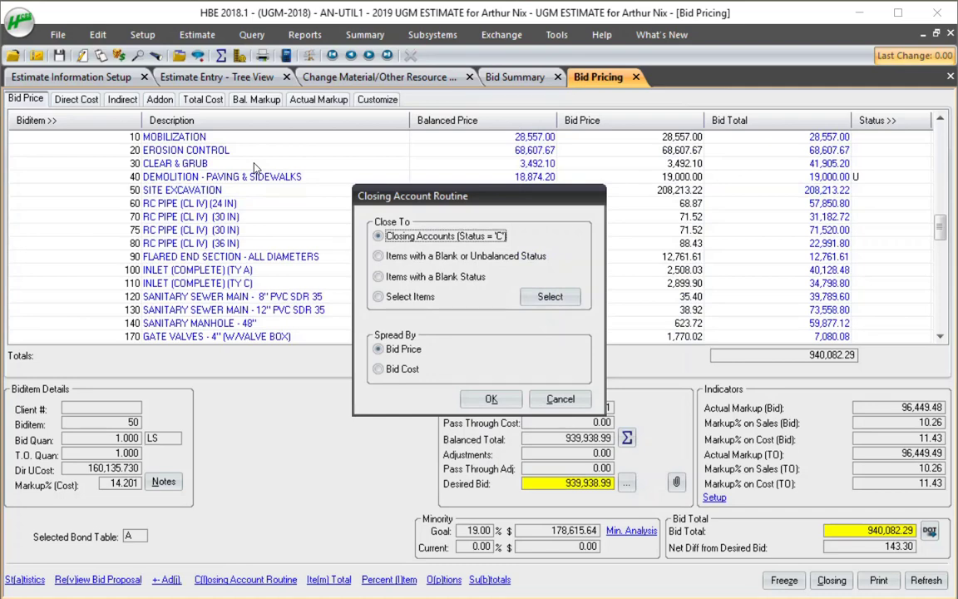
key(Escape)
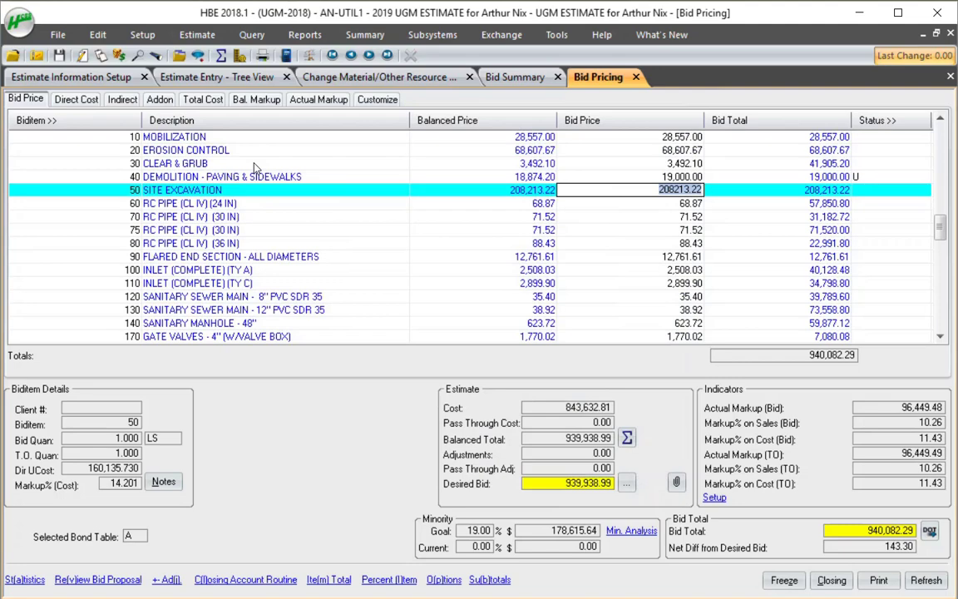
key(alt+j)
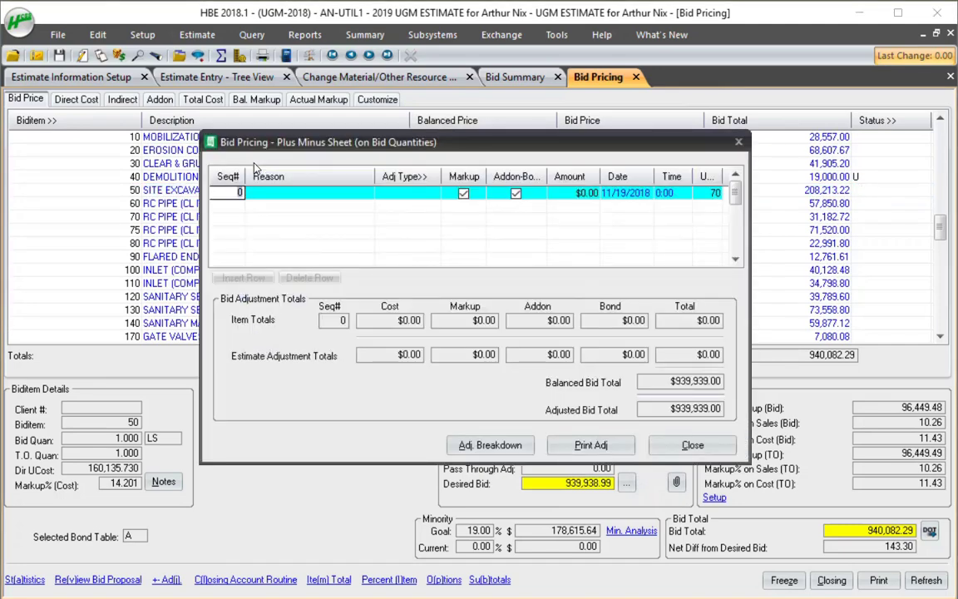
key(Escape)
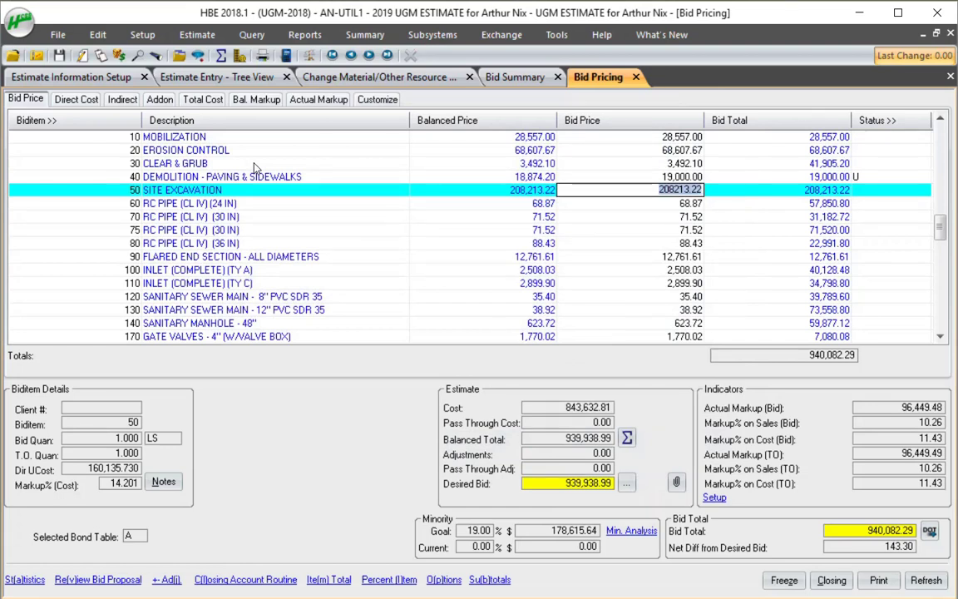
- Freeze the bid prices of biditems 50, SITE EXCAVATION, and 60, RC PIPE (CL IV) (24 IN)
key(ctrl+f)
key(Down)
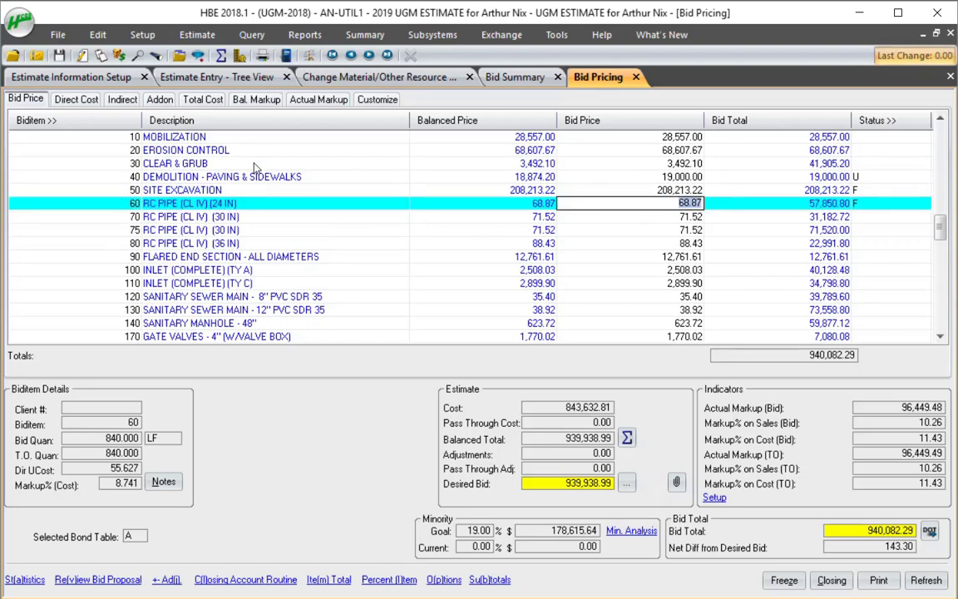
- Try to mark biditem 70, RC PIPE (CL IV) (30 IN), as a closing account
key(Down)
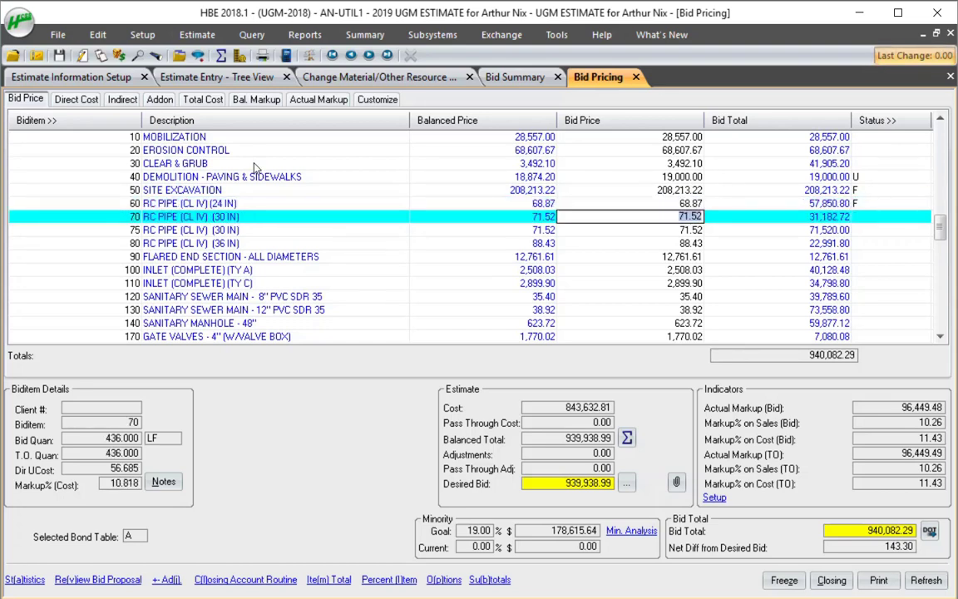
key(alt+l)
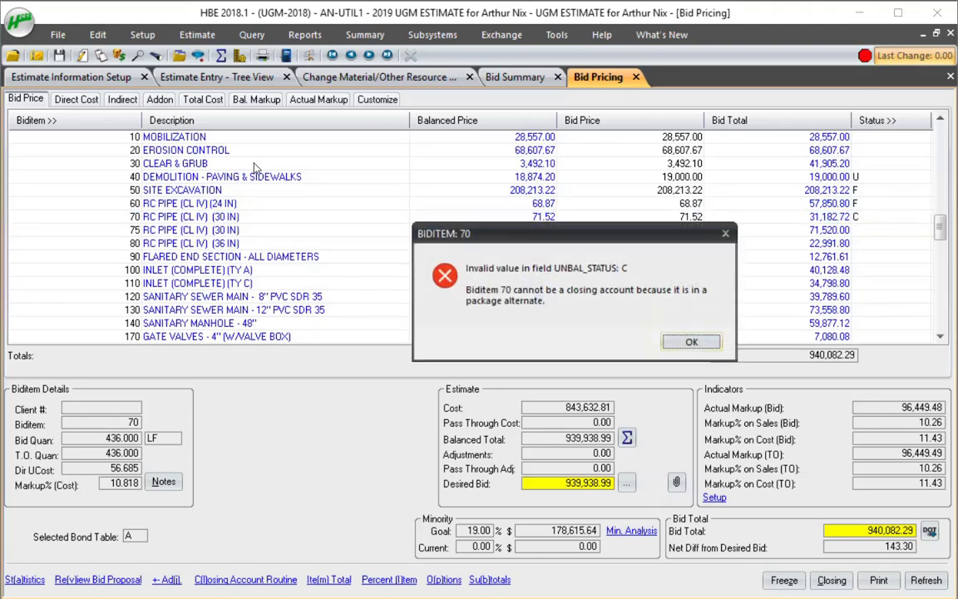
key(Return)
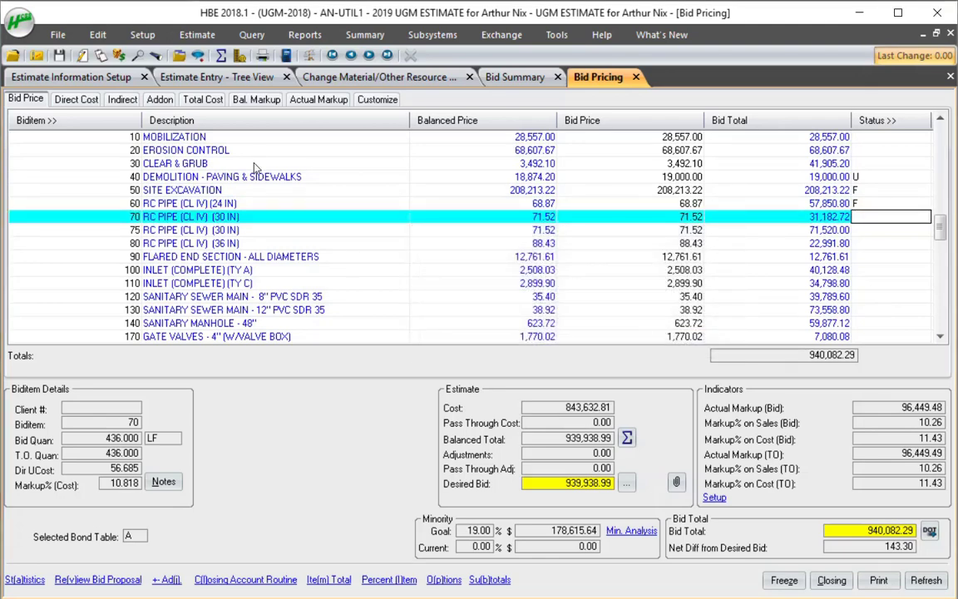
key(alt)
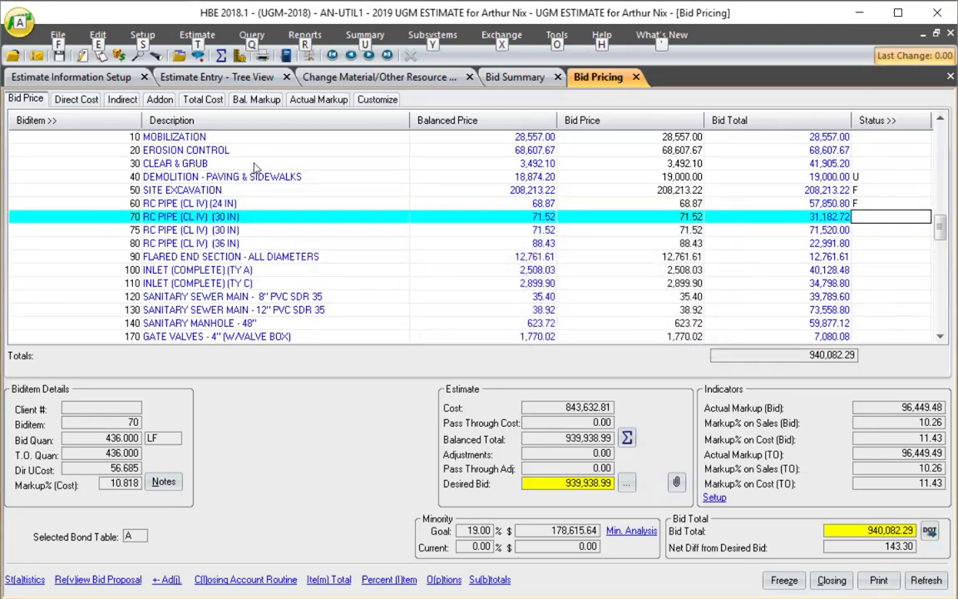
key(l)
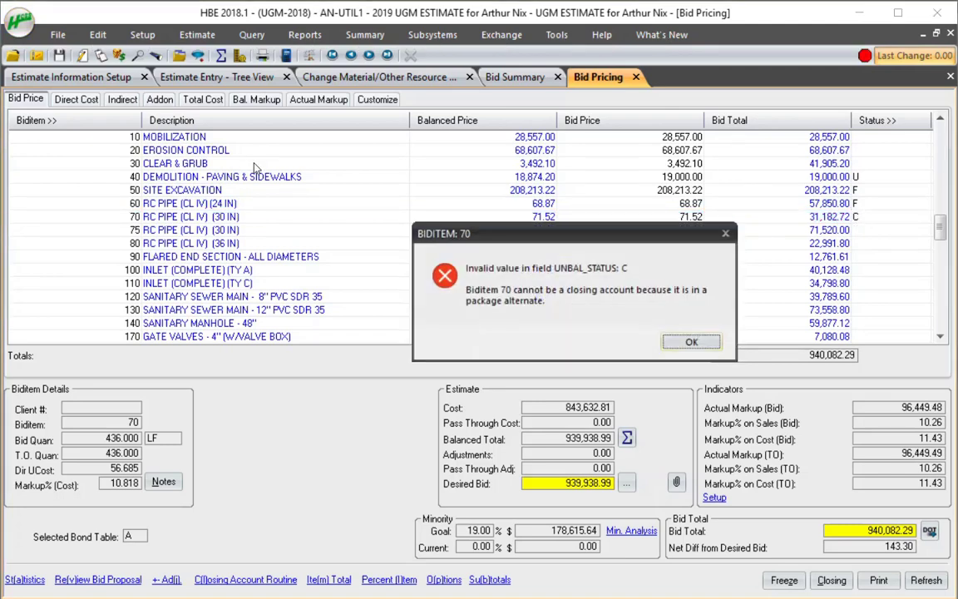
key(Return)
key(Up)
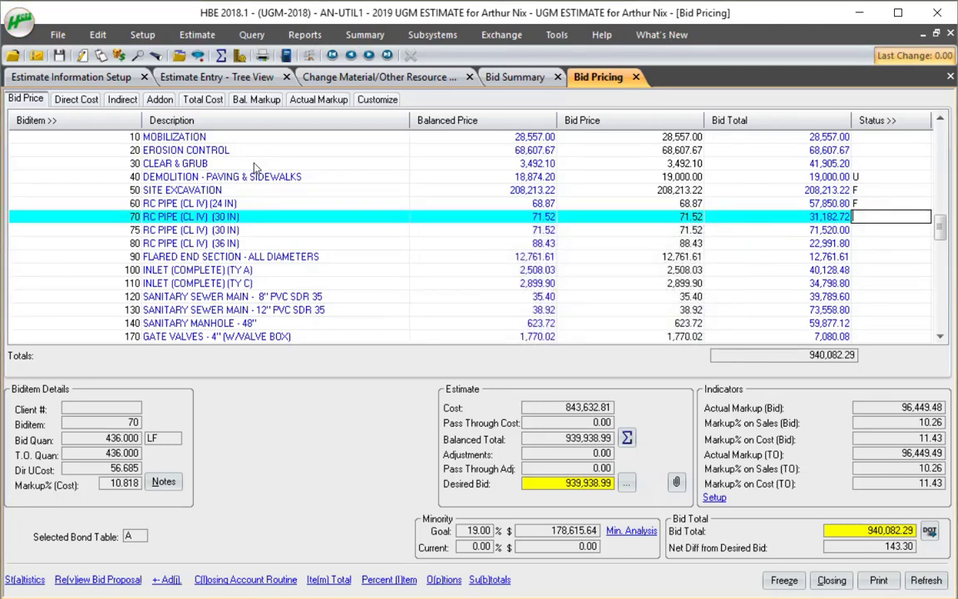
- Mark biditem 10, MOBILIZATION, as a closing account with status C
key(F2)
key(Up)
key(Up)
key(Up)
key(Up)
key(Up)
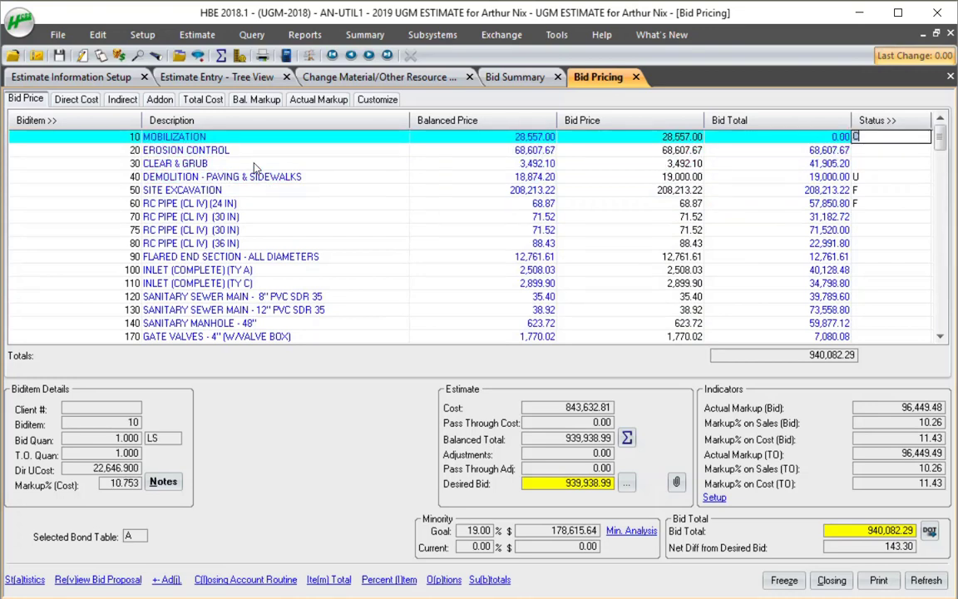
text(C)
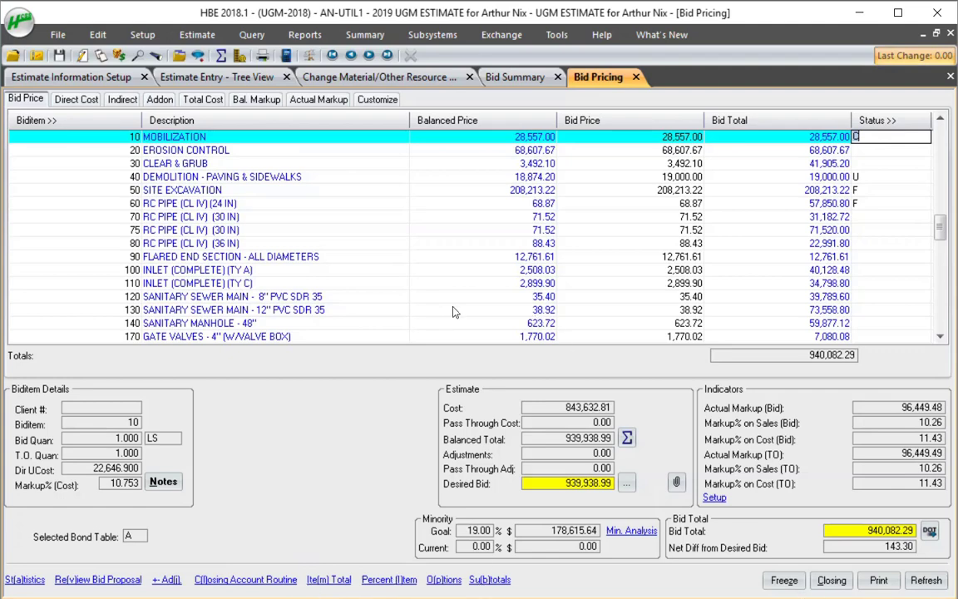
- View the Bid Pricing subtotals in an enlarged, repositioned window and close it
key(alt+b)
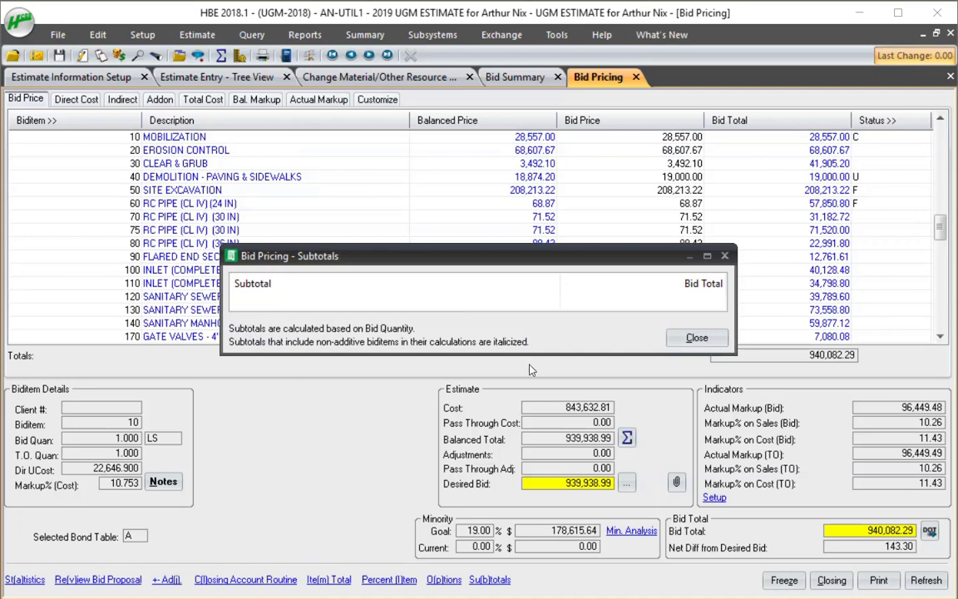
drag(736, 355, 853, 410)
drag(635, 258, 603, 171)
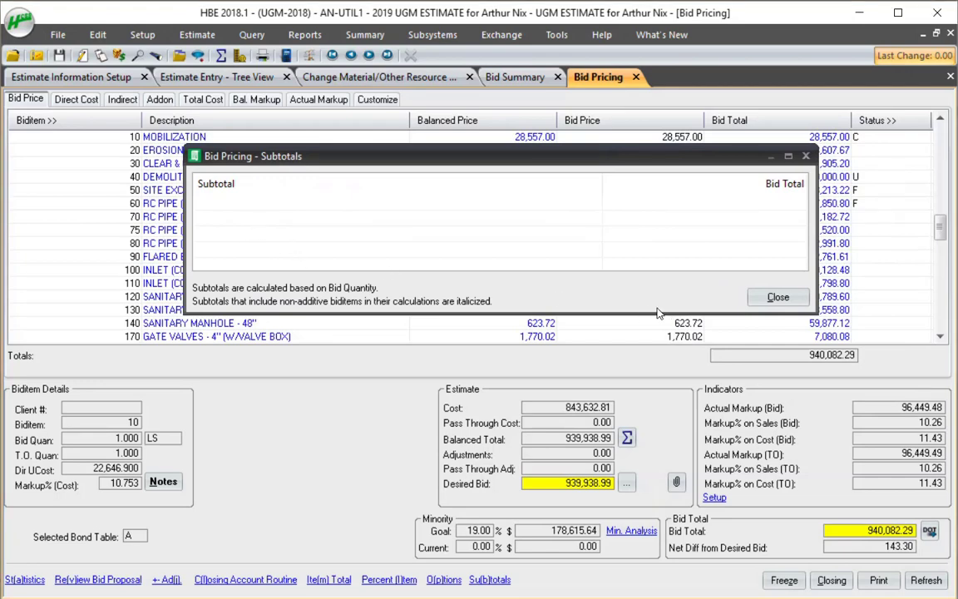
key(Escape)
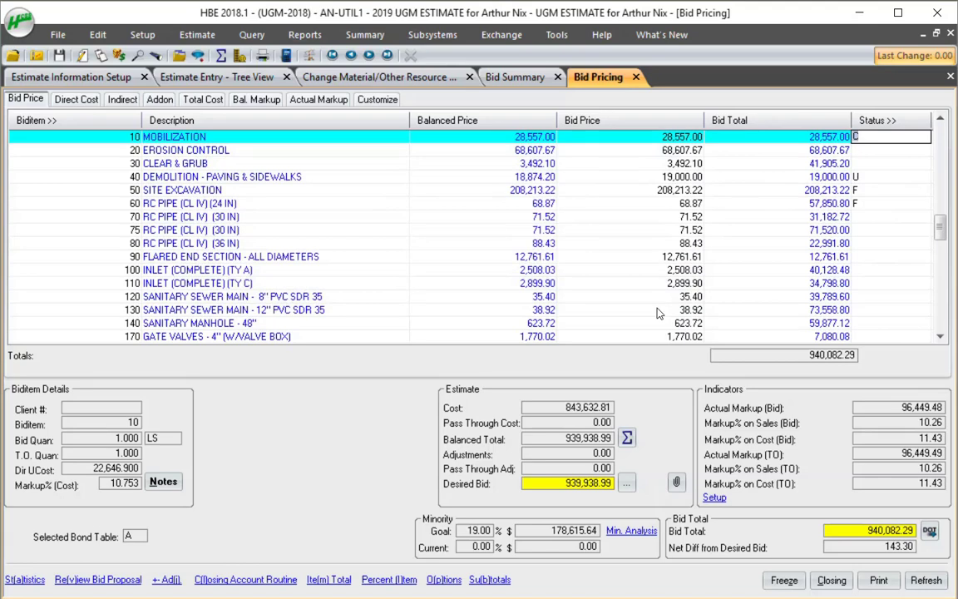
- In Estimate Entry, view the activity notes for 410002 and for 102102 under biditem 40, then close the notes
click(221, 74)
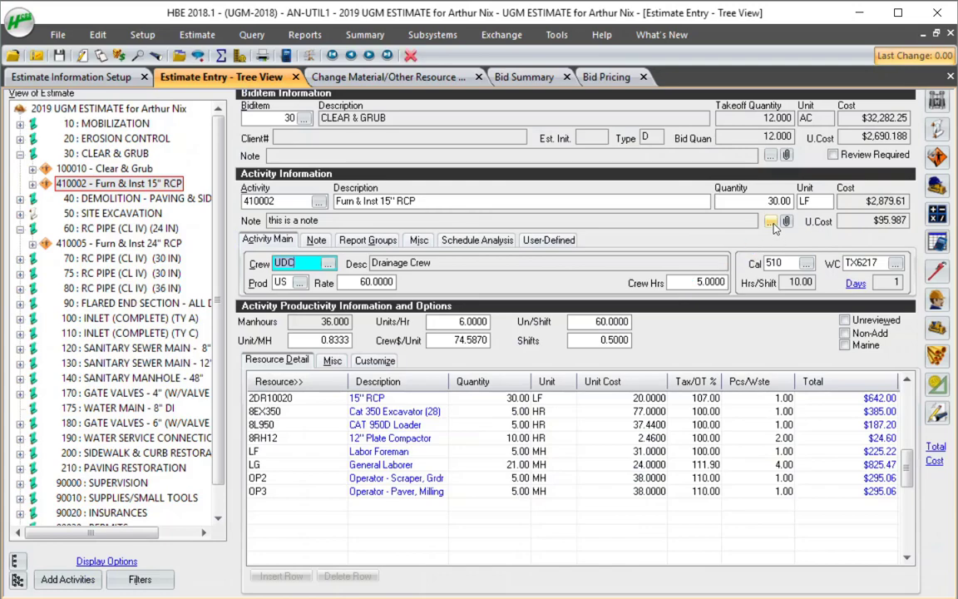
click(770, 221)
drag(389, 83, 462, 108)
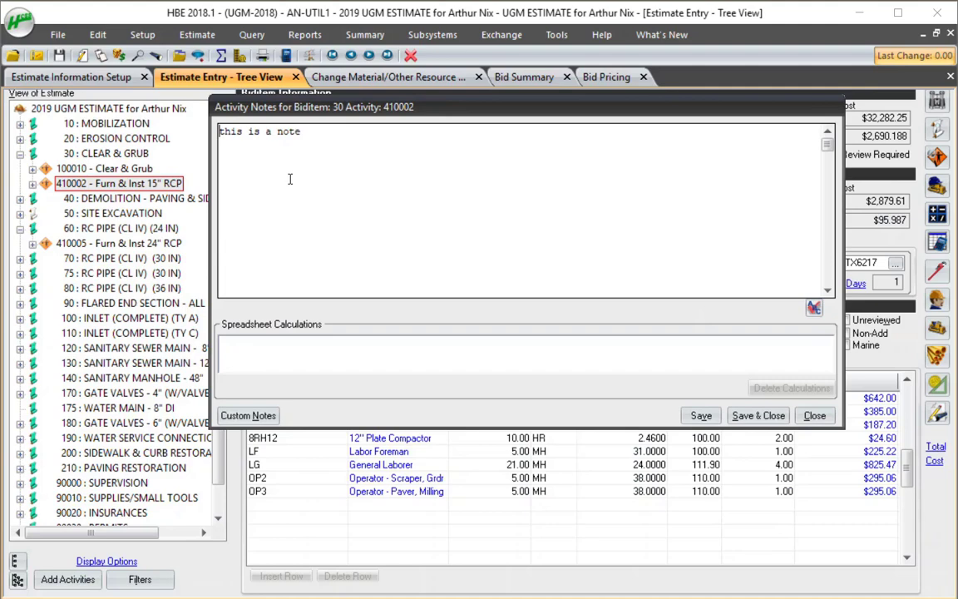
click(122, 203)
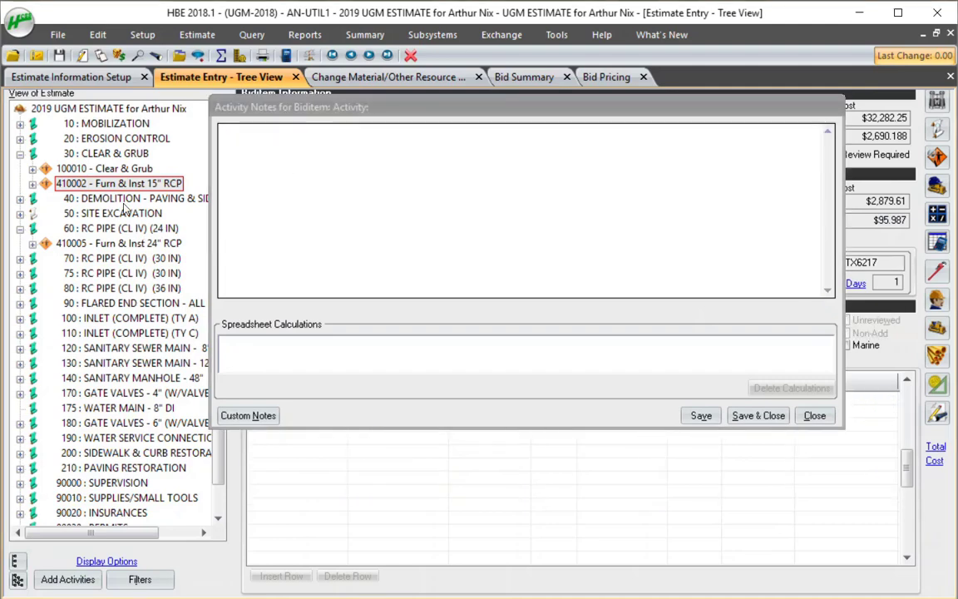
click(125, 213)
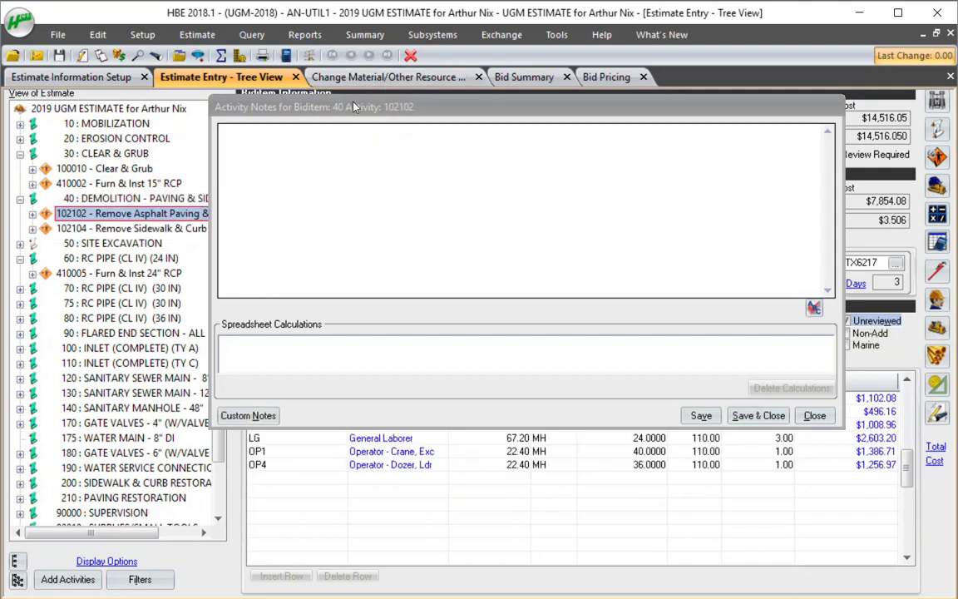
click(815, 416)
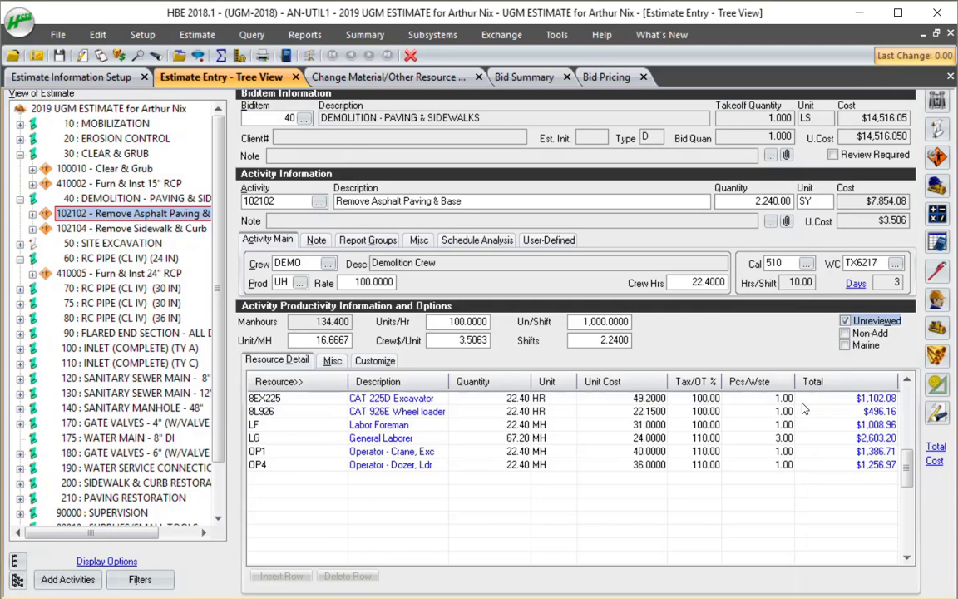
key(alt)
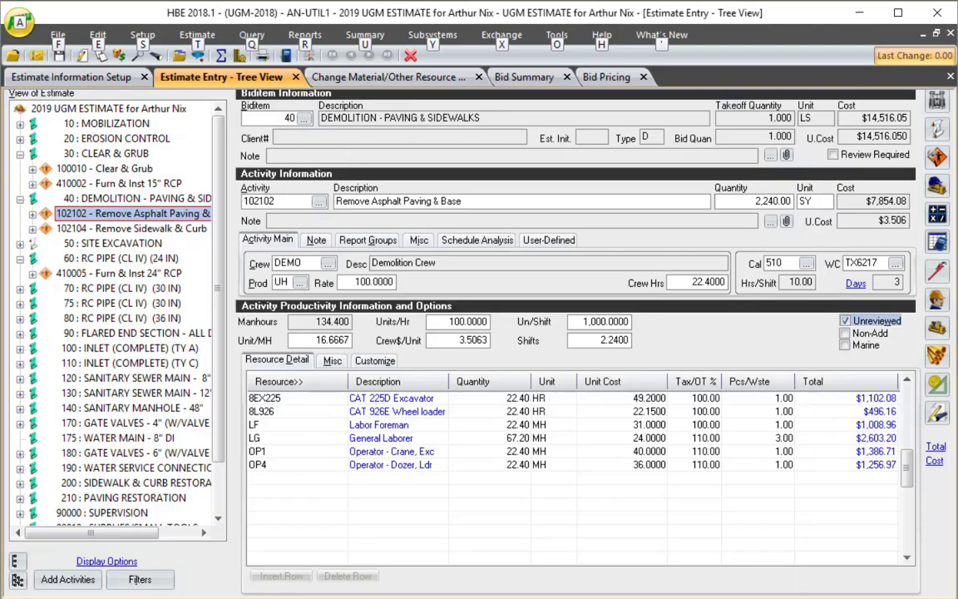
mouse_move(239, 598)
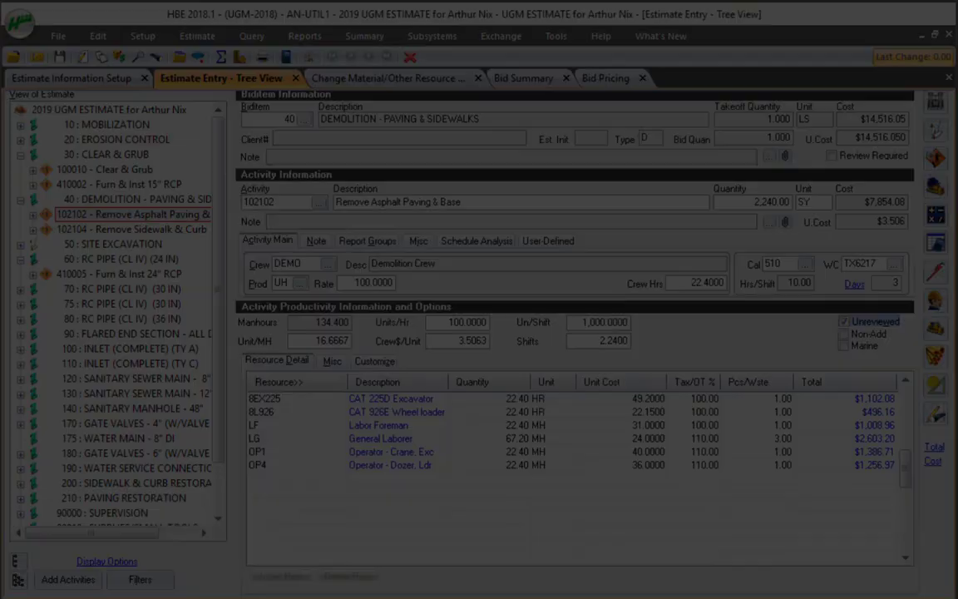